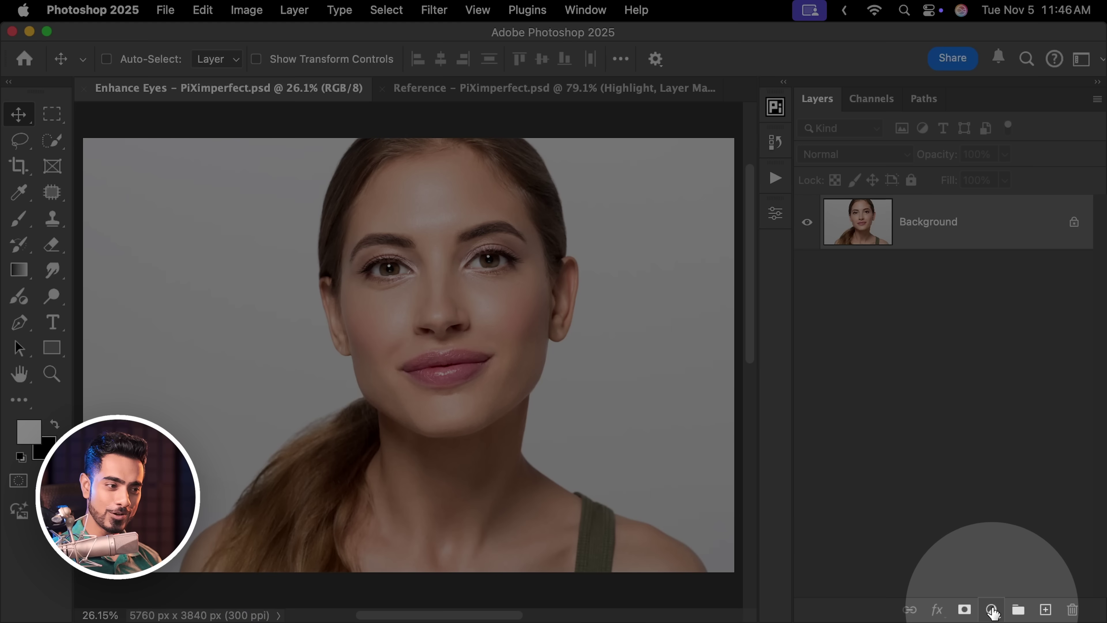
Add a Curves 1 layer with a steep brightening curve and invert its mask to black
left_click(992, 609)
left_click(1012, 349)
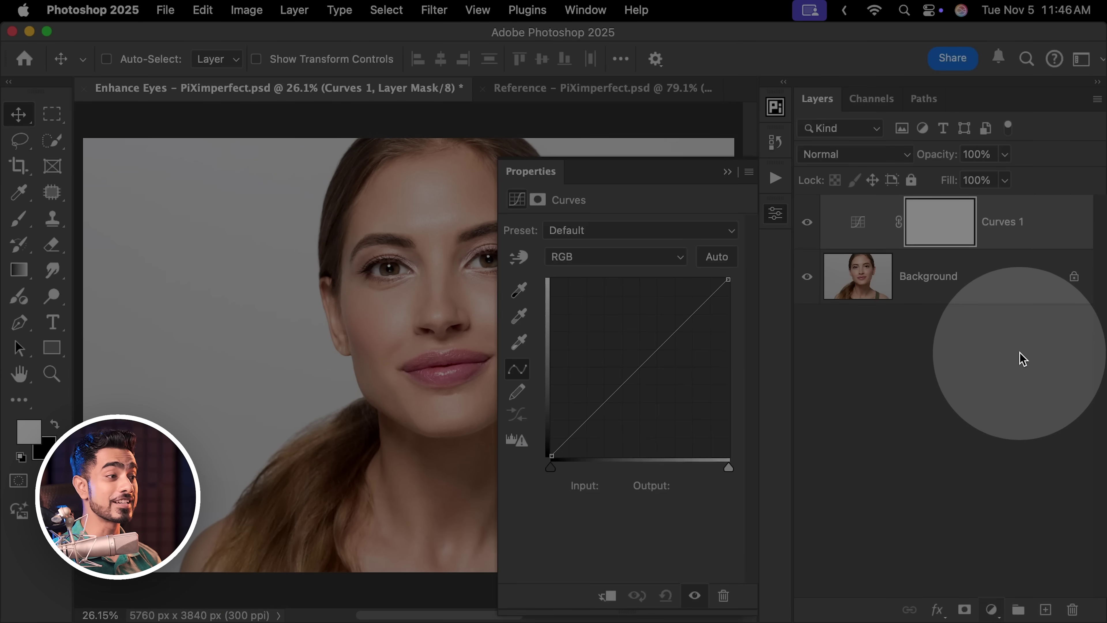
left_click_drag(637, 344, 609, 304)
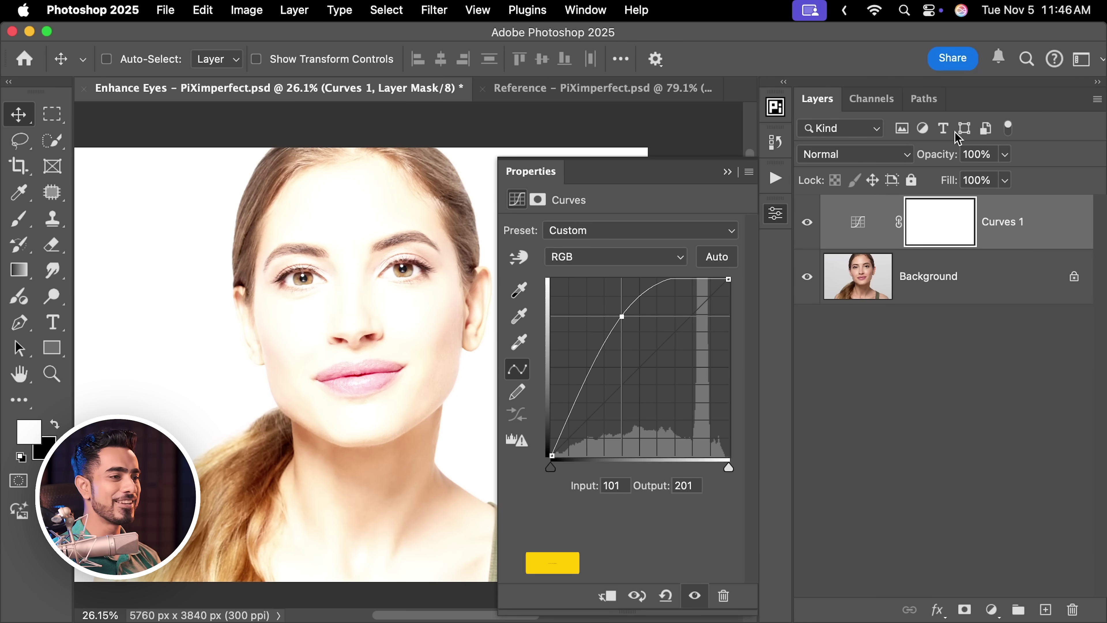
left_click(939, 234)
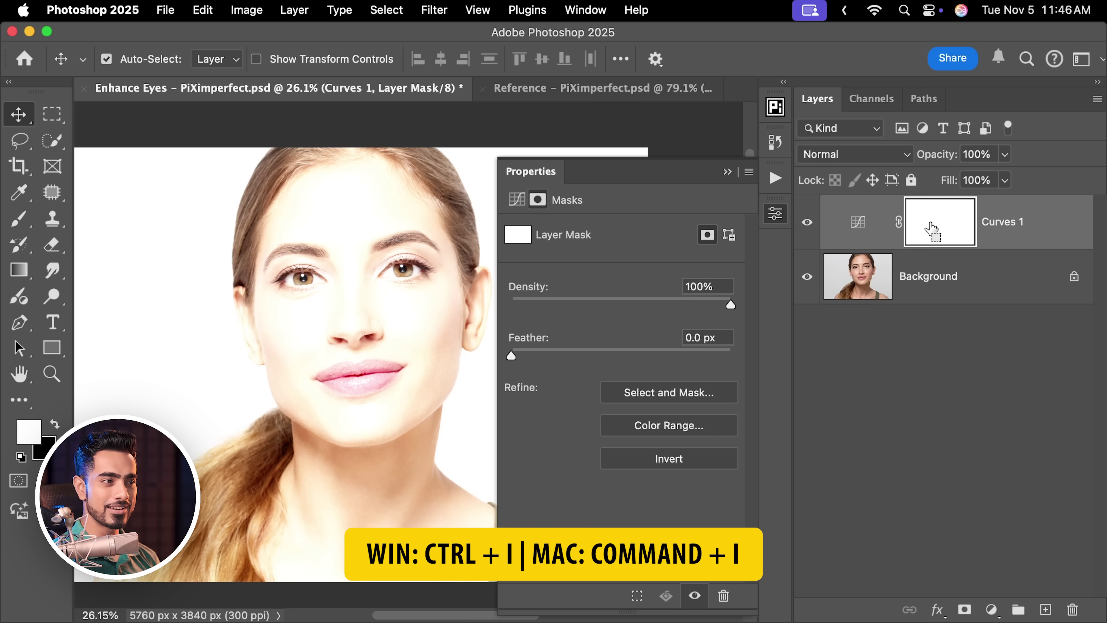
key("super+i")
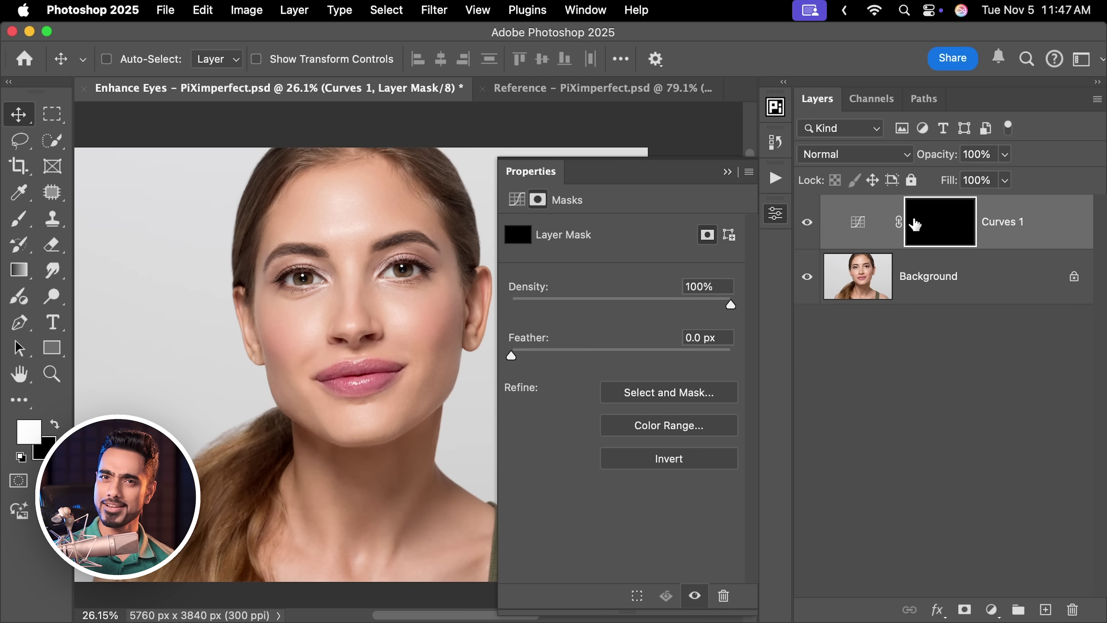
left_click(857, 221)
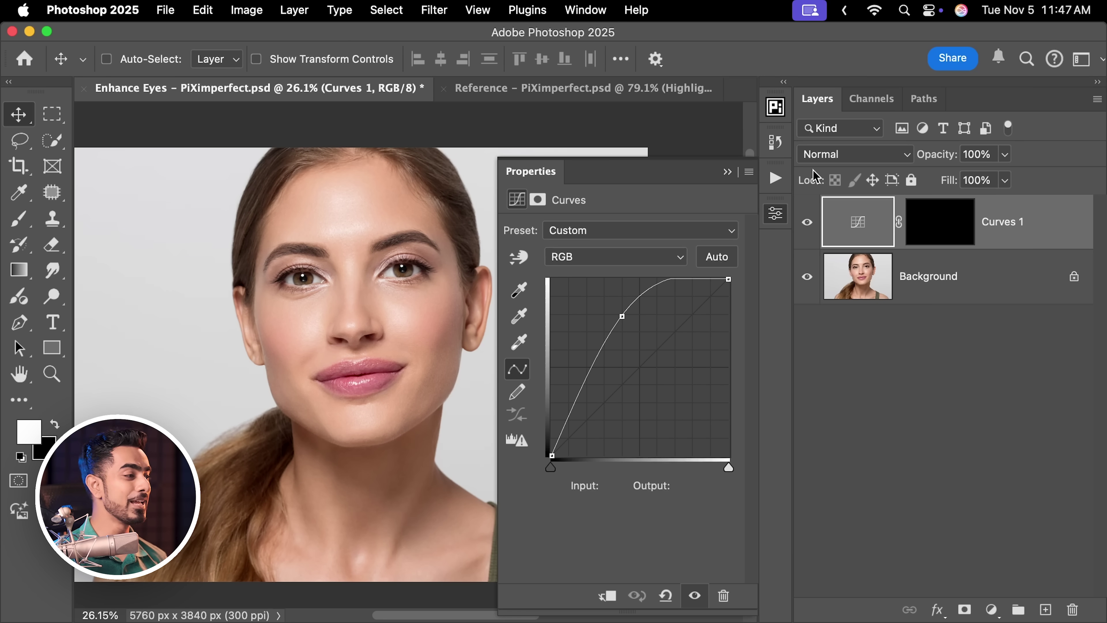
left_click(22, 223)
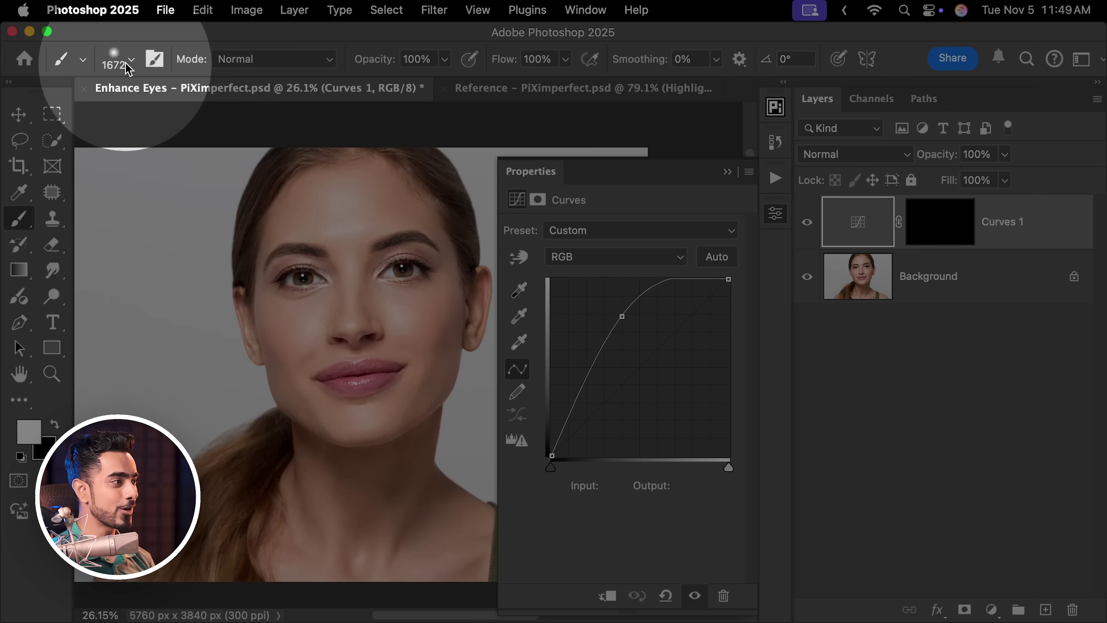
Import the PiX Iris Brush.abr brush set through the Brush Preset picker
left_click(116, 59)
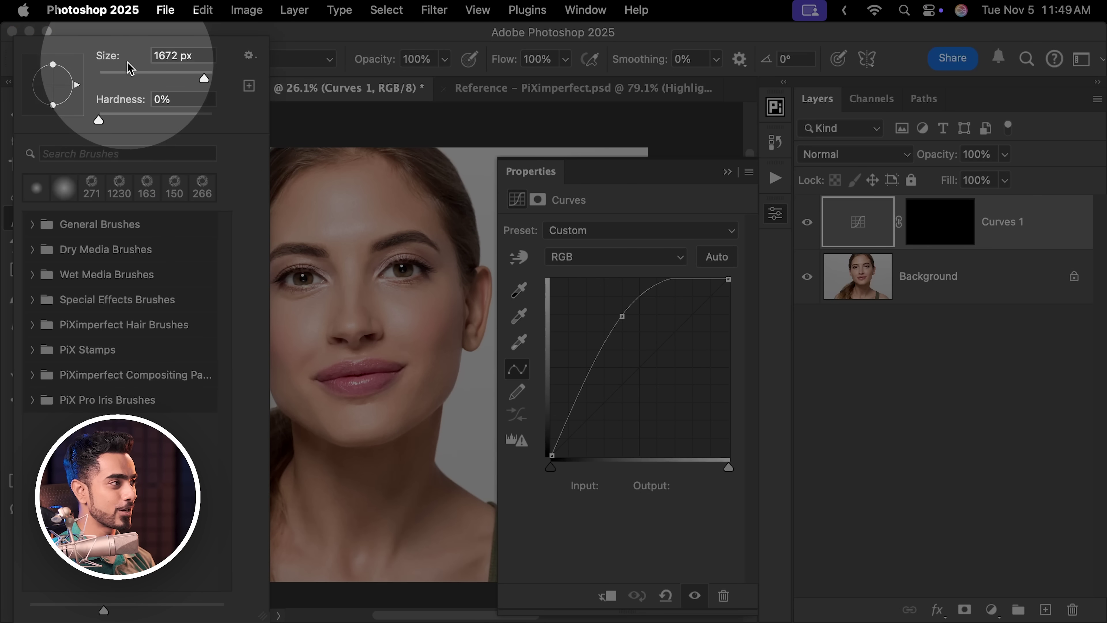
left_click(251, 61)
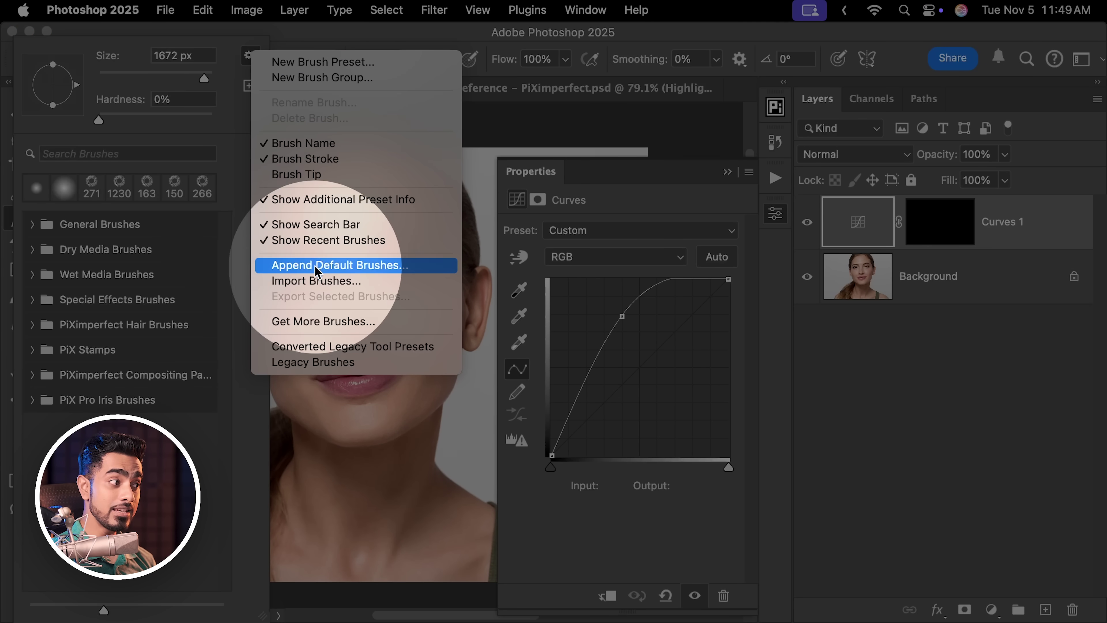
left_click(319, 283)
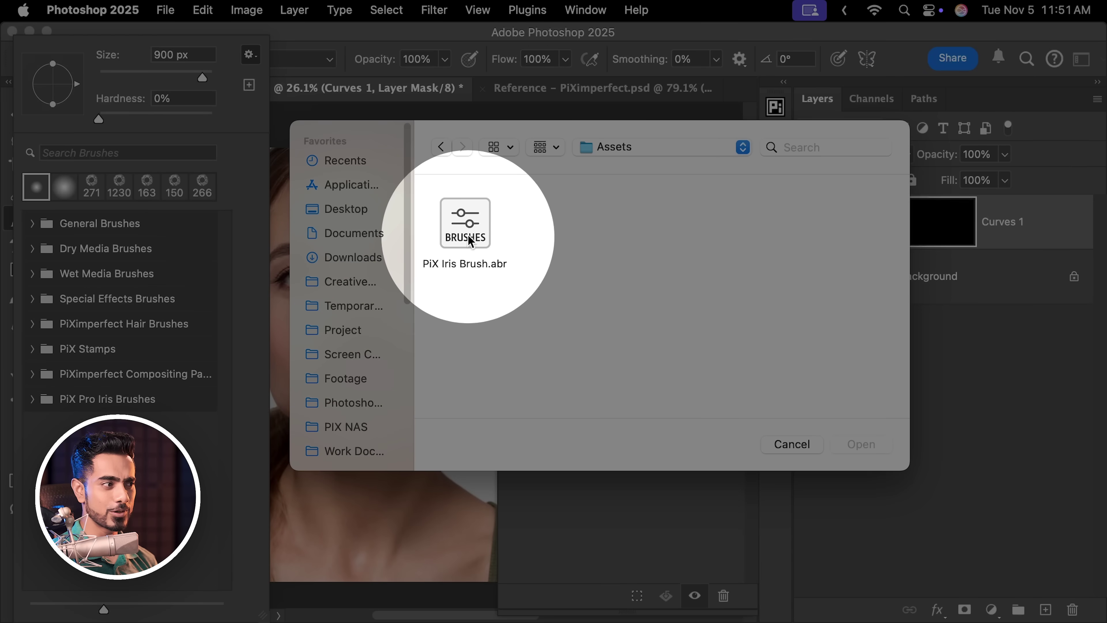
left_click(469, 235)
left_click(858, 449)
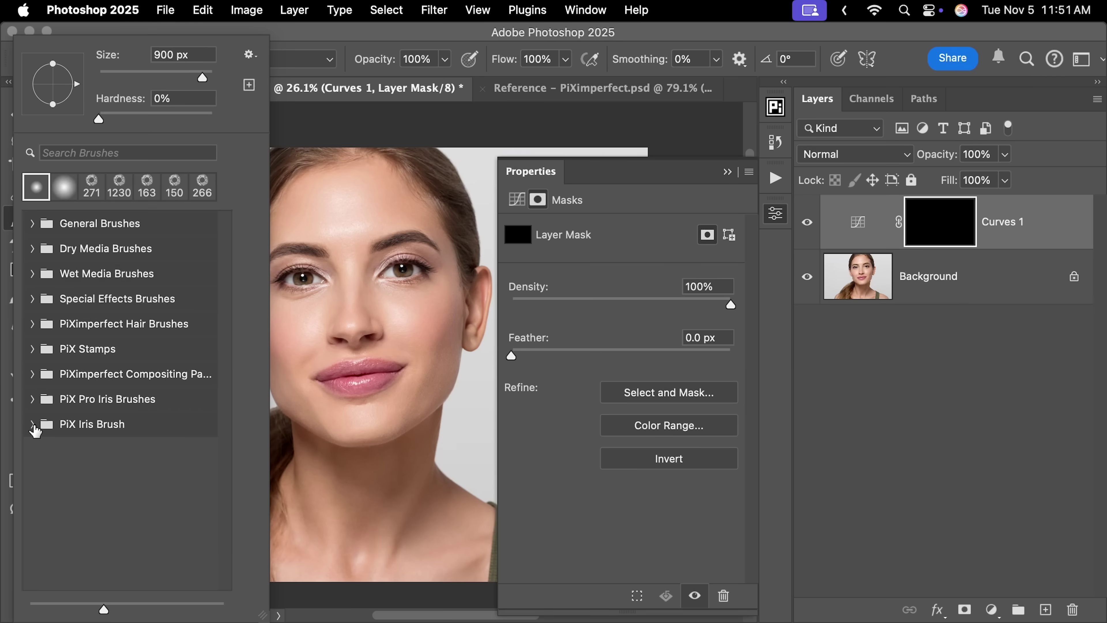
Select the Iris 8 brush at 1230 px from the PiX Iris Brush group
left_click(33, 424)
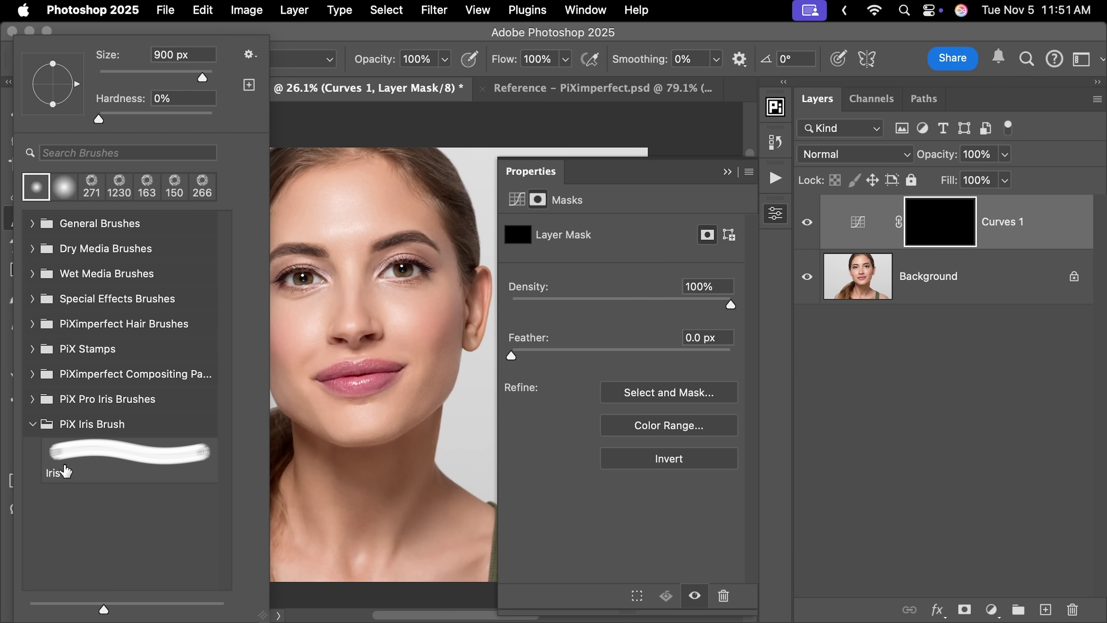
left_click(131, 453)
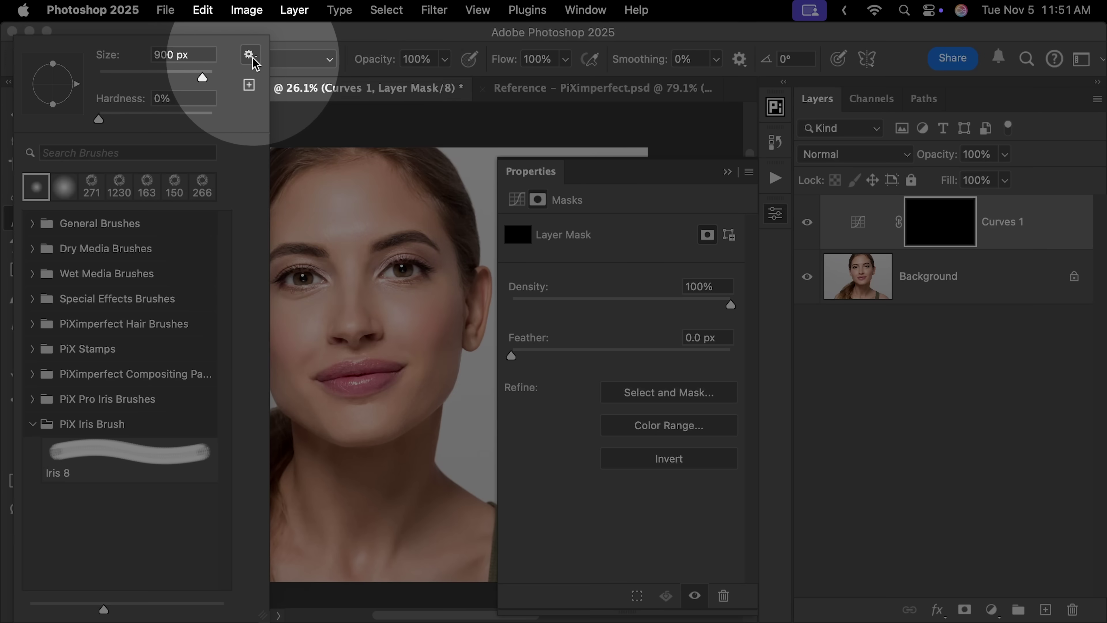
left_click(249, 55)
left_click(298, 173)
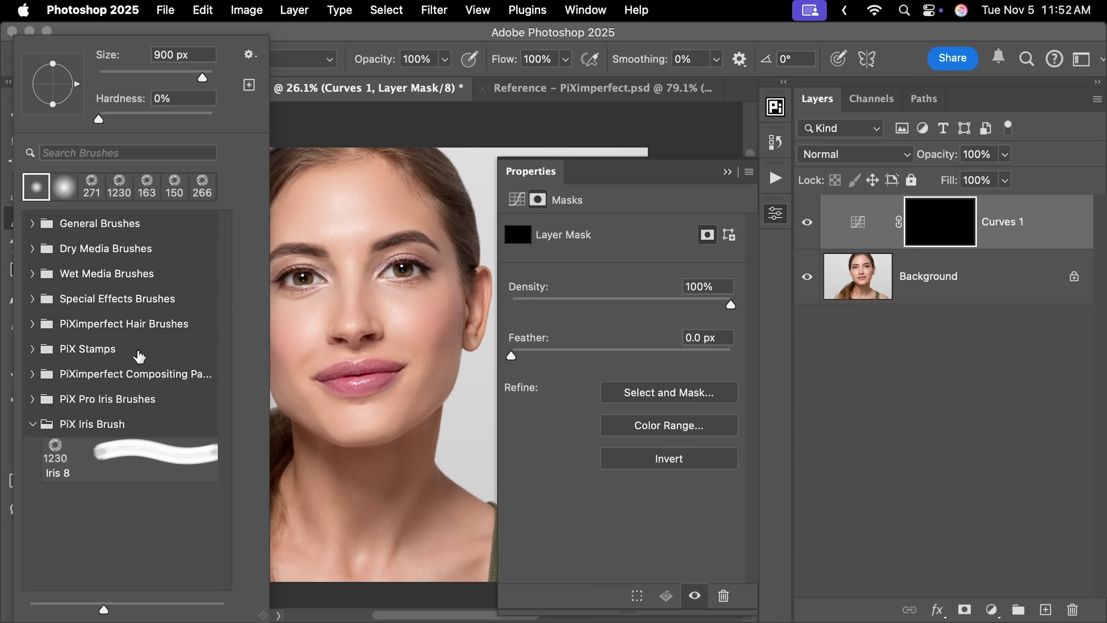
left_click(98, 468)
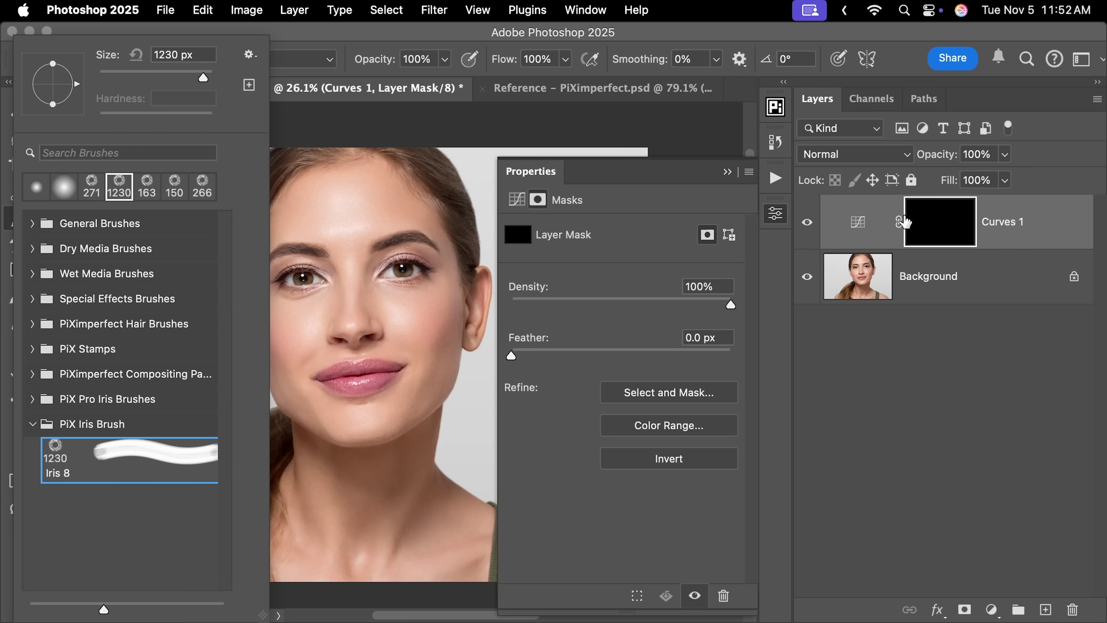
left_click(920, 221)
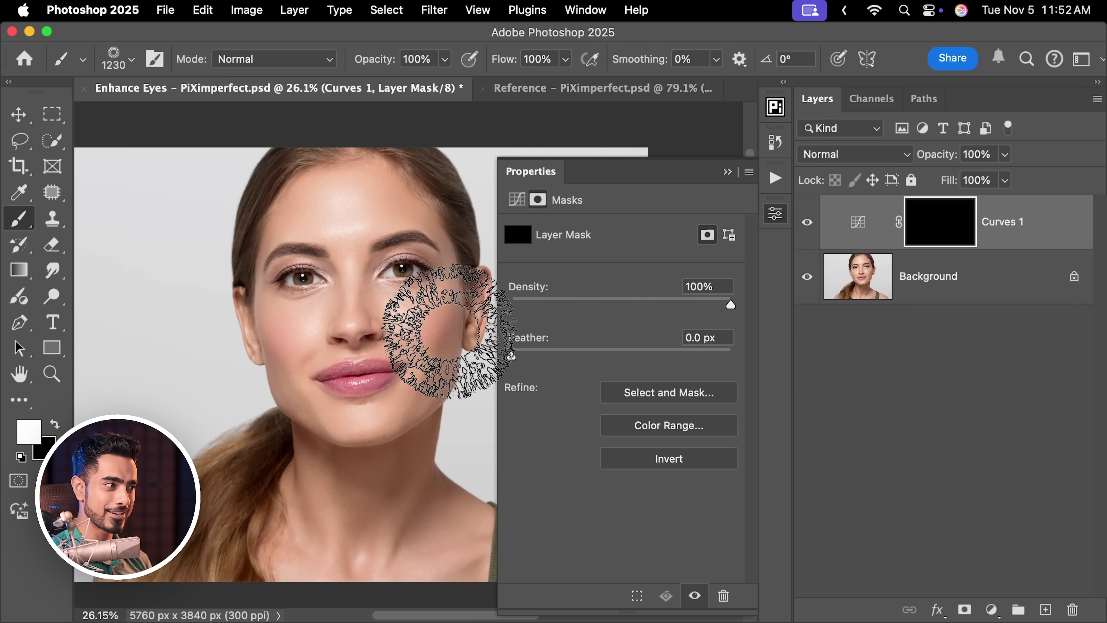
Size the Iris 8 brush to the iris, stamp it on the Curves 1 mask, and compare
mouse_move(403, 273)
left_mouse_down()
mouse_move(401, 295)
mouse_move(351, 279)
mouse_move(368, 291)
left_mouse_up()
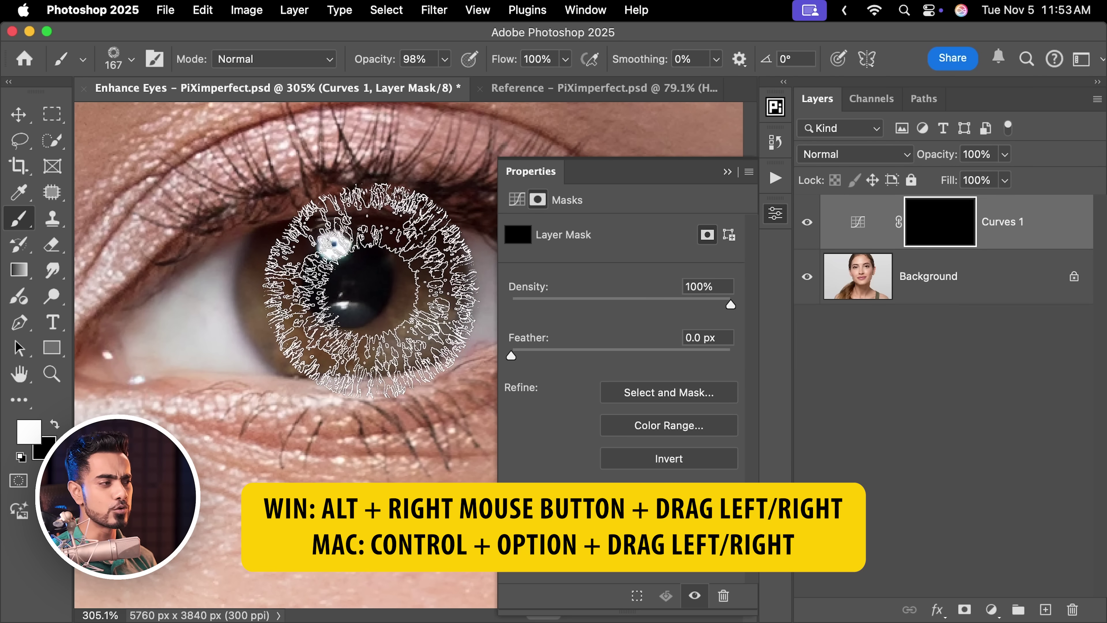
mouse_move(370, 287)
left_mouse_down()
mouse_move(419, 282)
mouse_move(358, 272)
left_mouse_up()
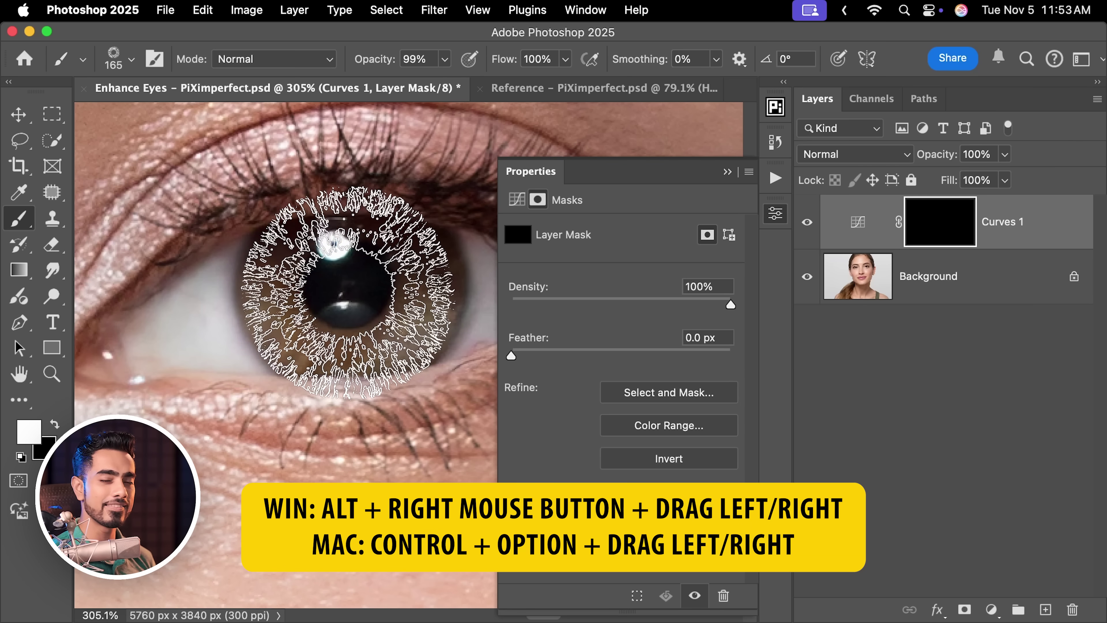
mouse_move(347, 292)
left_mouse_down()
mouse_move(364, 292)
mouse_move(349, 293)
left_mouse_up()
left_click(347, 293)
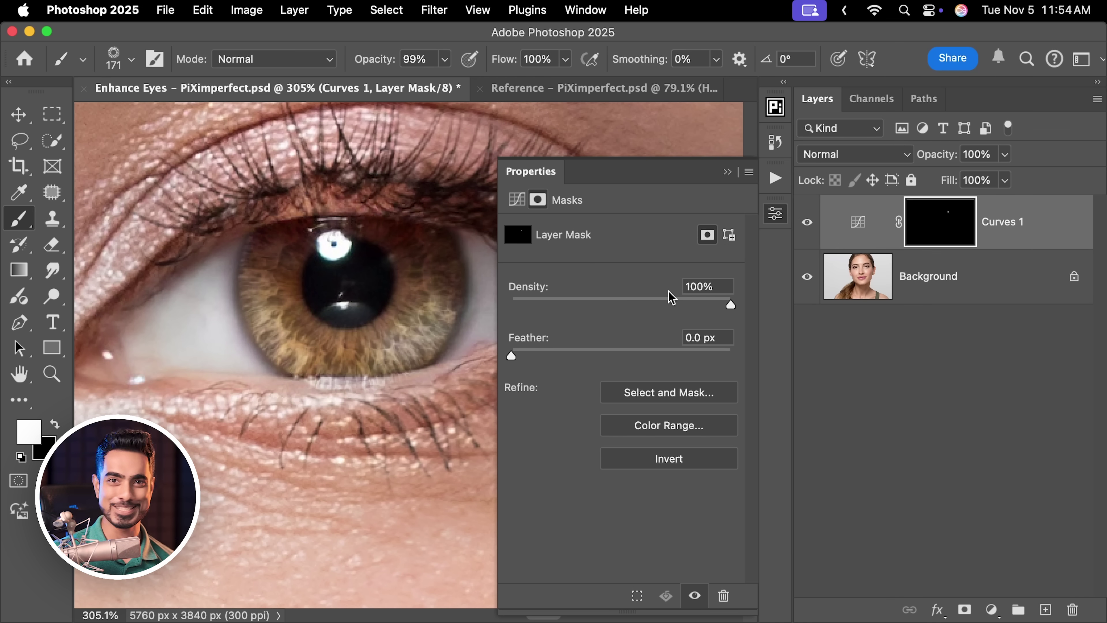
left_click(806, 221)
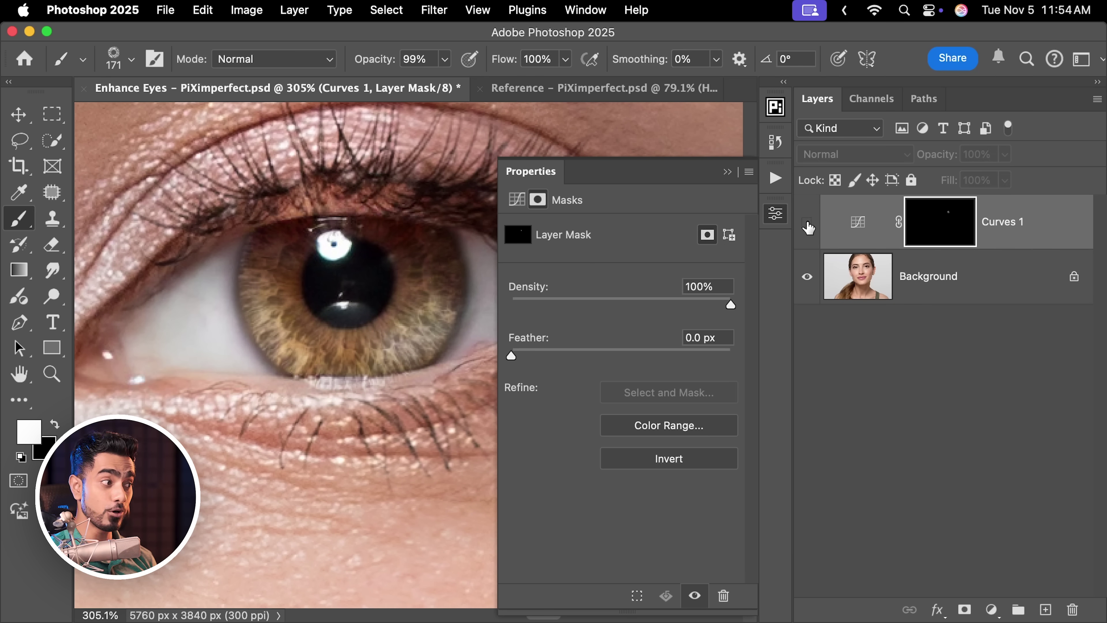
left_click(809, 223)
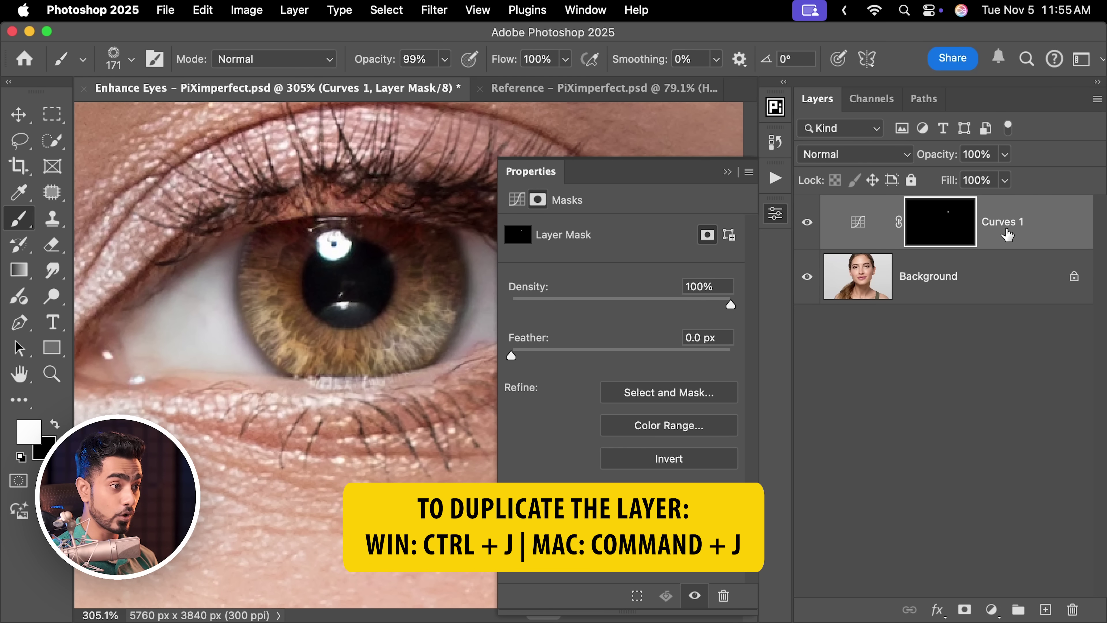
Duplicate Curves 1, naming the copy 'Highlights' and the original 'Shadows'
key("super+j")
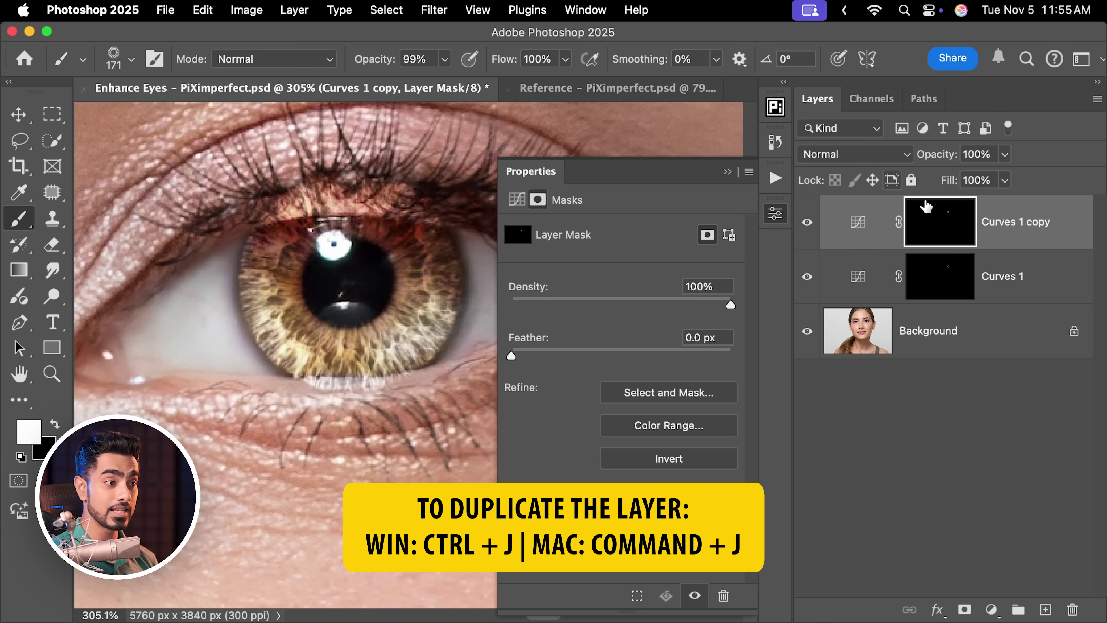
double_click(1005, 224)
type("Highligh")
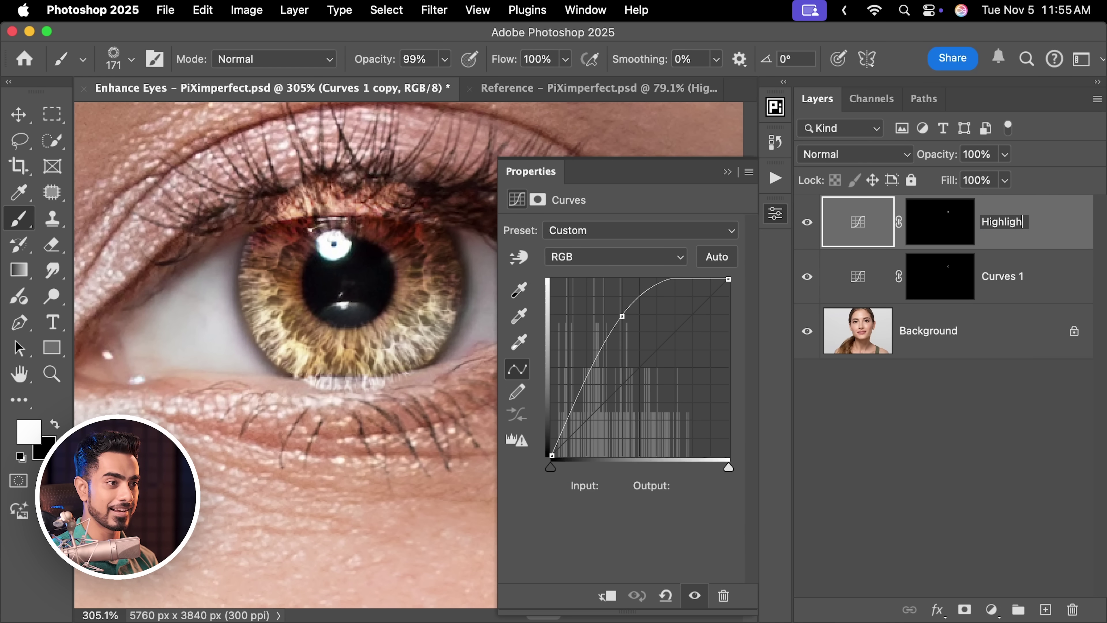
type("ts")
key("Return")
double_click(1011, 279)
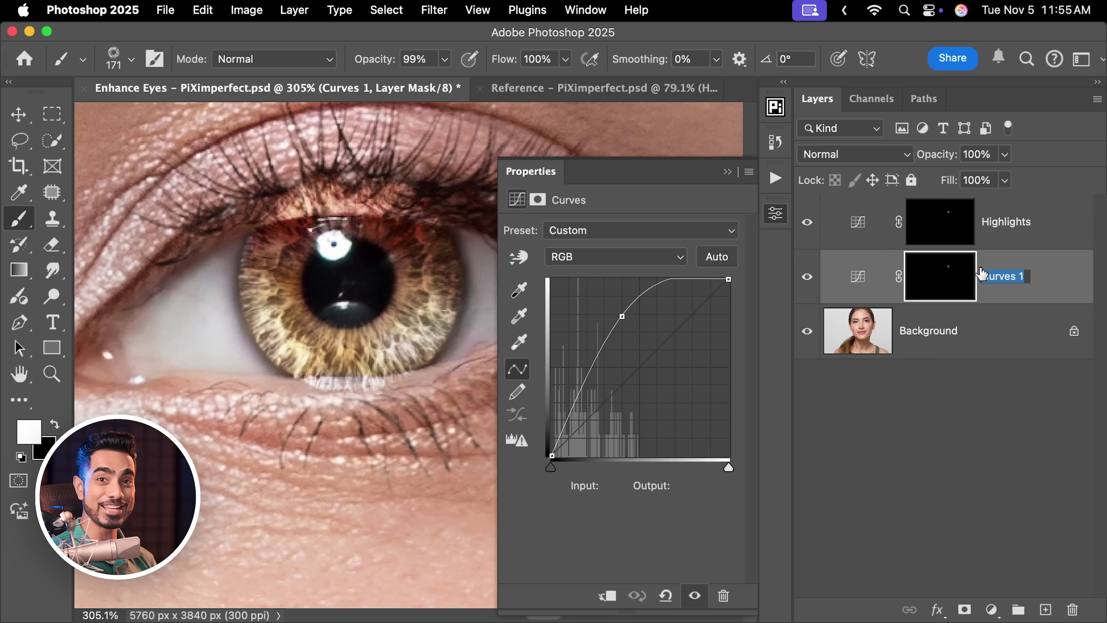
type("Shadows")
key("Return")
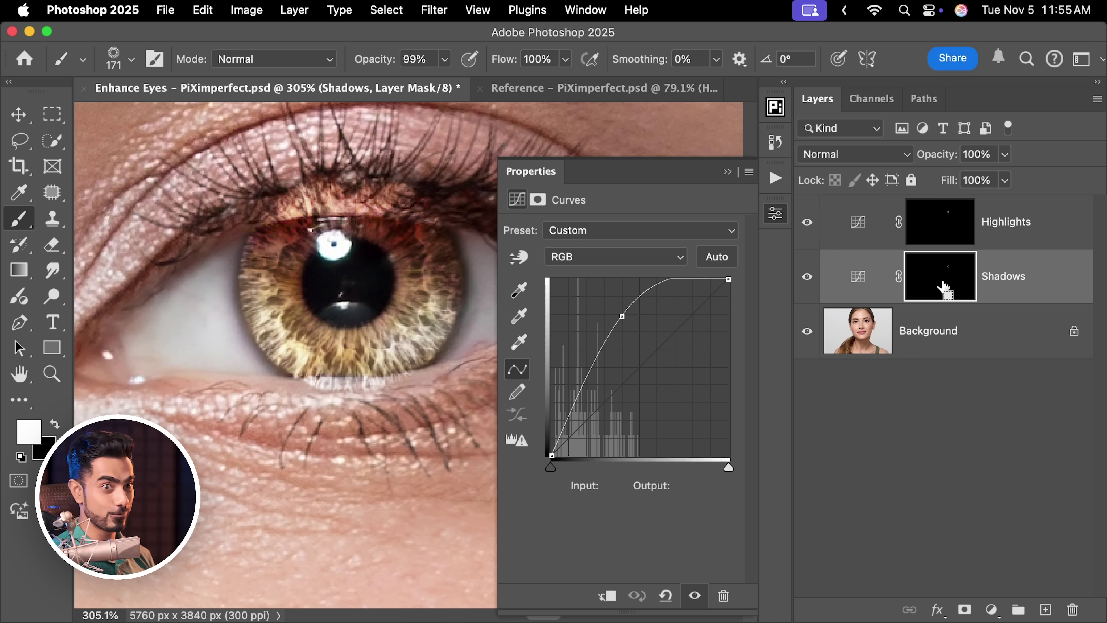
Invert the Shadows mask to white, pull its curve down to darken, and select both layers
key("super+i")
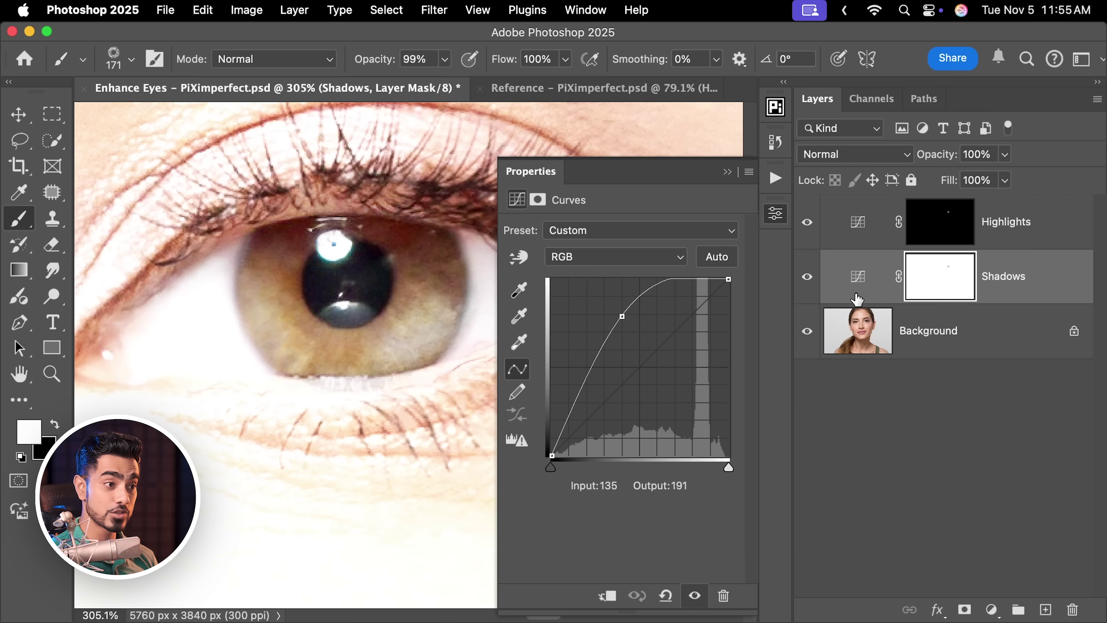
left_click_drag(621, 321, 659, 381)
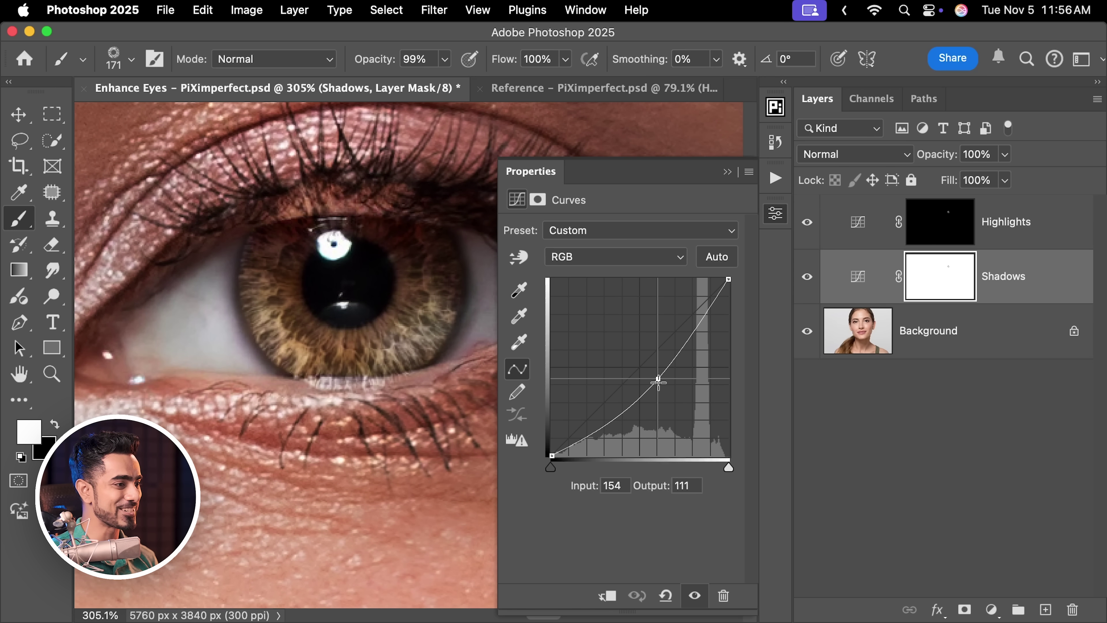
left_click_drag(658, 378, 656, 376)
scroll(384, 286, "down", 6)
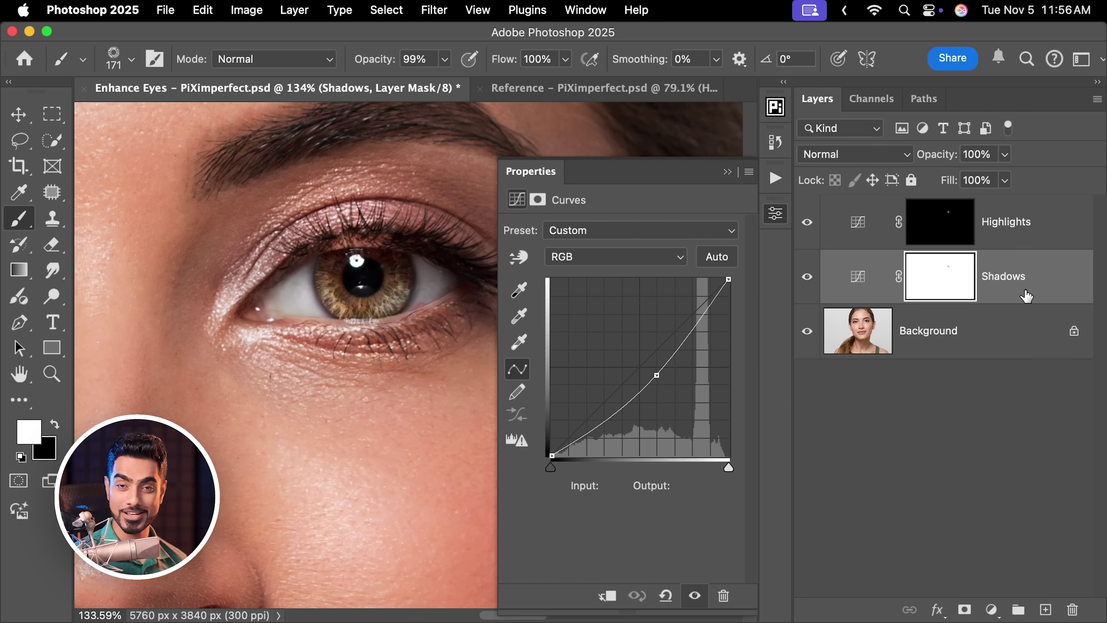
left_click(1057, 220, "super")
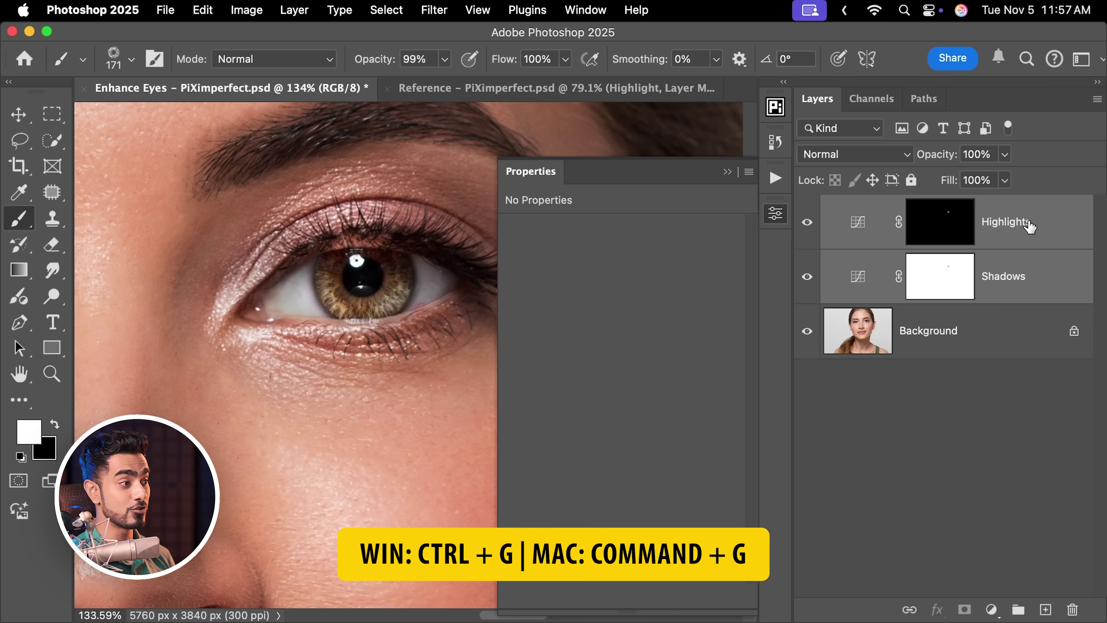
Group Highlights and Shadows into Group 1 with a black hiding mask
key("super+g")
scroll(425, 257, "up", 5)
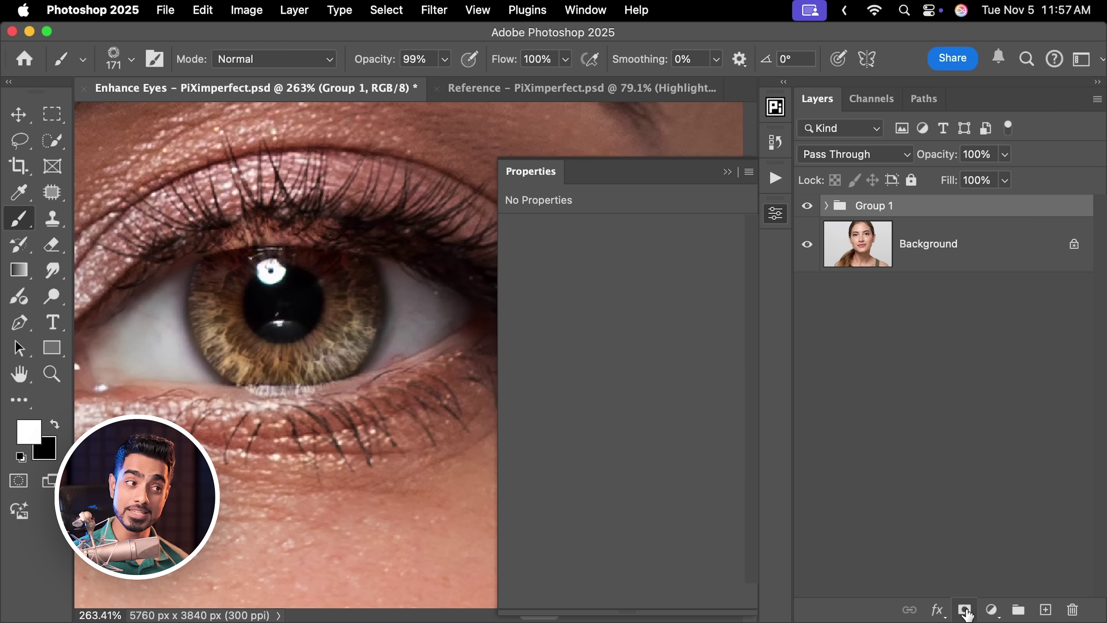
left_click(965, 610, "alt")
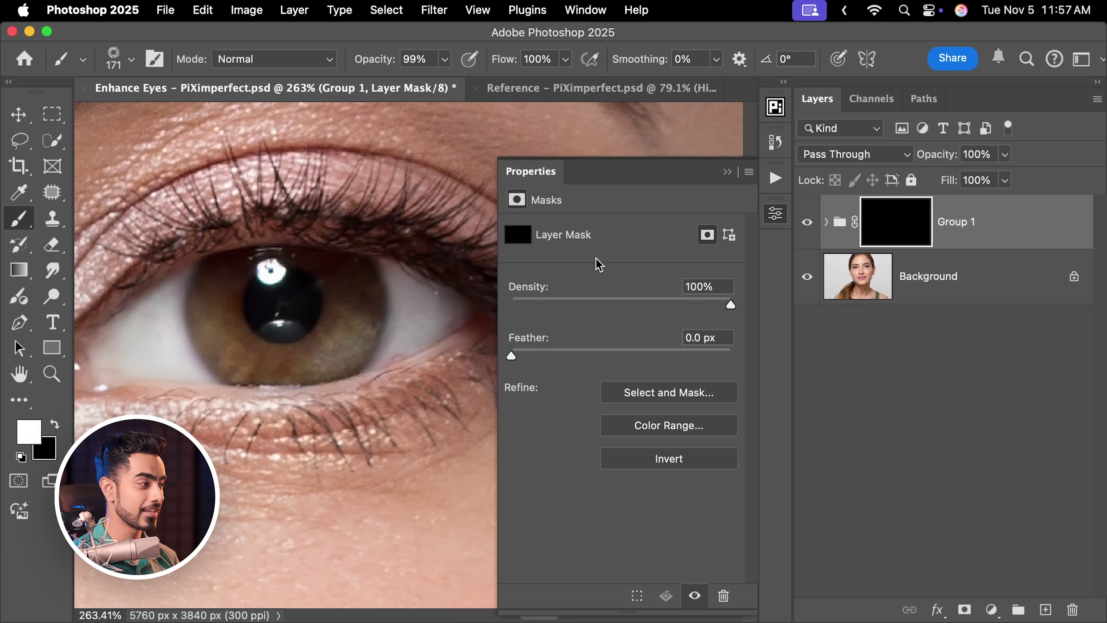
Paint white over the iris on Group 1's mask with a Soft Round brush
left_click(130, 63)
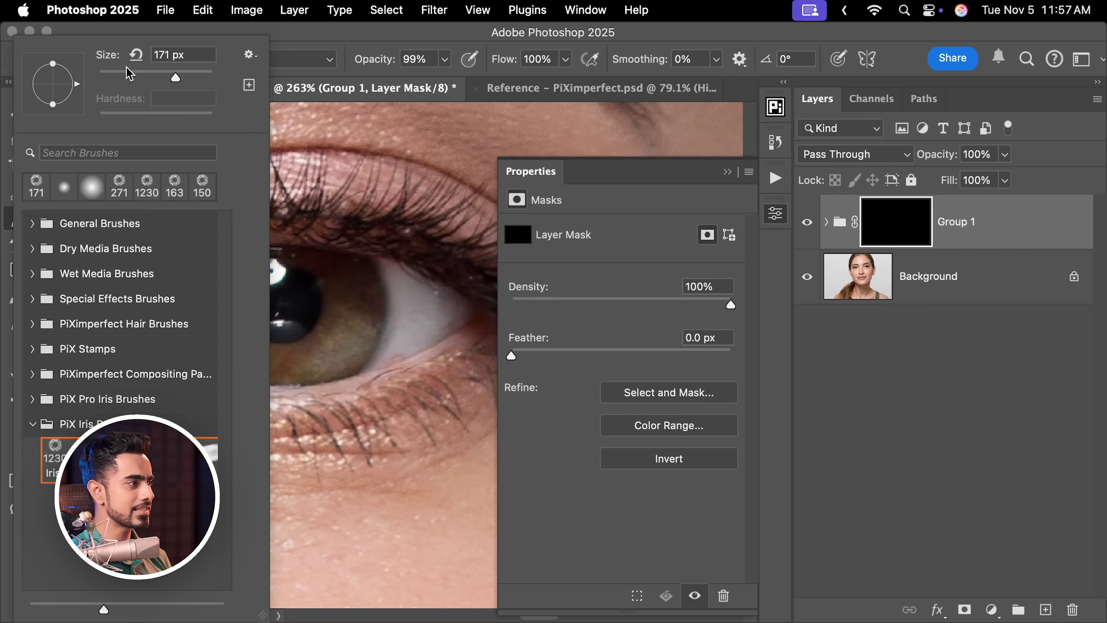
left_click(32, 224)
left_click(63, 188)
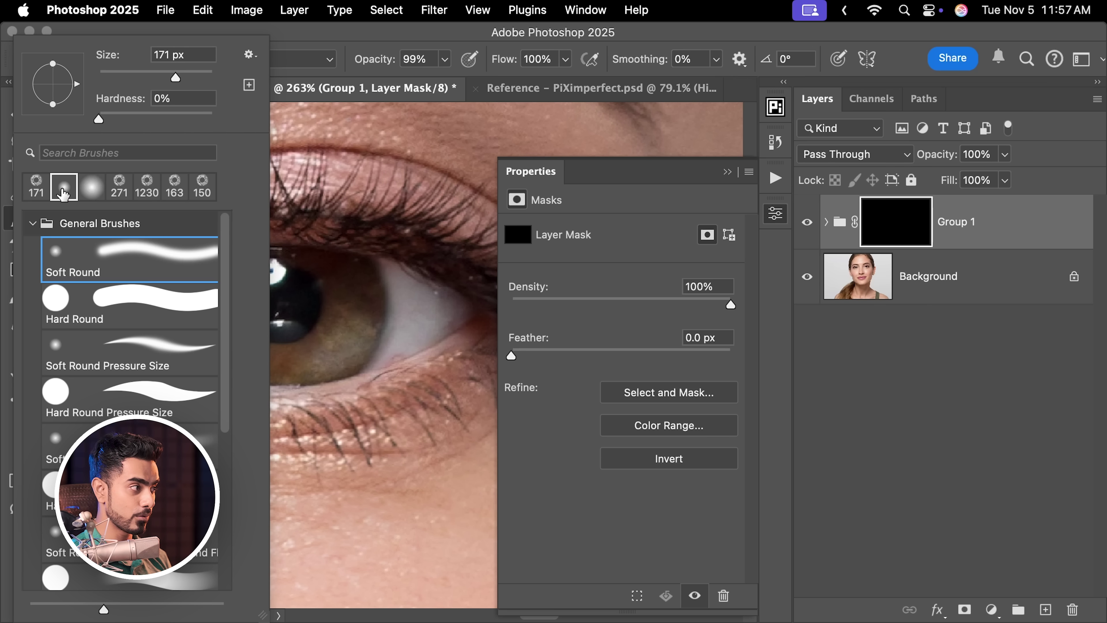
left_click(37, 225)
left_click(340, 42)
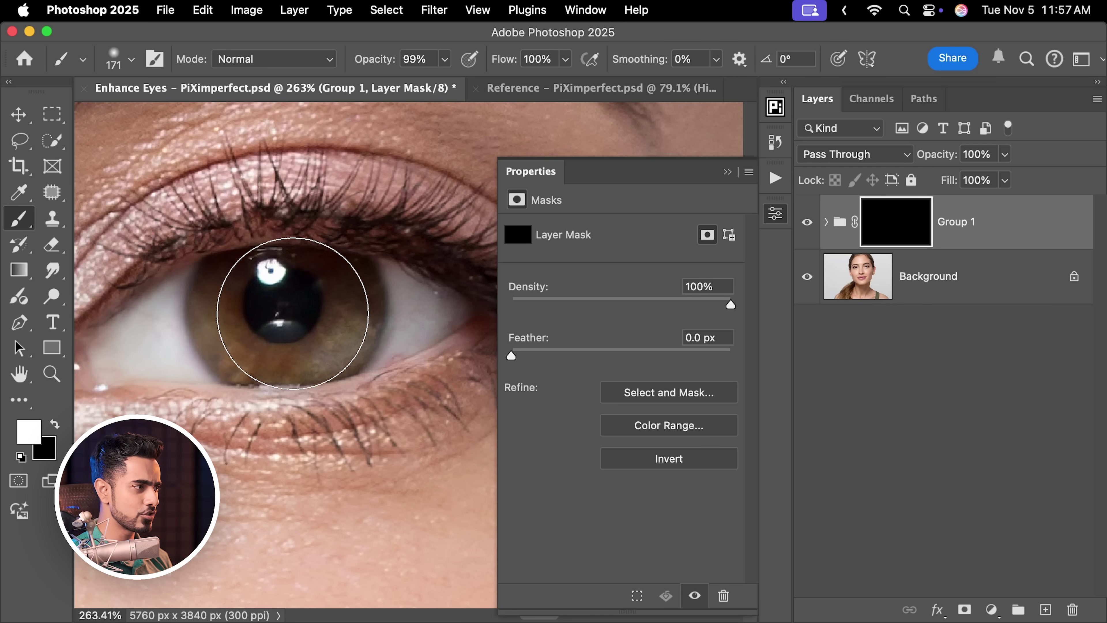
key("bracketleft")
key("bracketleft")
key("bracketleft")
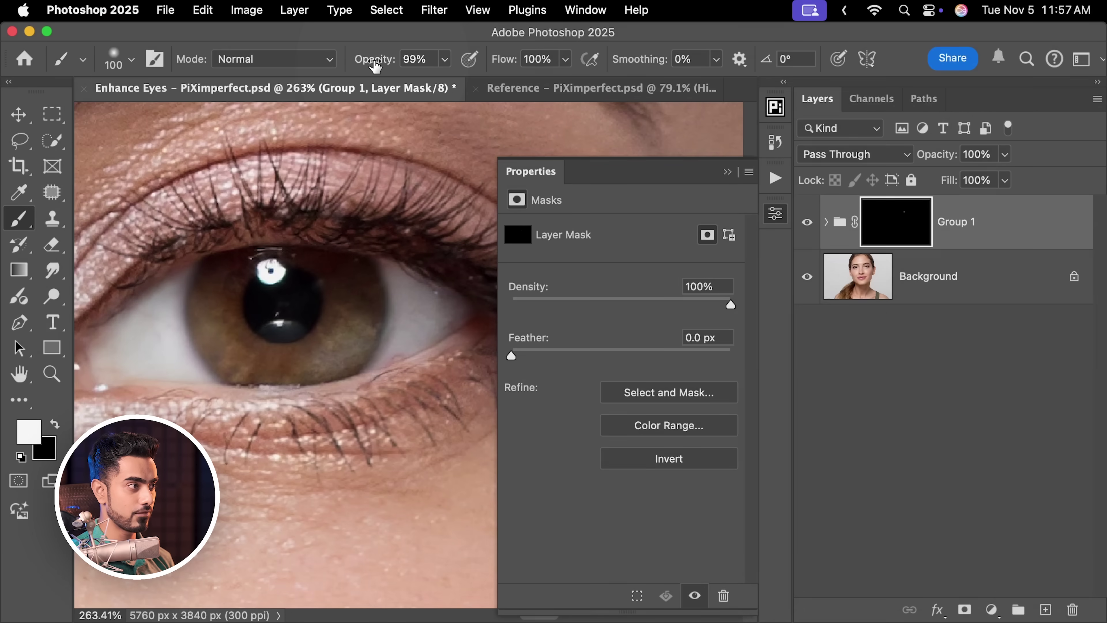
left_click_drag(375, 65, 380, 65)
key("bracketleft")
key("bracketleft")
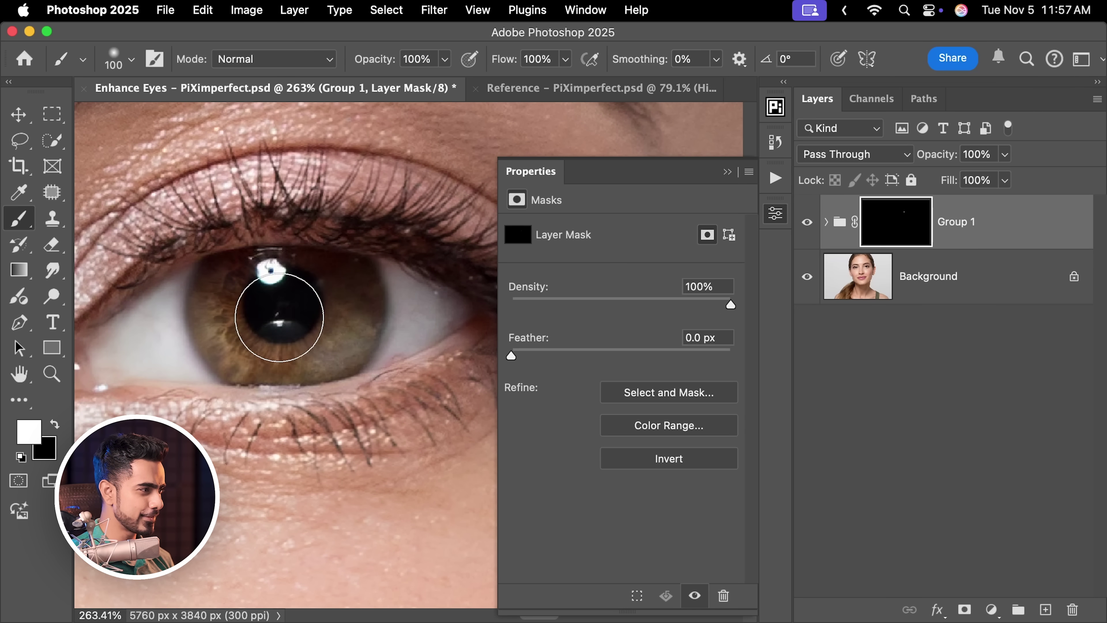
mouse_move(277, 321)
left_mouse_down()
mouse_move(303, 307)
mouse_move(235, 305)
mouse_move(232, 292)
mouse_move(233, 331)
mouse_move(288, 348)
mouse_move(334, 329)
mouse_move(334, 296)
mouse_move(280, 261)
mouse_move(305, 272)
mouse_move(255, 280)
left_mouse_up()
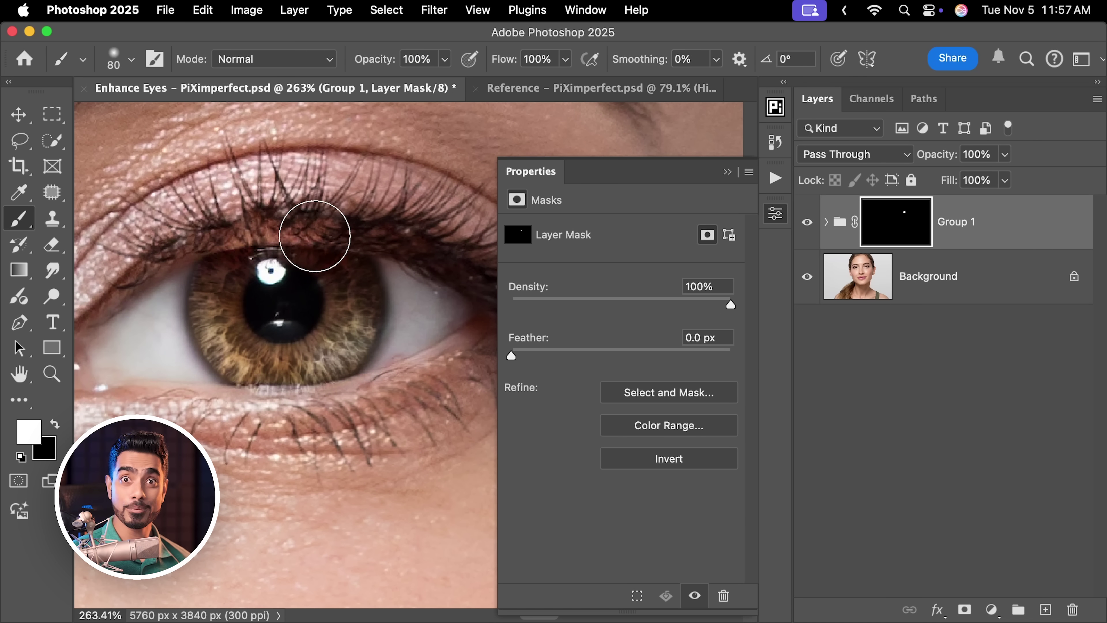
left_click(827, 223)
left_click(985, 286)
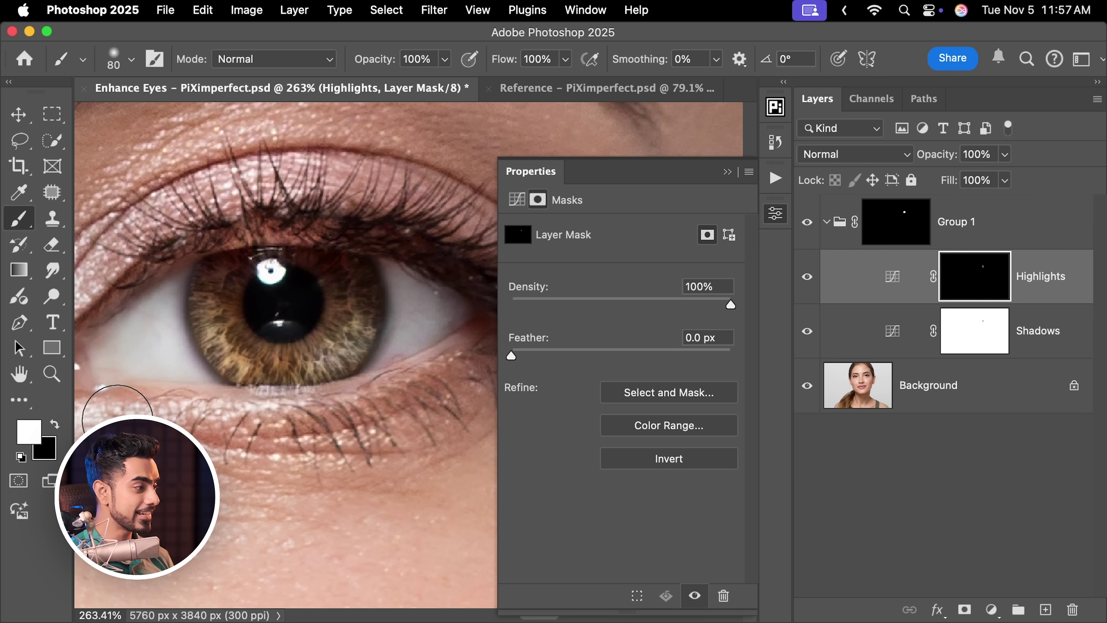
Paint black on the Highlights and Group 1 masks around the lids and lashes
key("x")
left_click(39, 430)
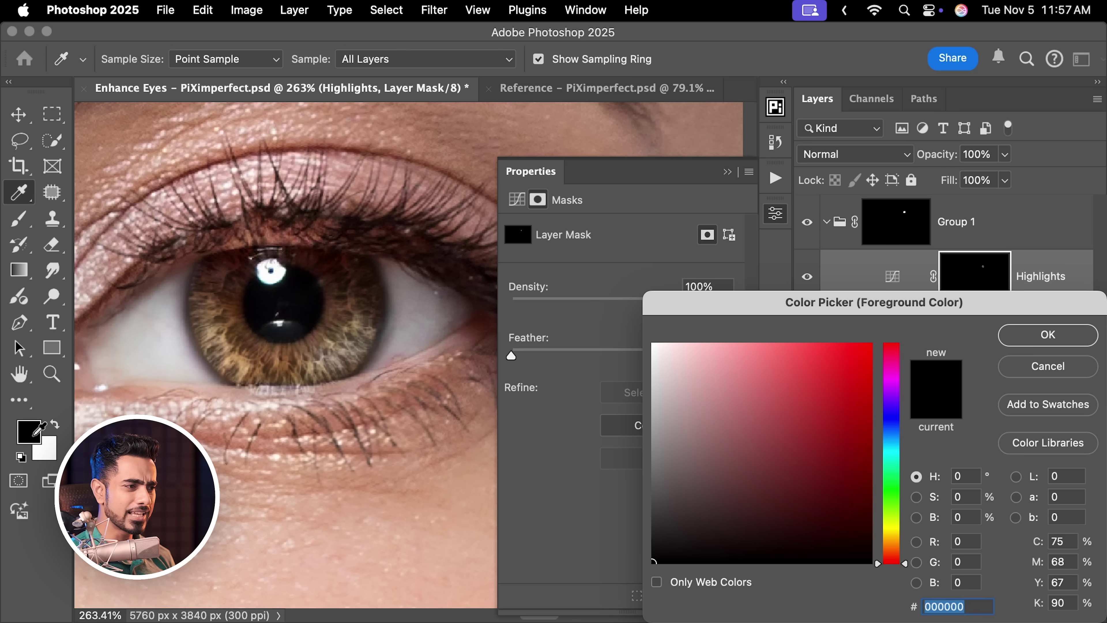
left_click(826, 430)
left_click(1048, 335)
key("b")
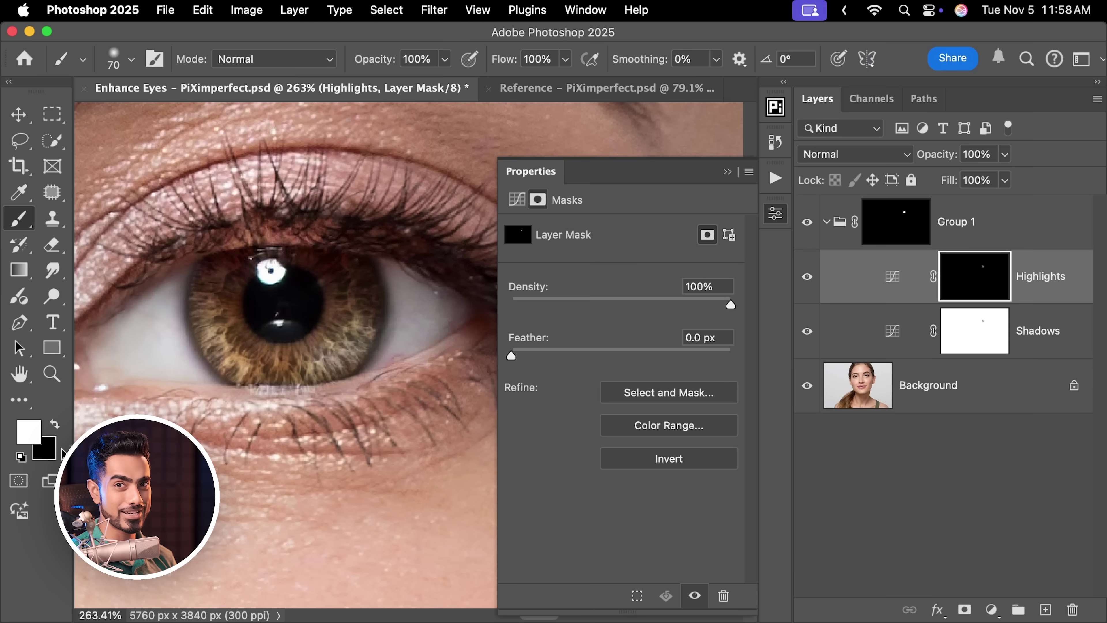
key("x")
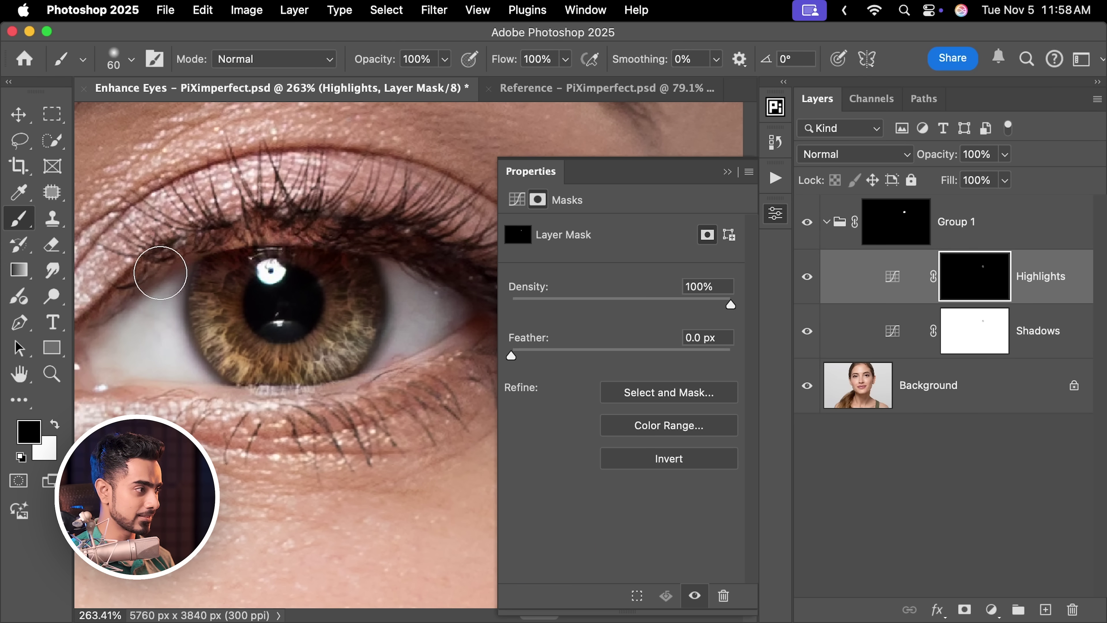
key("bracketright")
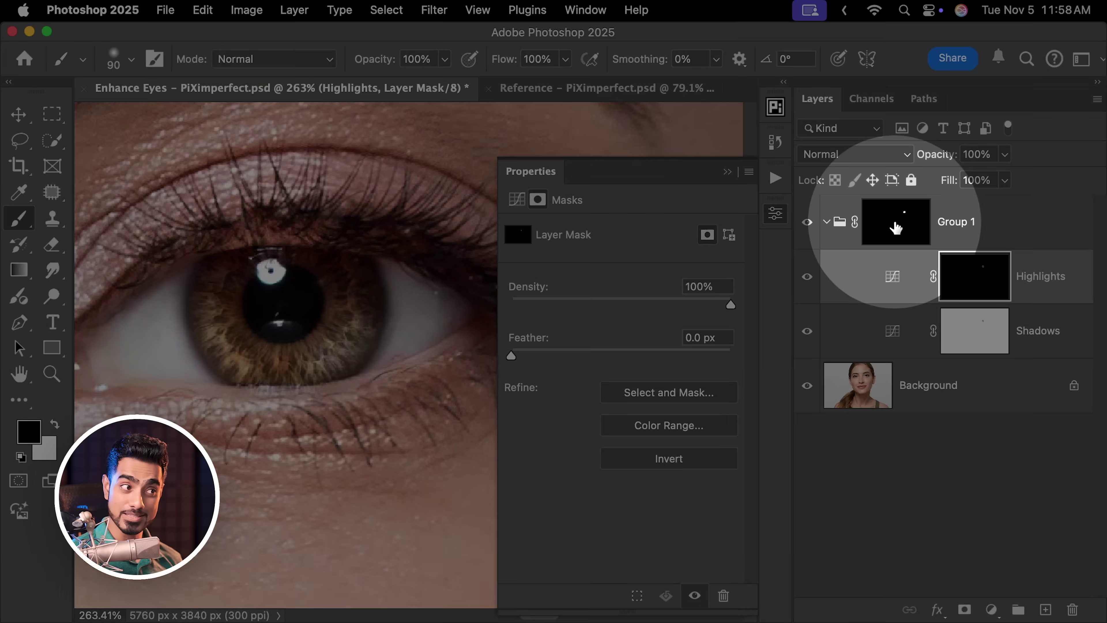
left_click(899, 224)
key("bracketleft")
key("bracketleft")
key("bracketleft")
key("bracketleft")
key("bracketleft")
key("bracketleft")
key("bracketleft")
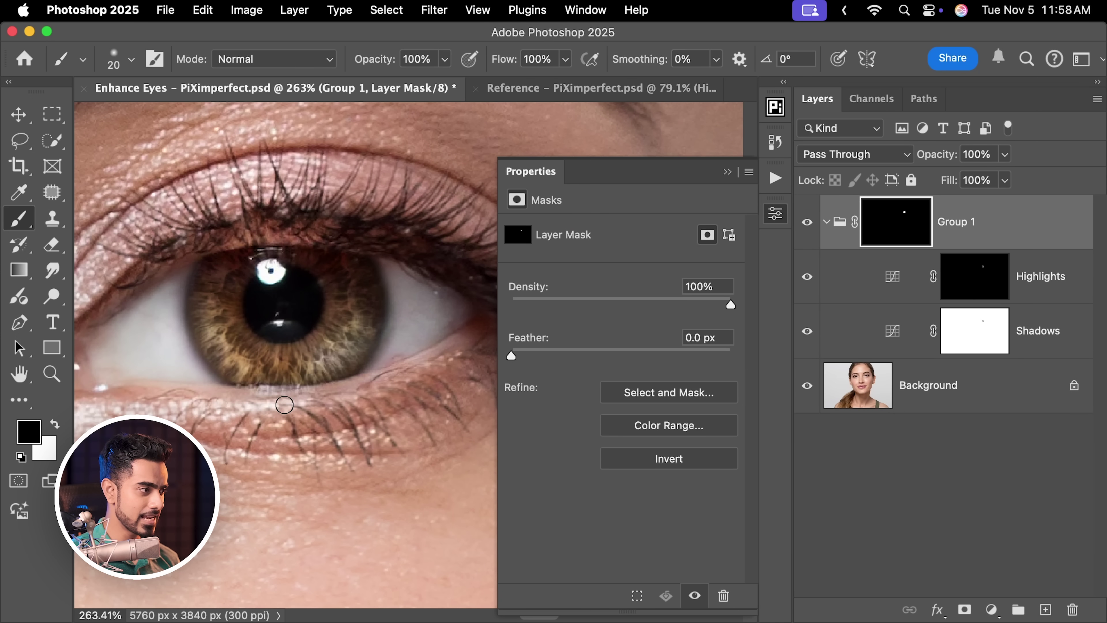
key("bracketright")
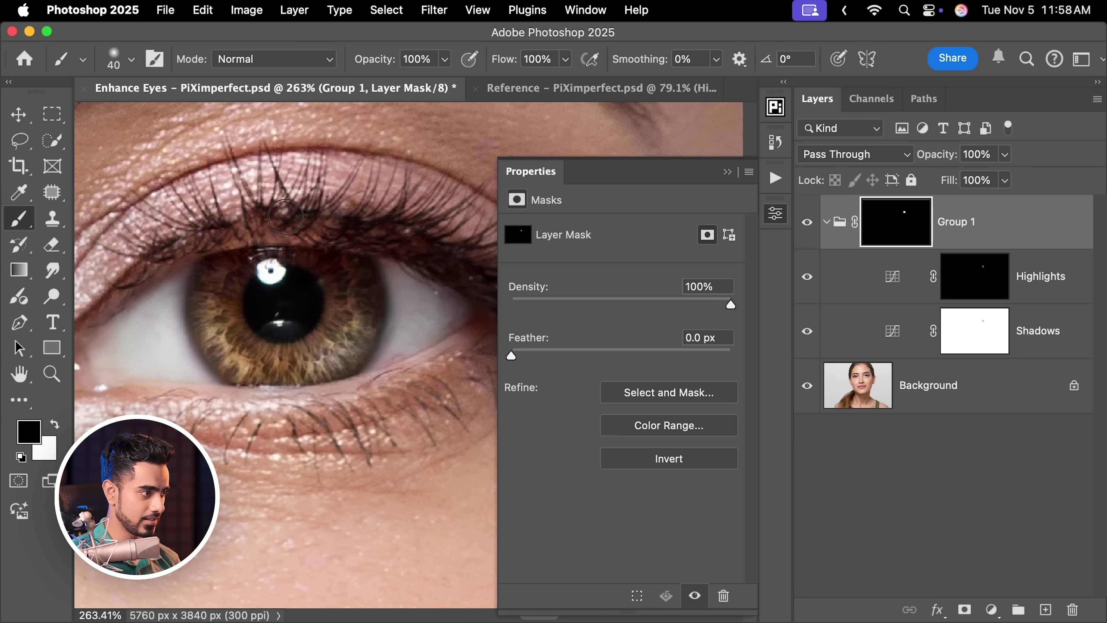
scroll(379, 210, "down", 2)
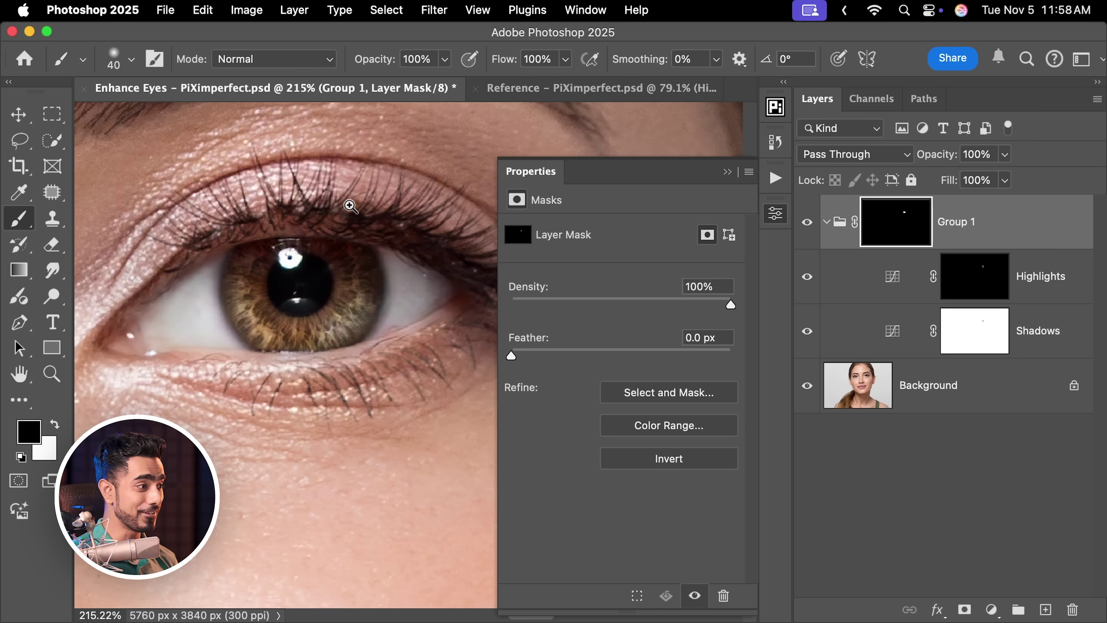
left_click_drag(351, 197, 361, 217)
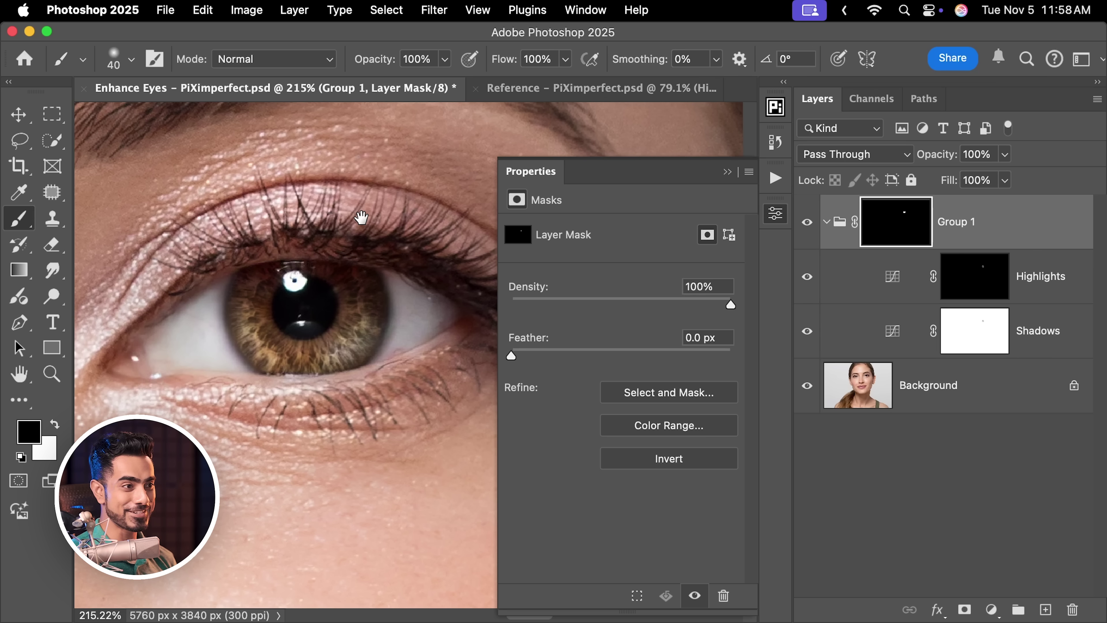
Toggle Group 1's visibility off and on to compare the eye enhancement
left_click(807, 224)
left_click(807, 223)
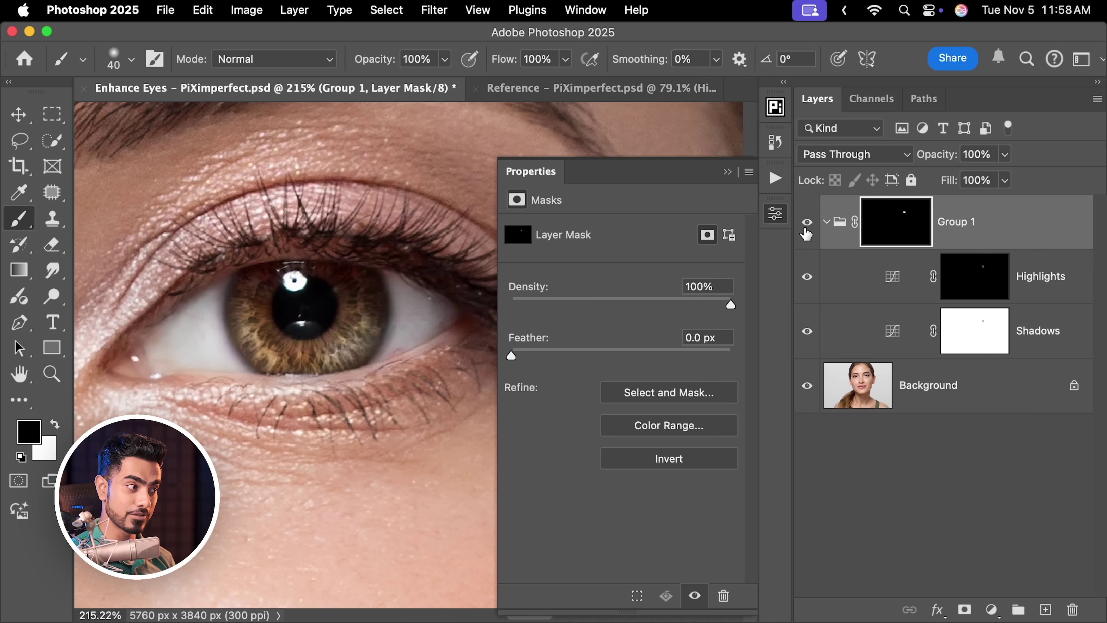
scroll(296, 319, "up", 2)
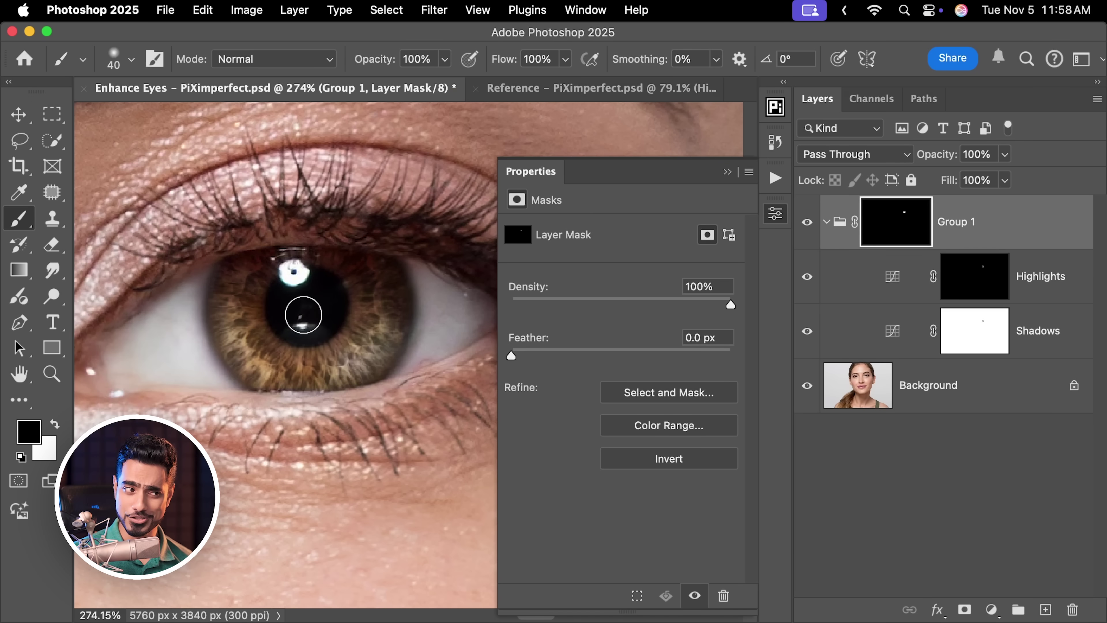
Rename Group 1 to 'Eye Details' and collapse then re-expand it
left_click(976, 338)
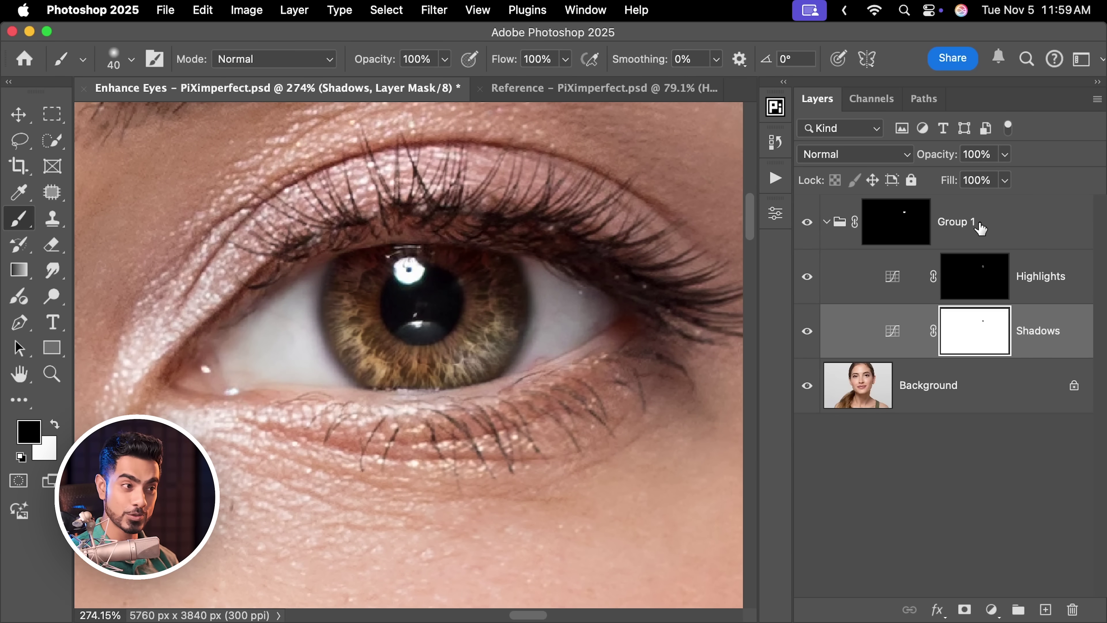
left_click(959, 228)
type("Eye ")
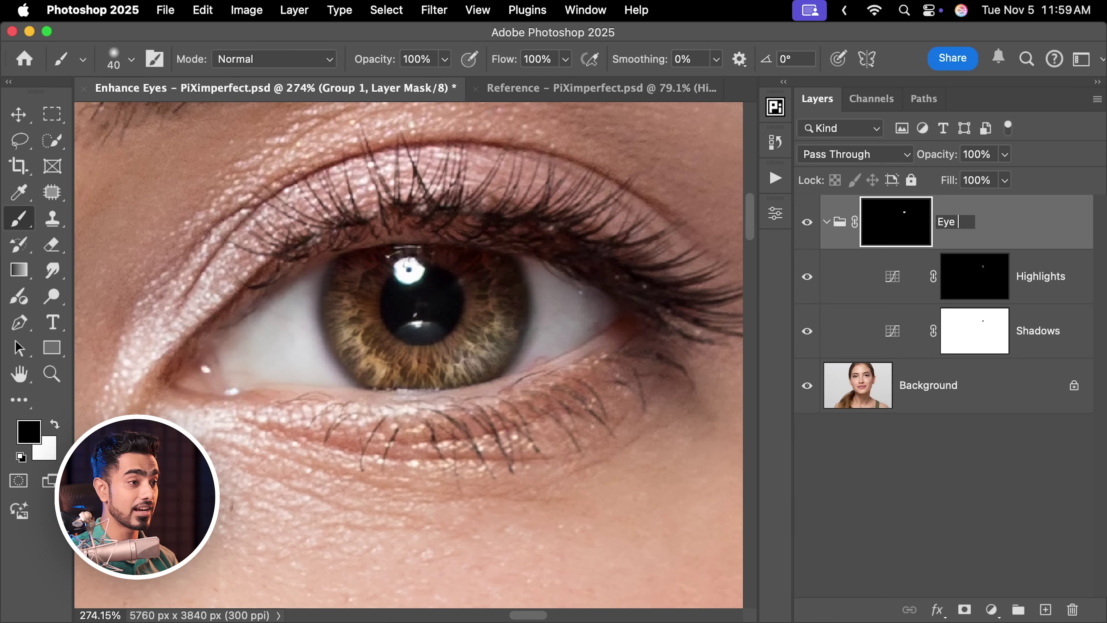
type("Details")
key("Return")
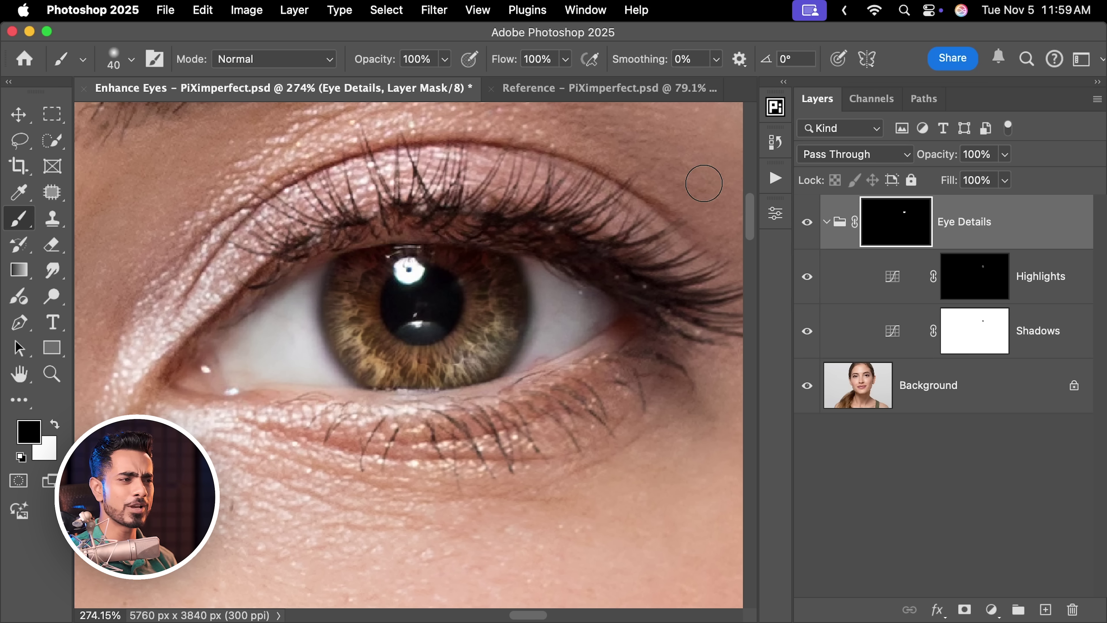
left_click(828, 222)
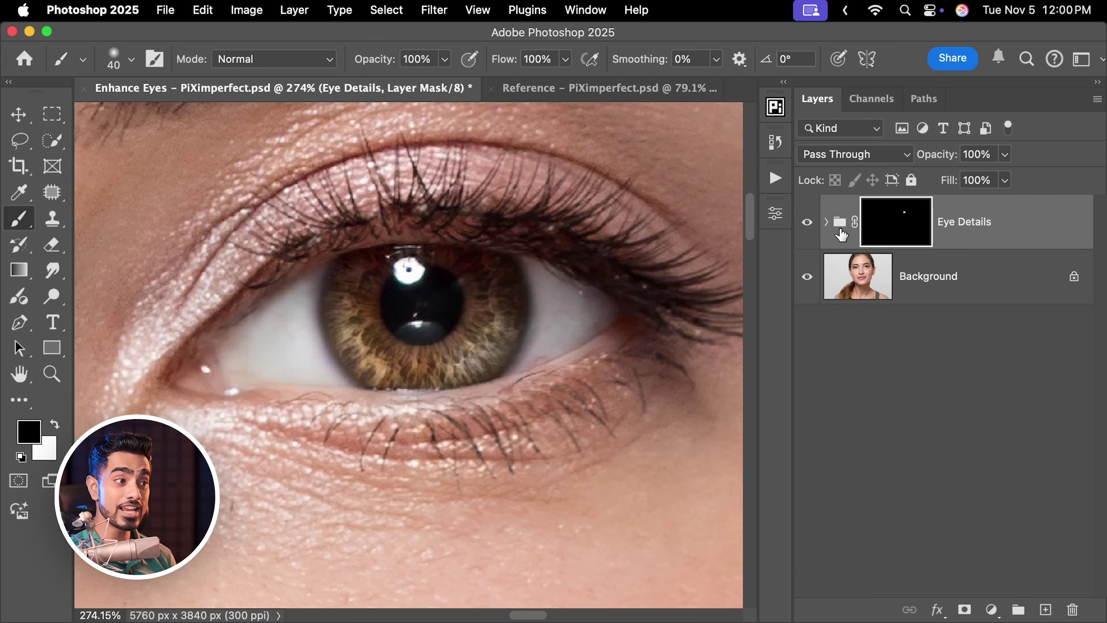
left_click(827, 223)
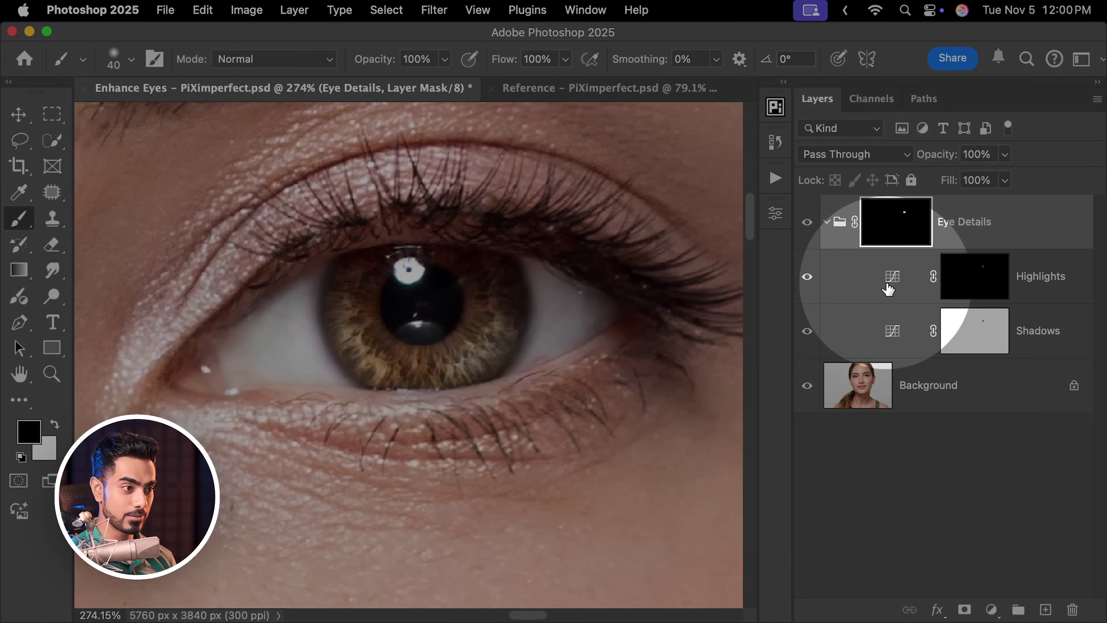
Lower the top point of the Highlights Blue channel curve to reduce blue in highlights
double_click(892, 279)
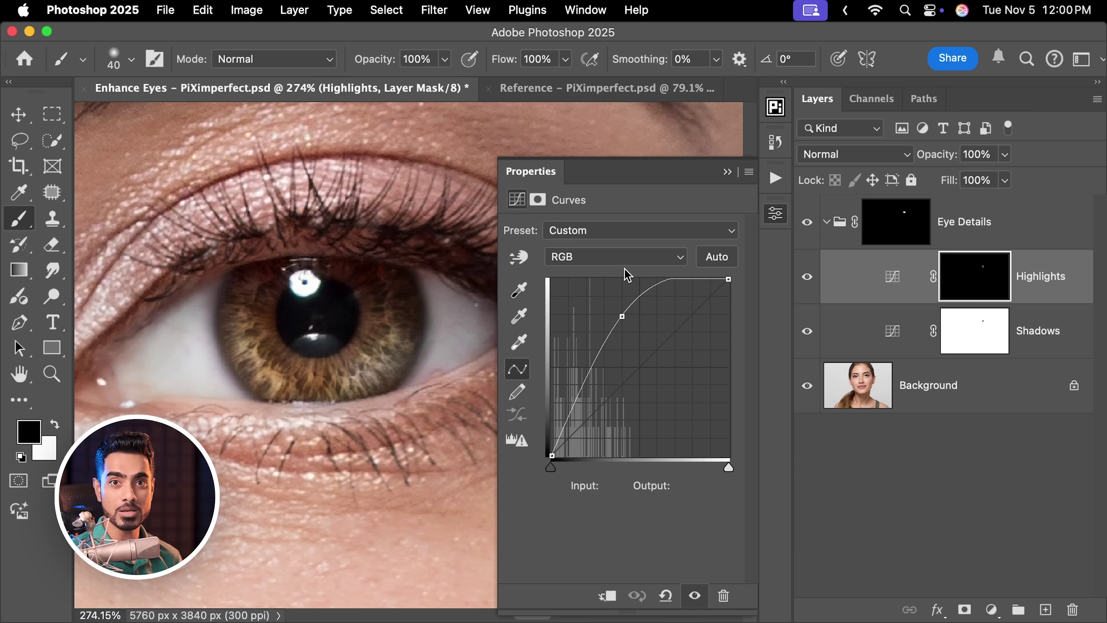
left_click(629, 263)
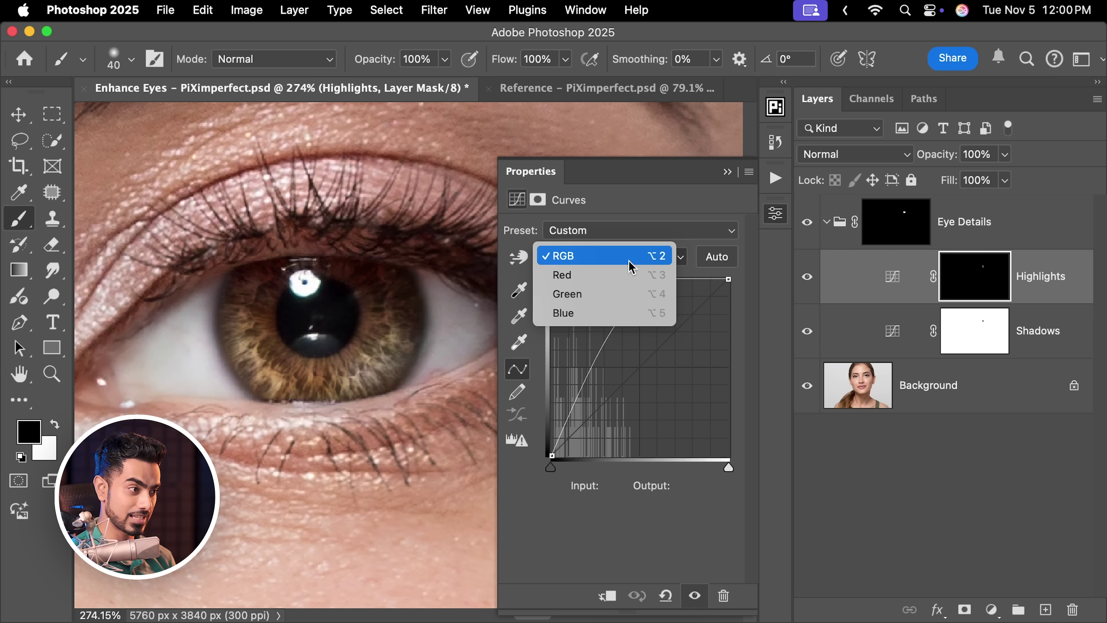
left_click(618, 321)
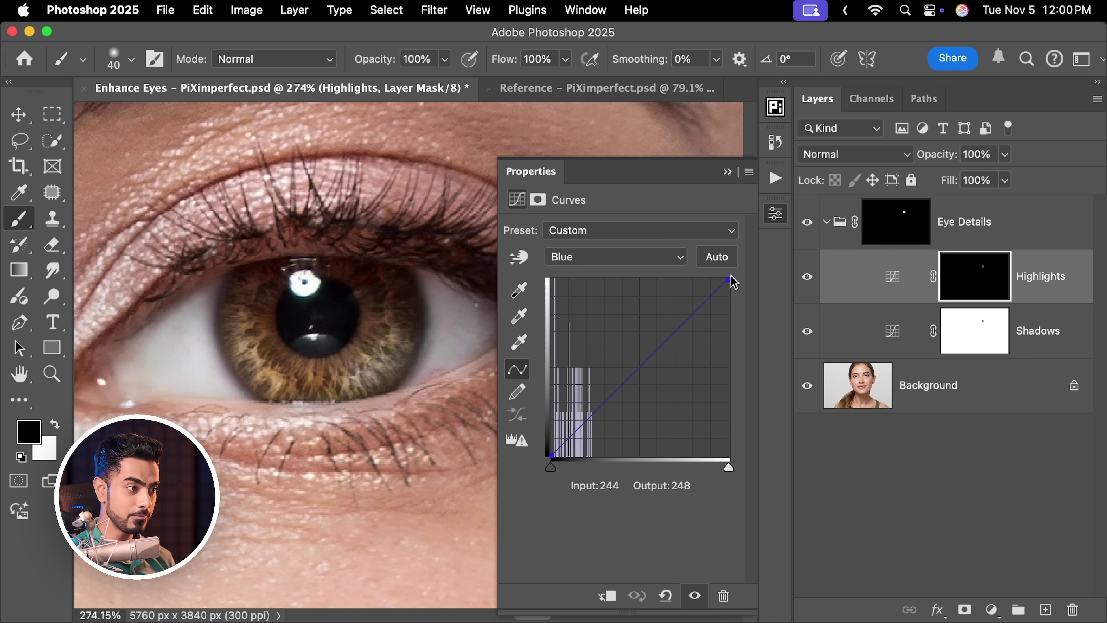
left_click_drag(728, 283, 730, 314)
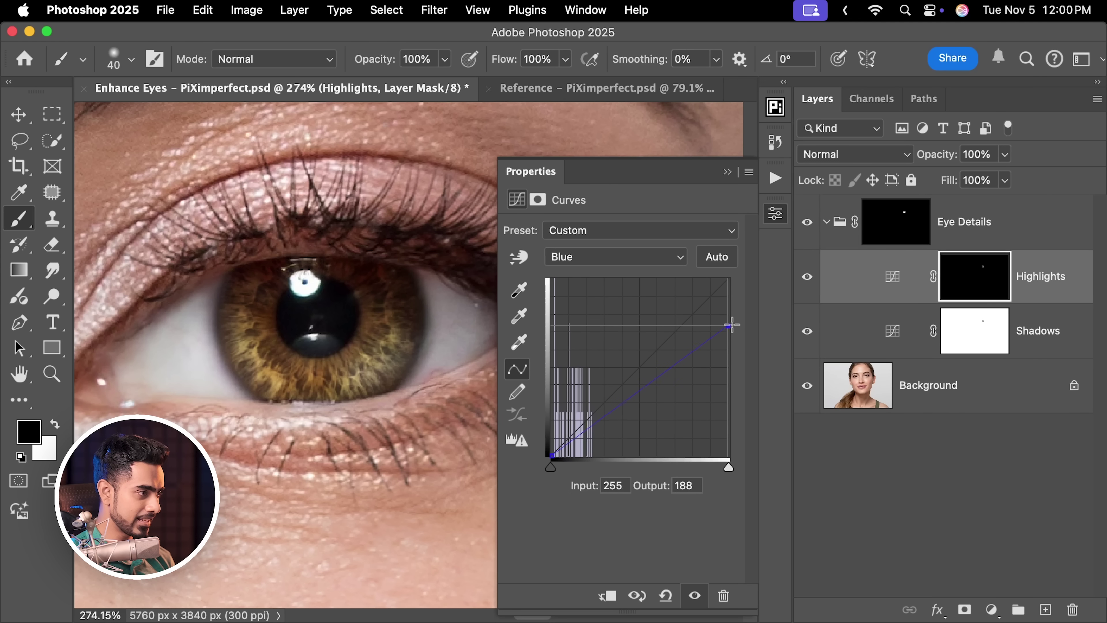
left_click_drag(732, 324, 732, 325)
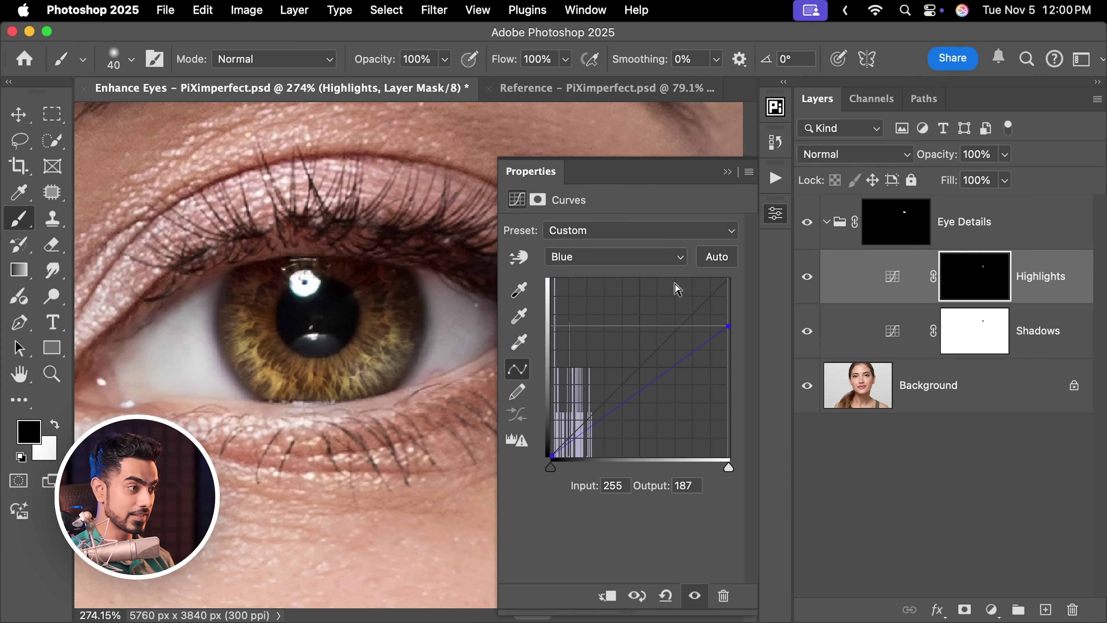
Lower the Green channel's top point to about Output 231 and collapse Properties
left_click(619, 259)
left_click(619, 238)
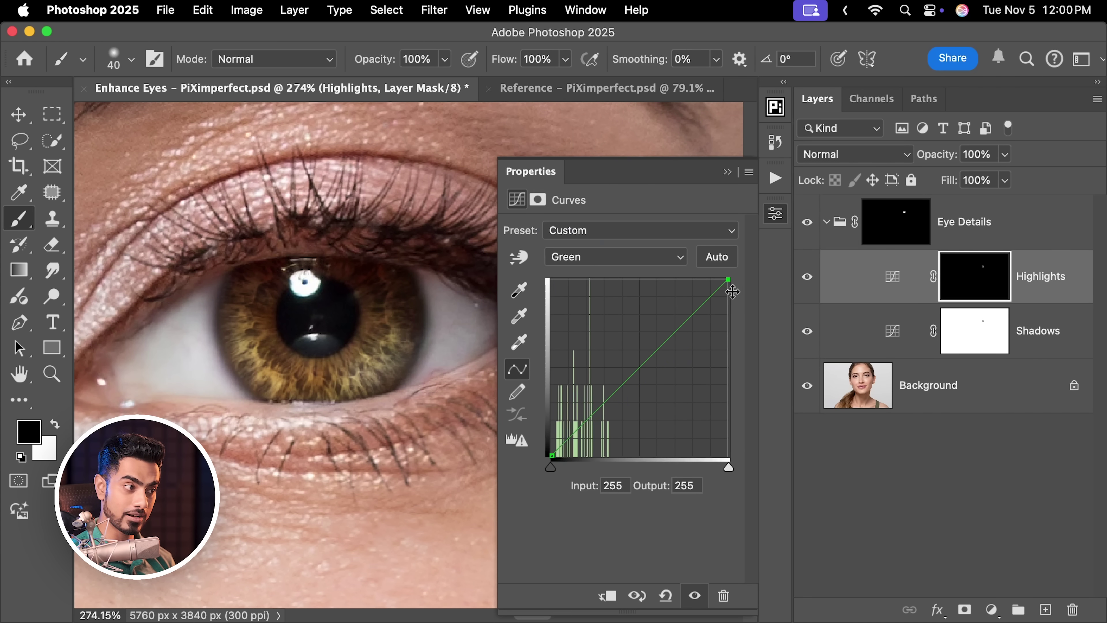
left_click_drag(727, 280, 734, 298)
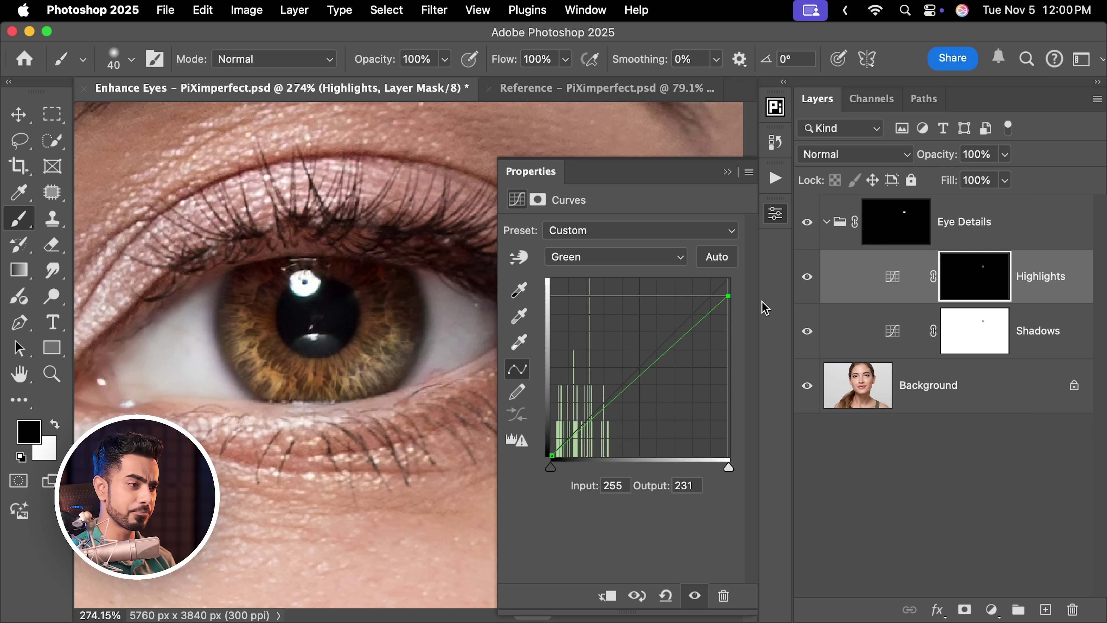
left_click(725, 172)
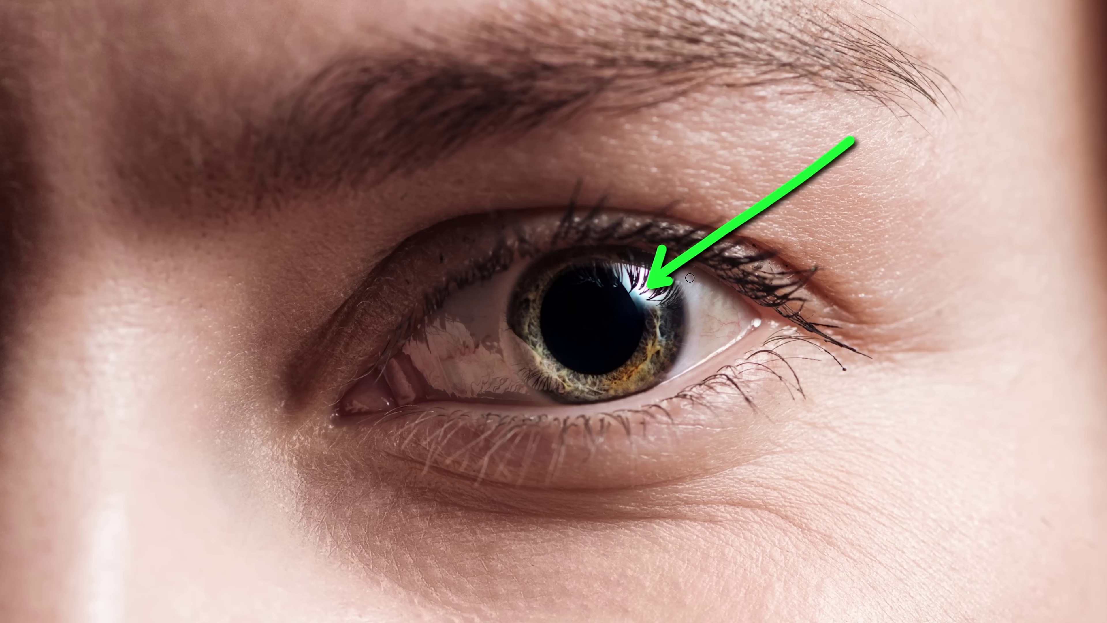
left_click_drag(650, 264, 629, 268)
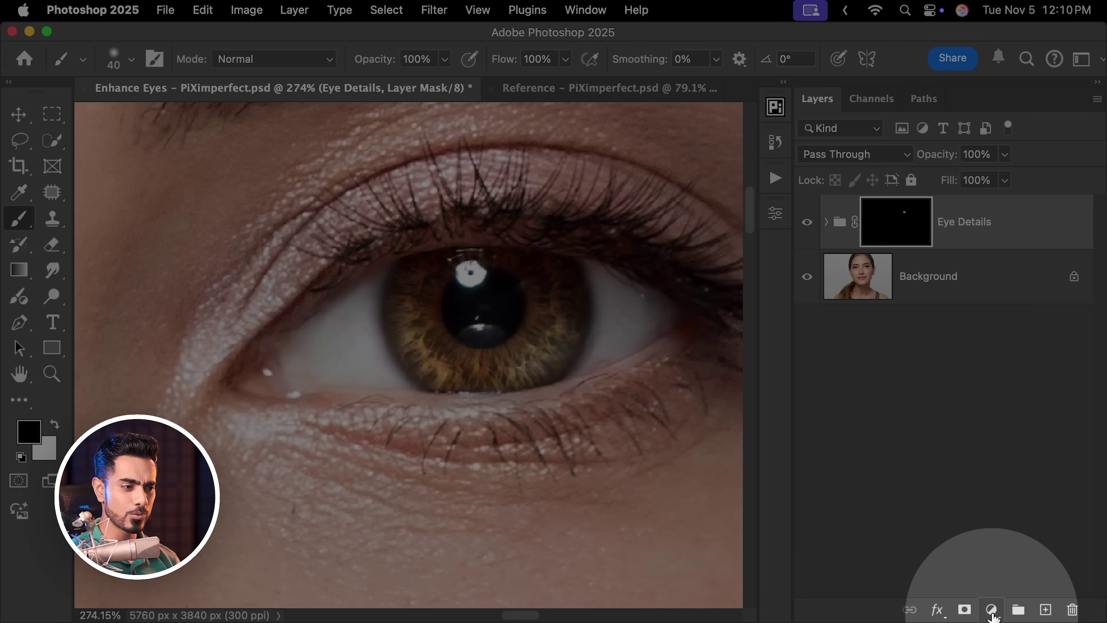
Add a new Curves 1 layer bent up to about 109/205 with an inverted black mask
left_click(992, 610)
left_click(1012, 384)
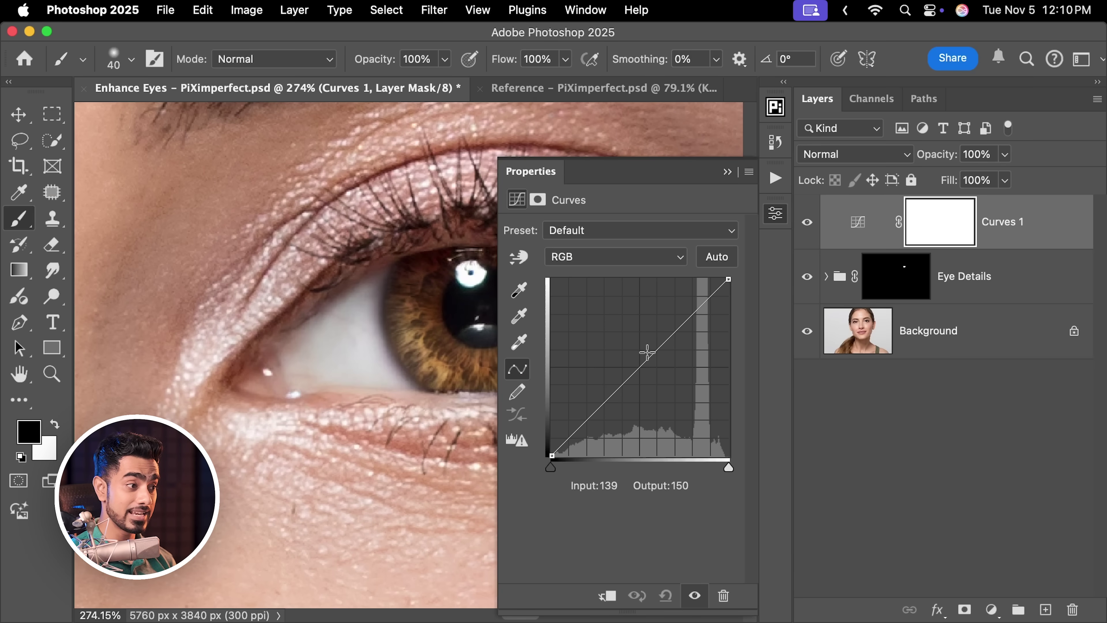
left_click_drag(648, 352, 627, 314)
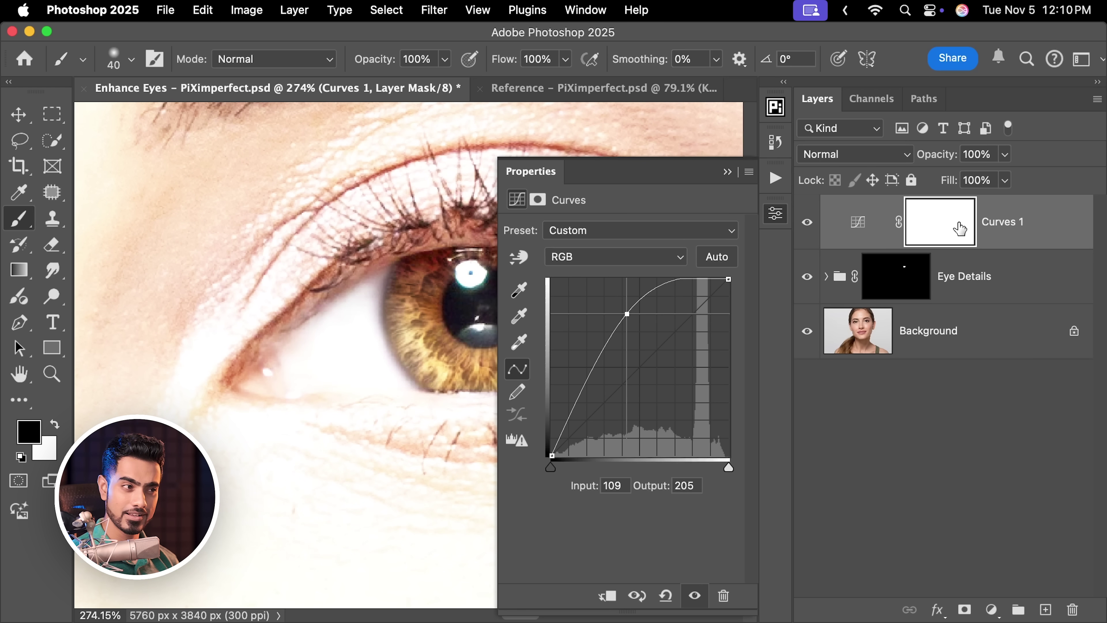
key("super+i")
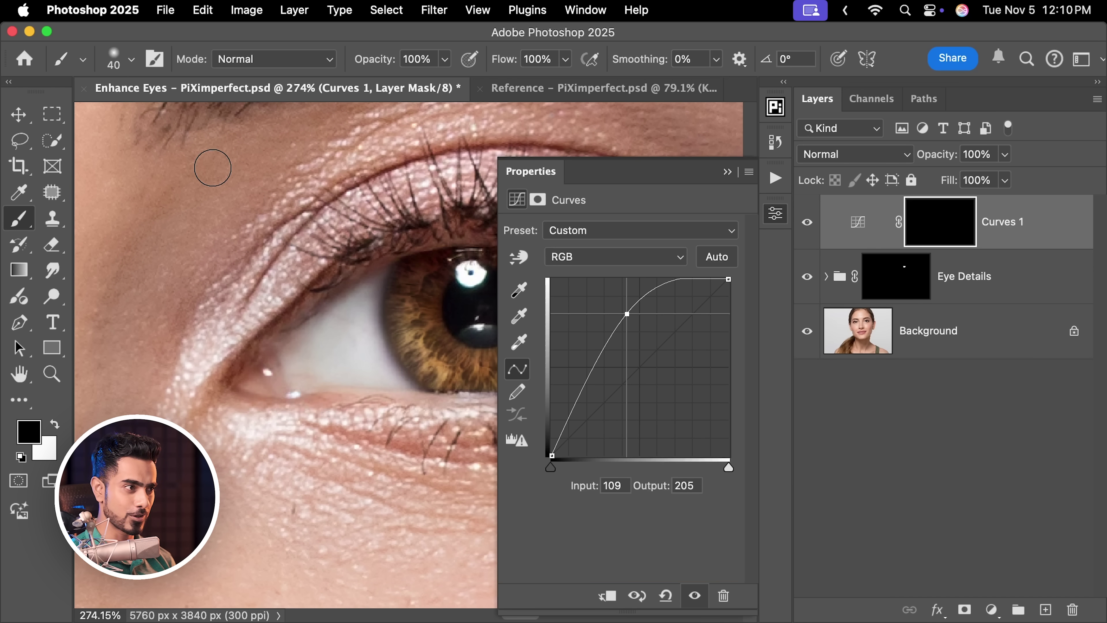
Paint white on the lower pupil, adjusting brush size between 20 and 100
scroll(306, 244, "up", 2)
scroll(369, 319, "right", 3)
scroll(368, 318, "right", 3)
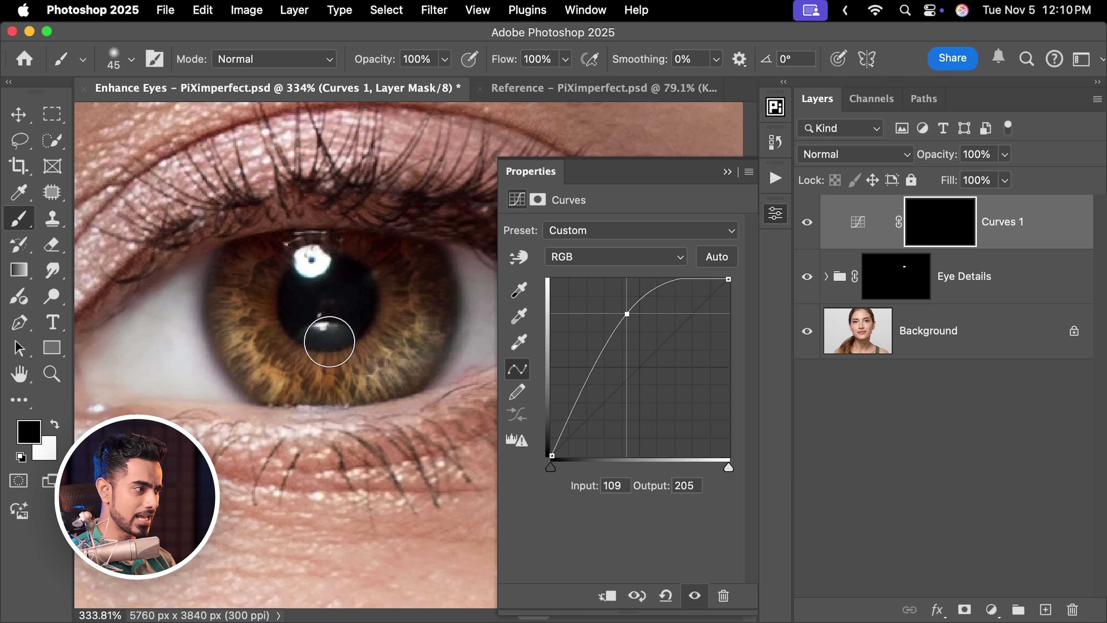
key("bracketright")
key("bracketright")
key("bracketright")
key("bracketright")
key("x")
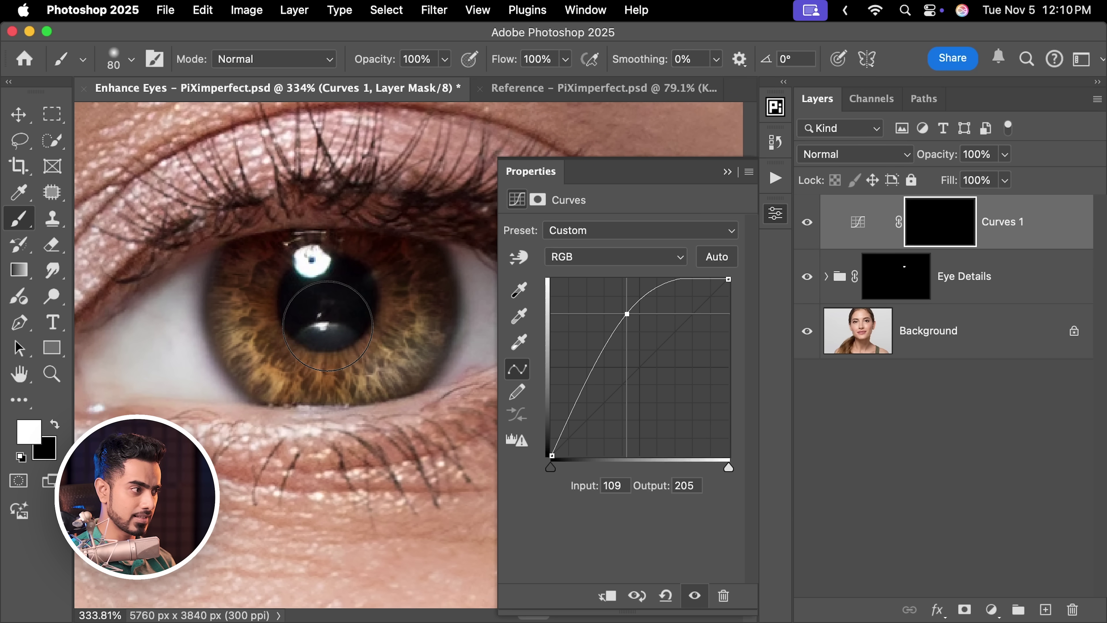
left_click(330, 329)
key("bracketleft")
key("bracketleft")
key("bracketleft")
key("bracketleft")
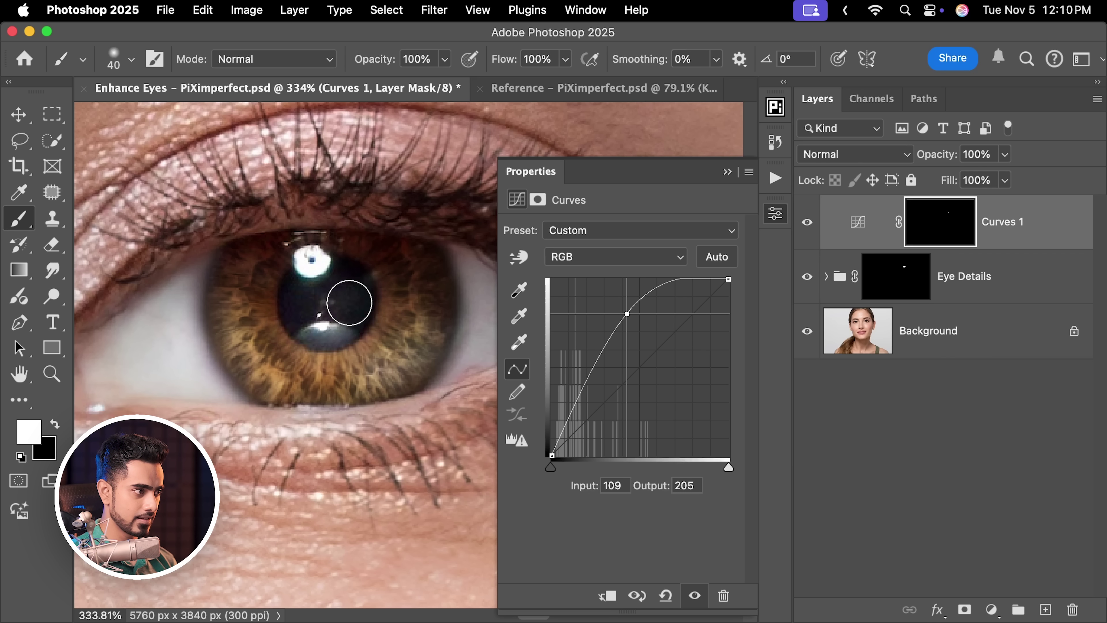
key("bracketright")
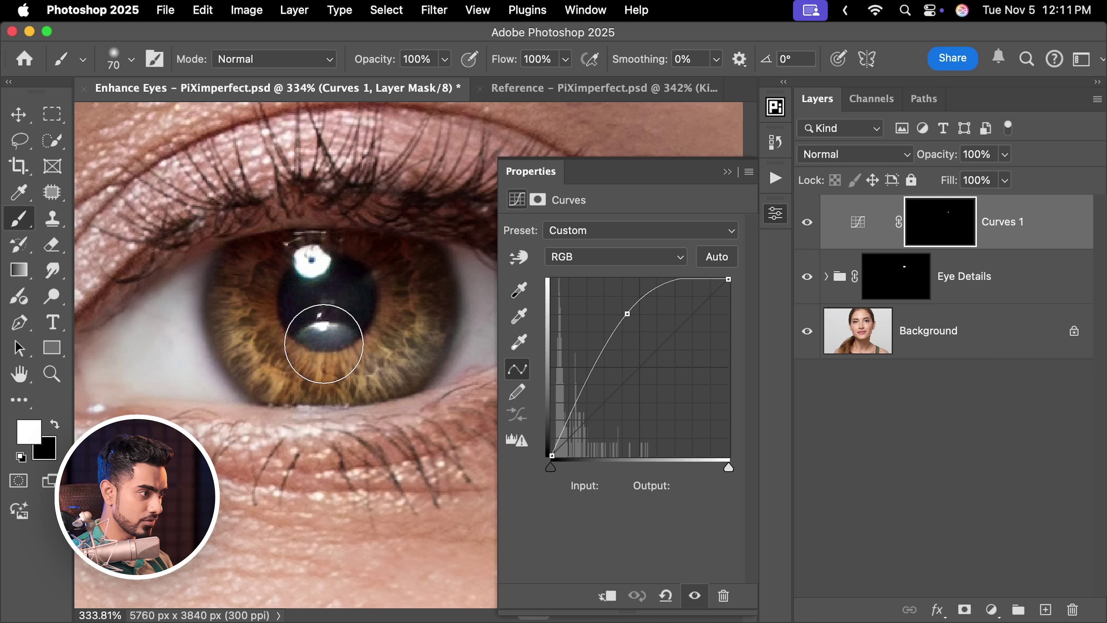
key("bracketright")
key("bracketright")
key("bracketleft")
key("bracketleft")
key("bracketleft")
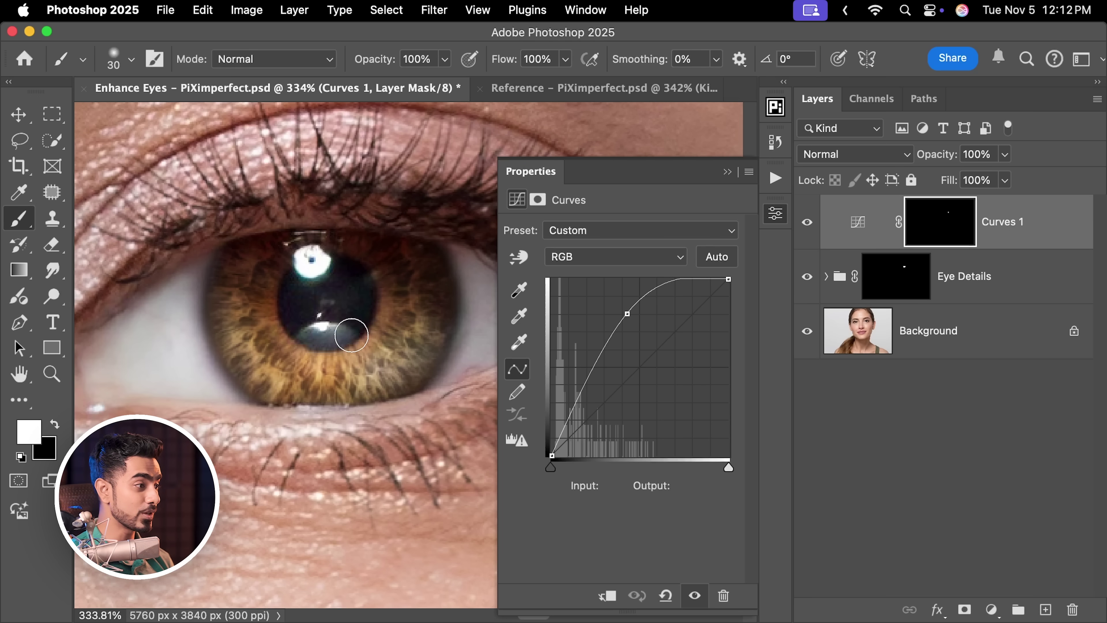
key("x")
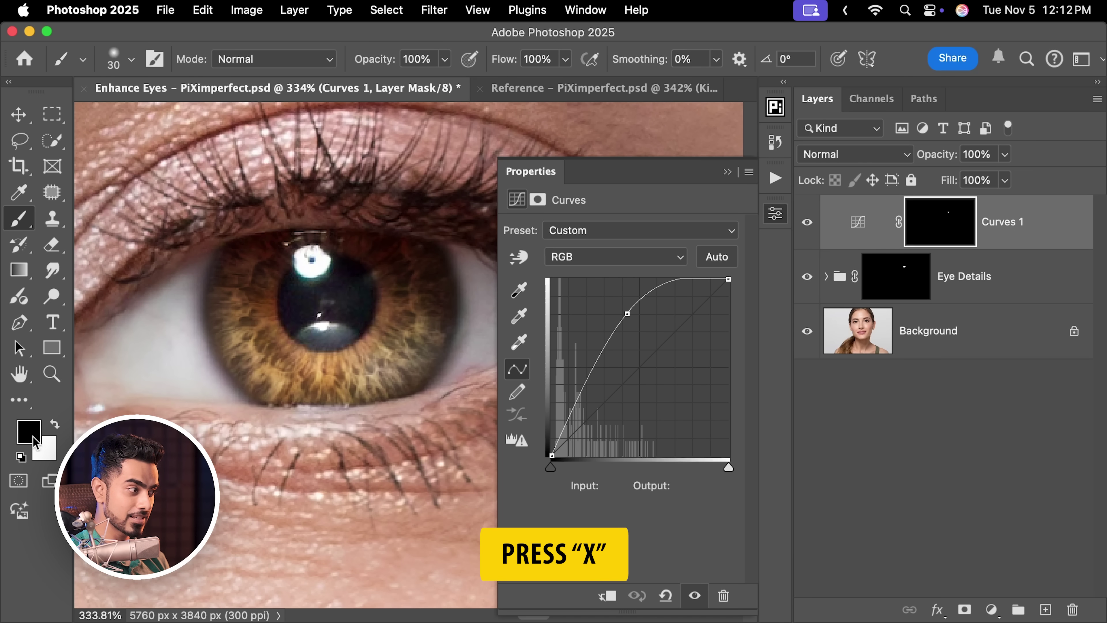
key("bracketleft")
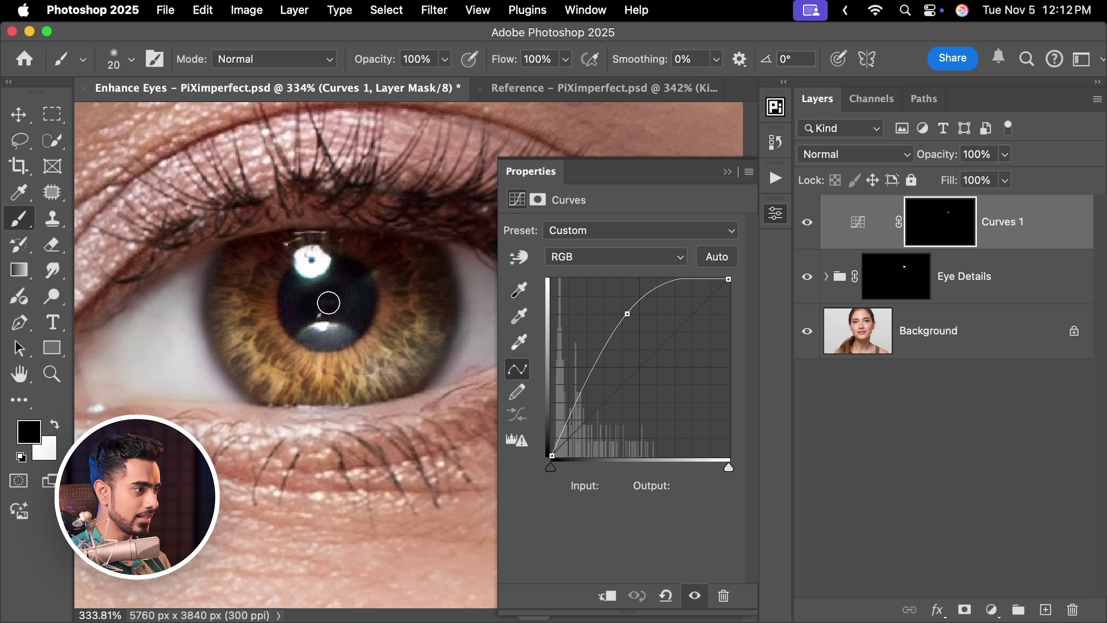
key("bracketright")
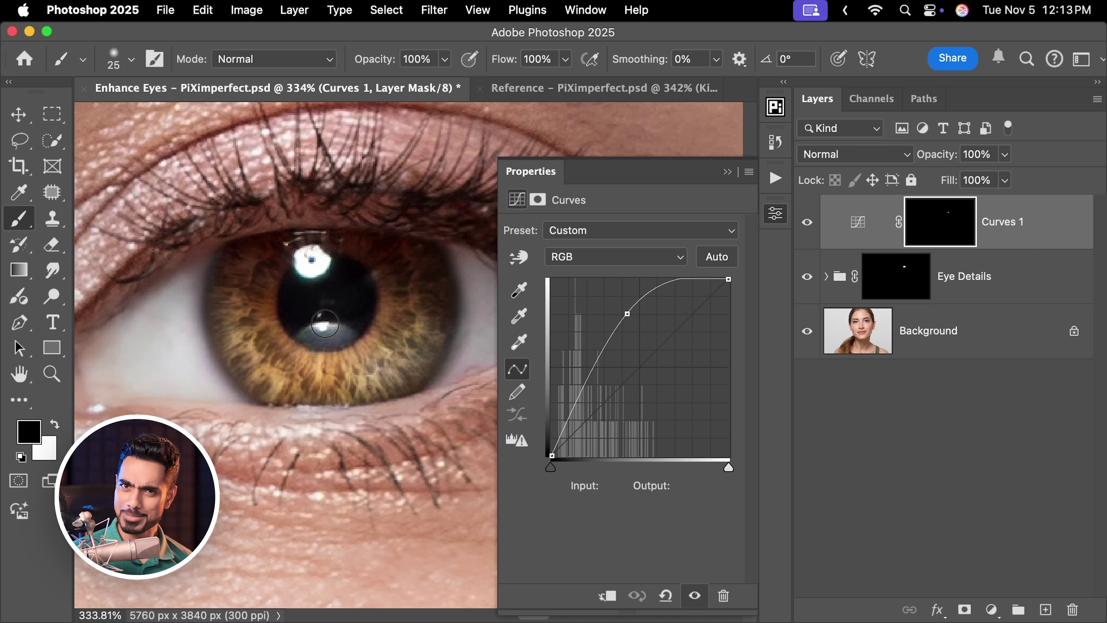
Nudge the Shadows curve slightly inside Eye Details, then reselect the Curves 1 mask
left_click(826, 277)
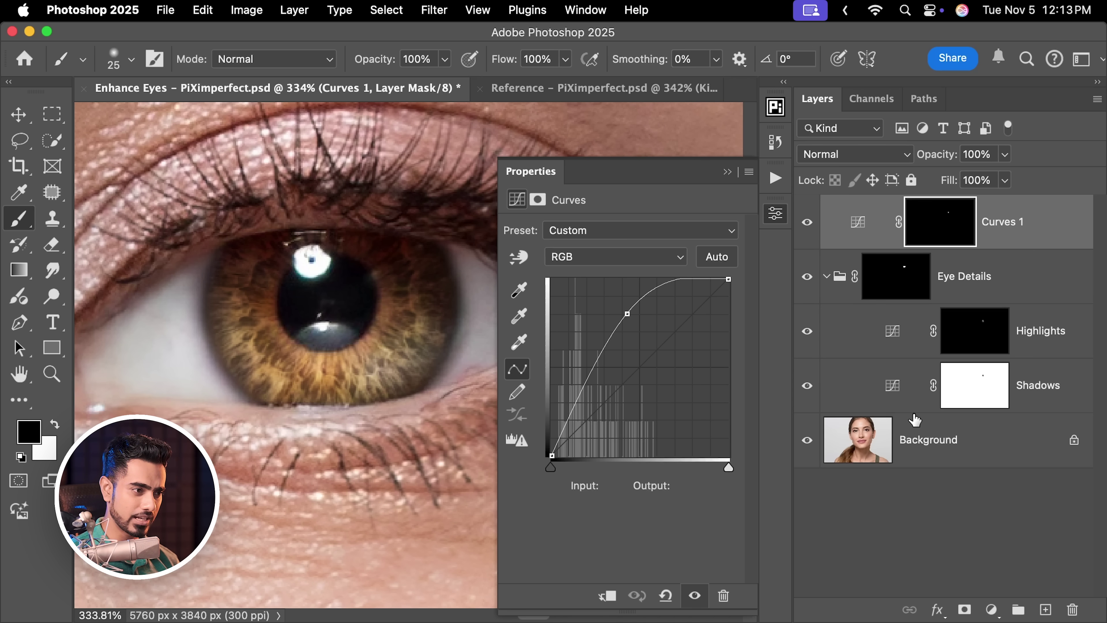
left_click(886, 392)
left_click_drag(657, 377, 658, 378)
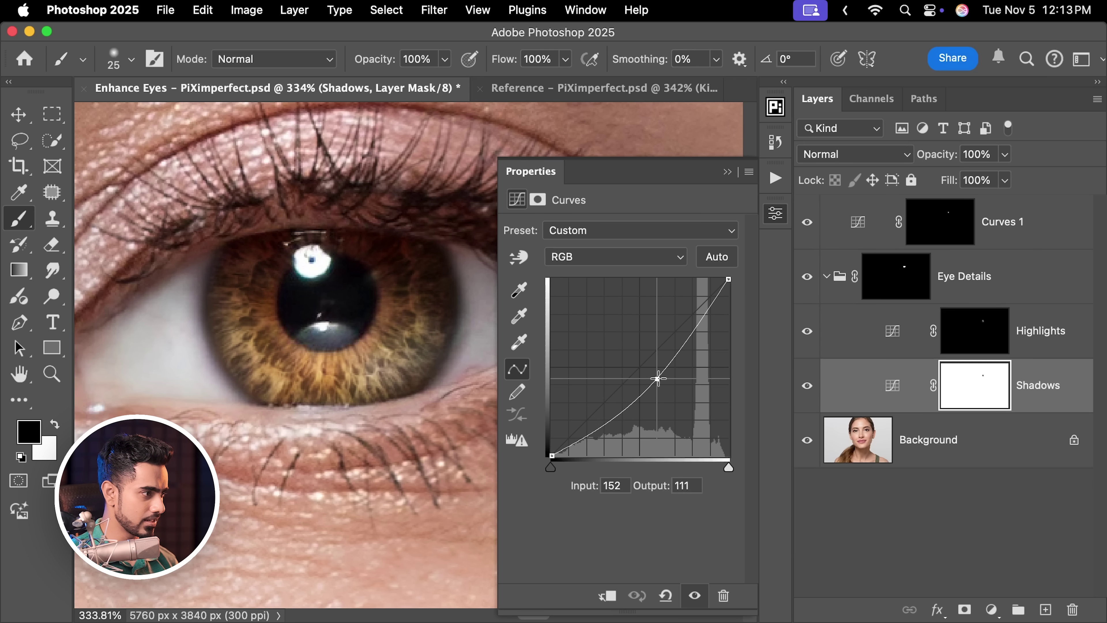
left_click(826, 277)
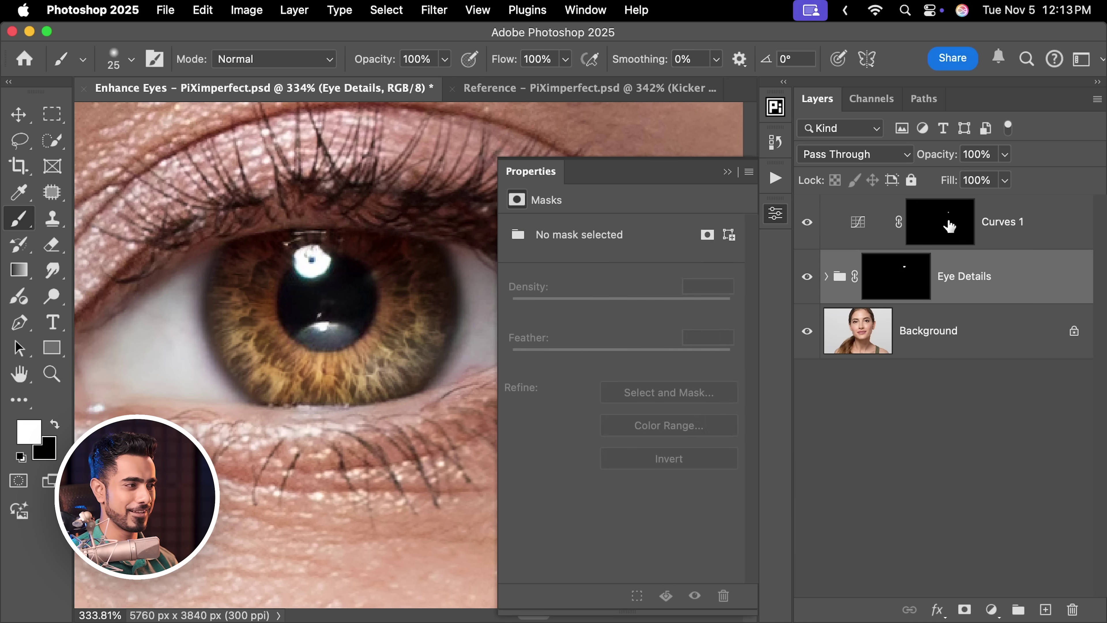
left_click(950, 226)
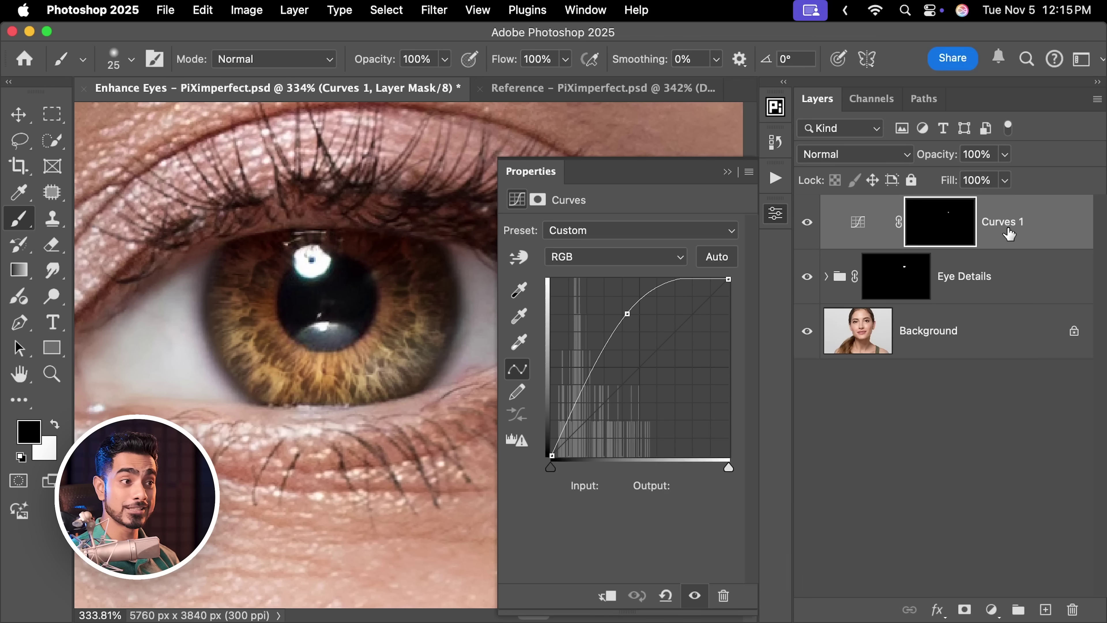
Rename the Curves 1 layer to 'Kicker Light'
double_click(1002, 220)
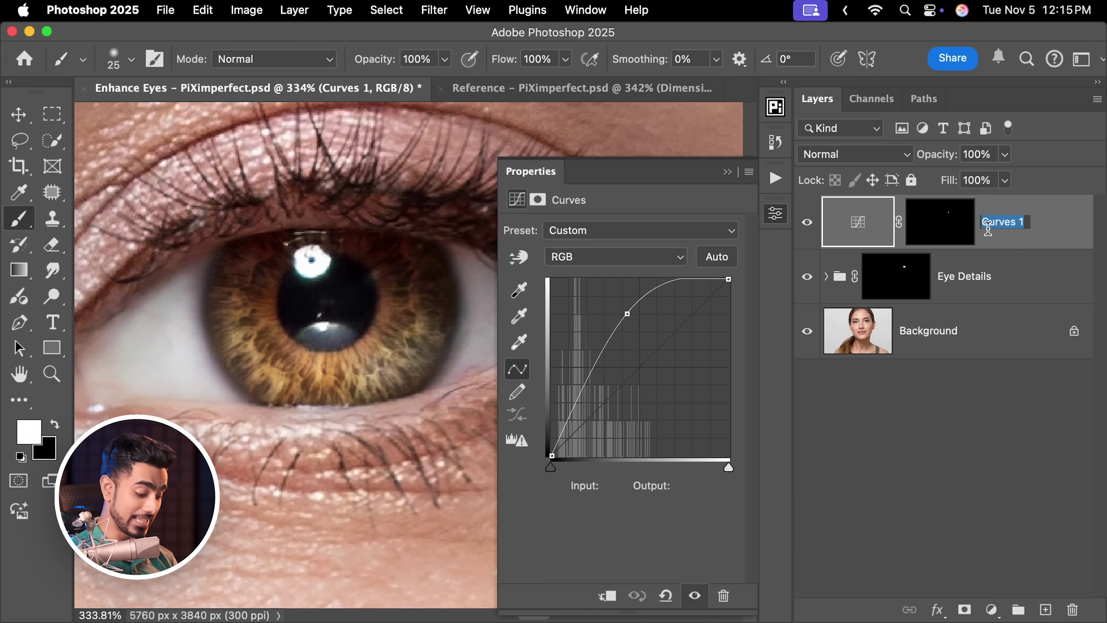
type("K")
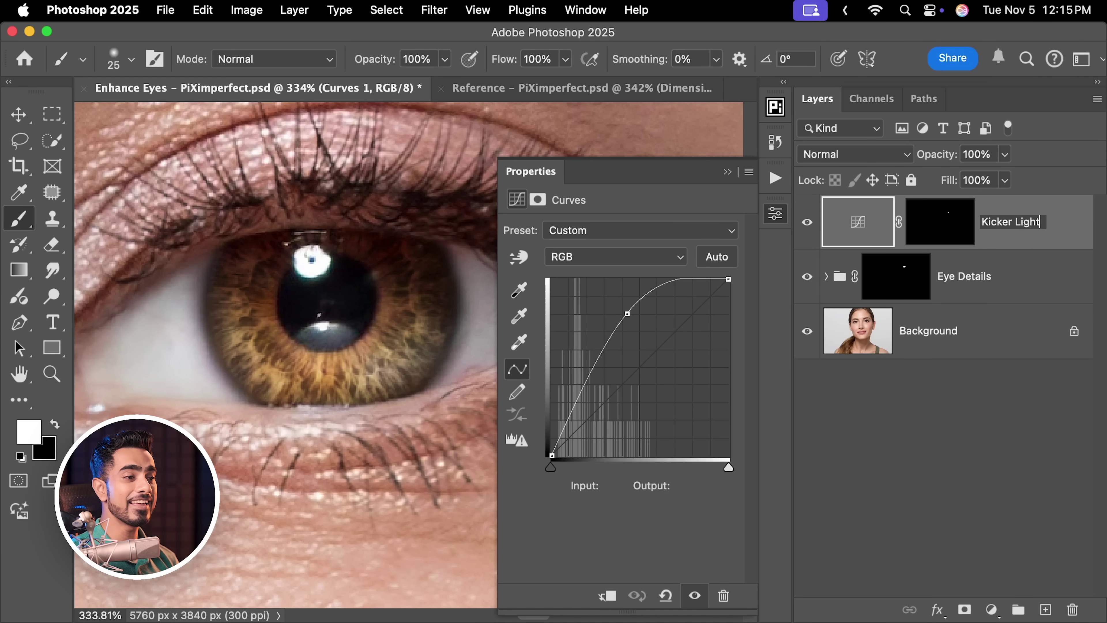
type("icker Light")
key("Return")
Add a darkening Curves layer with an inverted mask and paint white along the iris rim
left_click(992, 610)
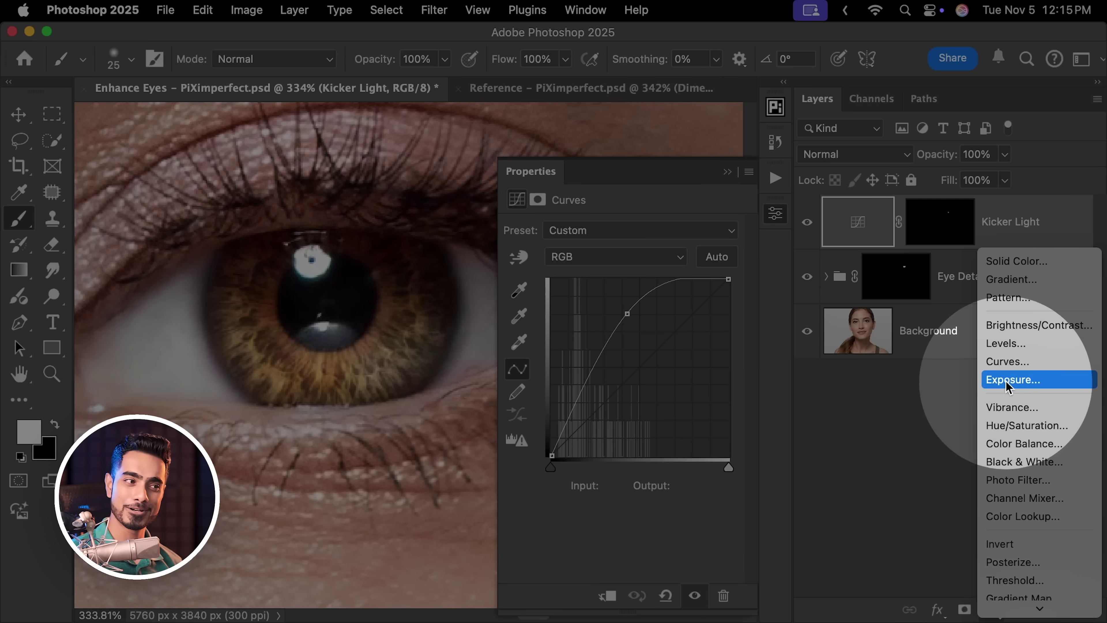
left_click(1009, 362)
key("d")
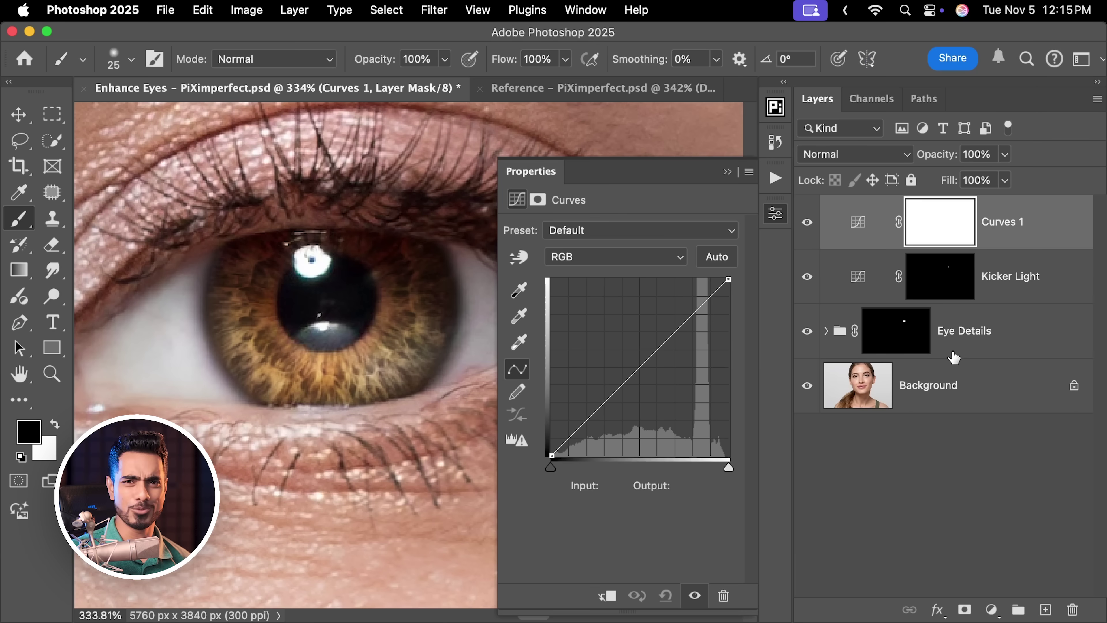
left_click_drag(639, 367, 648, 378)
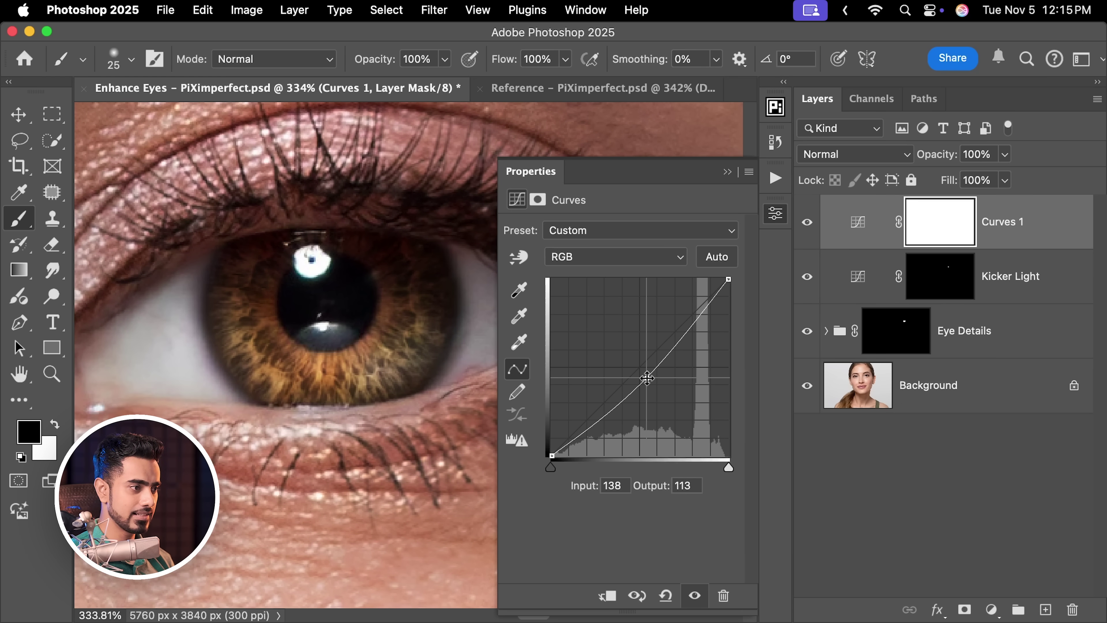
key("super+i")
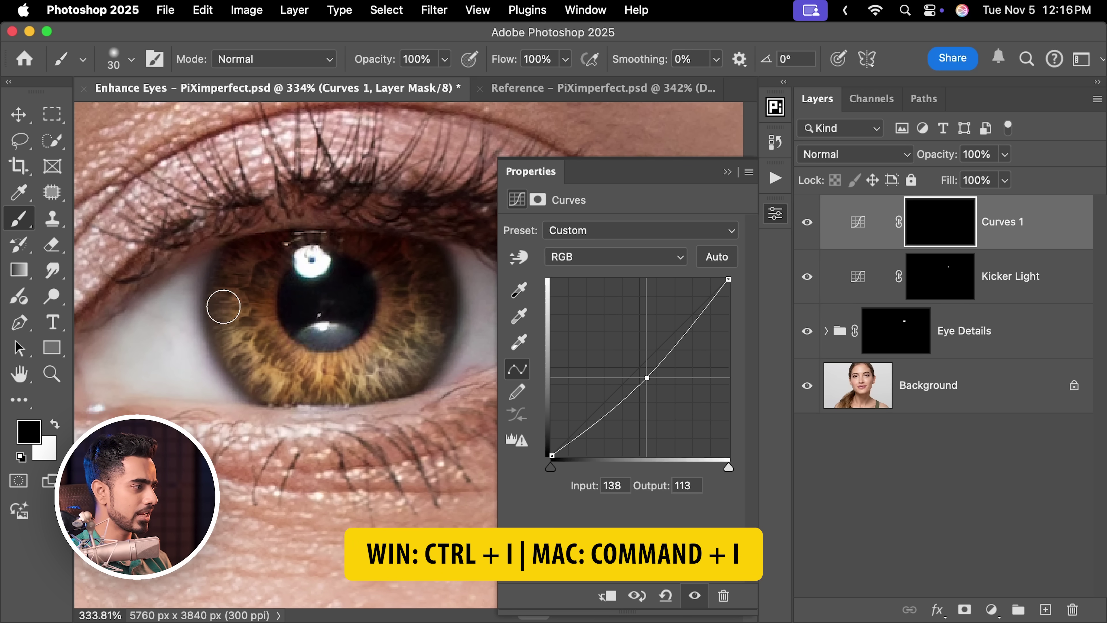
key("bracketleft")
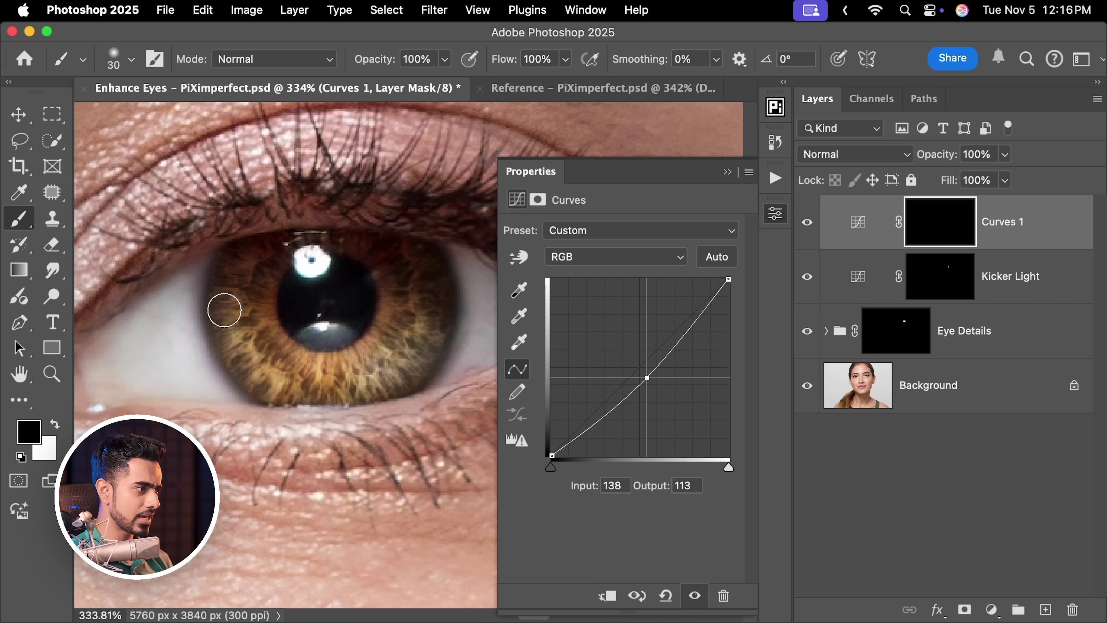
key("x")
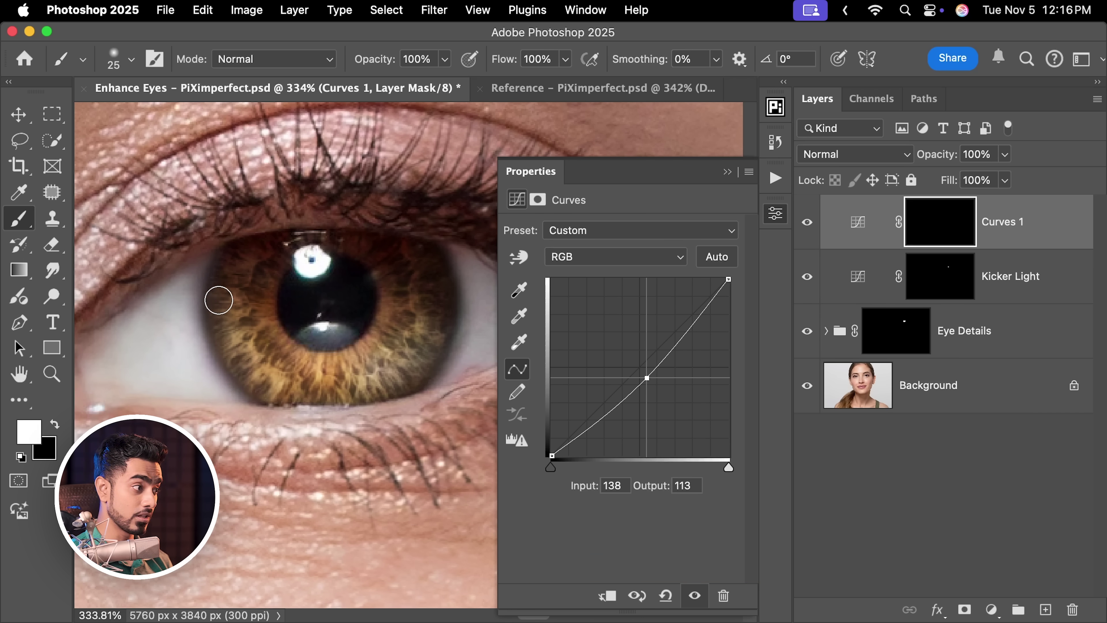
left_click_drag(222, 333, 268, 395)
key("bracketright")
left_click_drag(445, 300, 447, 347)
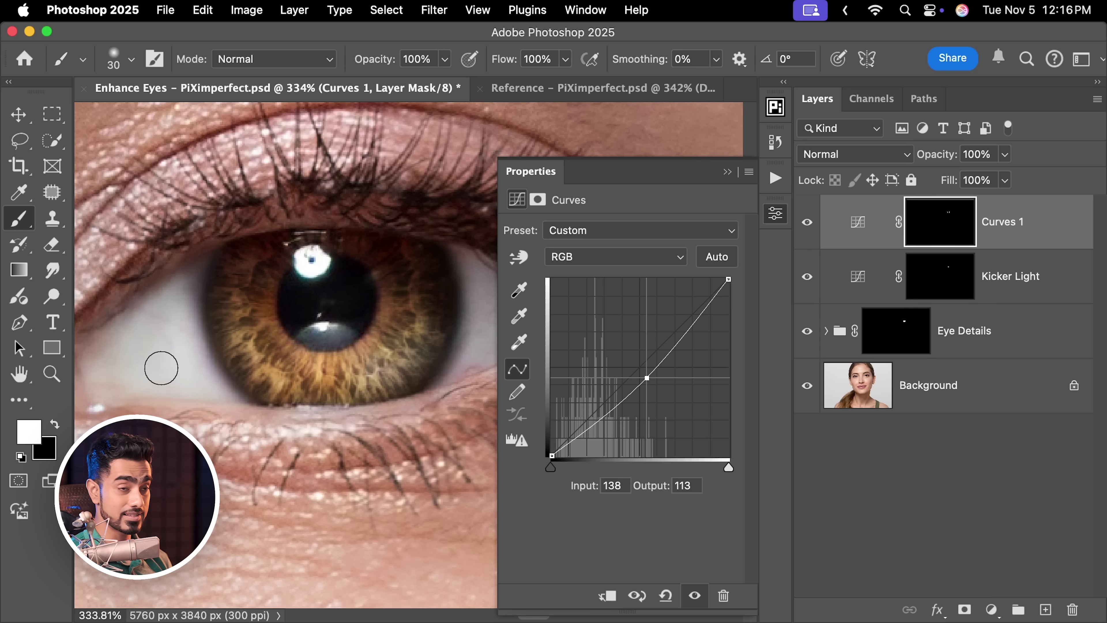
key("x")
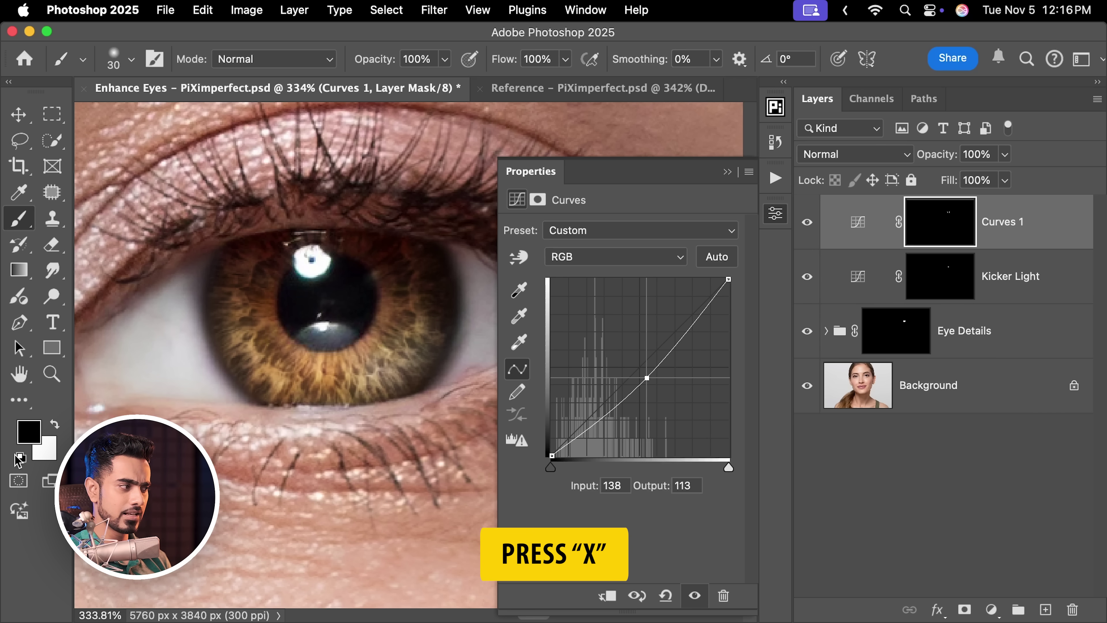
key("bracketright")
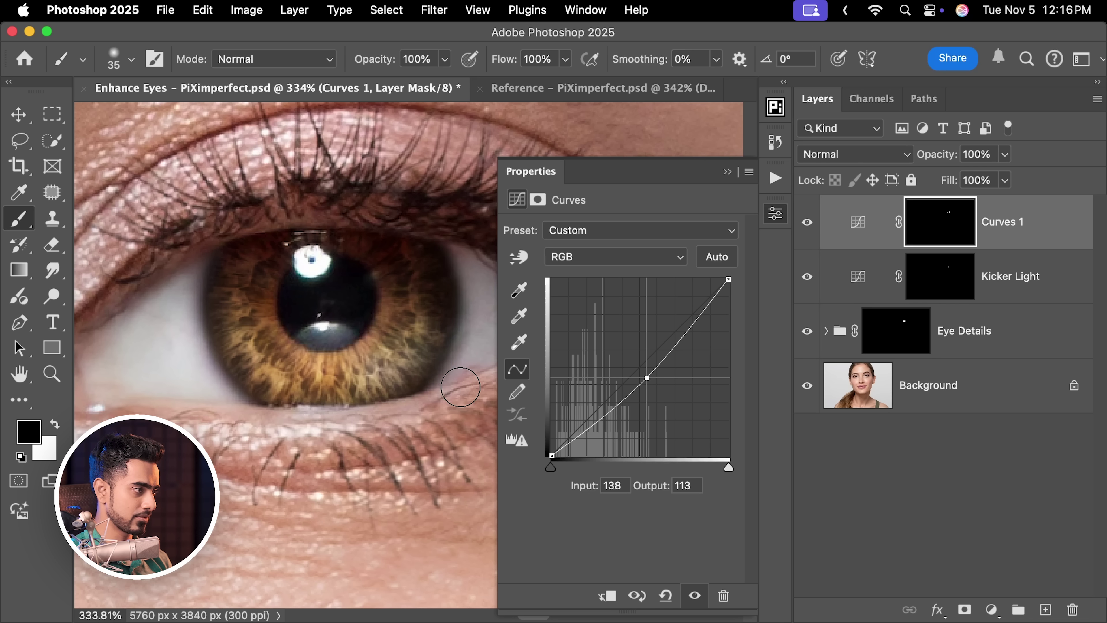
Ease the Depth curve to about Output 132 and compare against the original photo
mouse_move(647, 377)
left_mouse_down()
mouse_move(647, 364)
mouse_move(646, 374)
left_mouse_up()
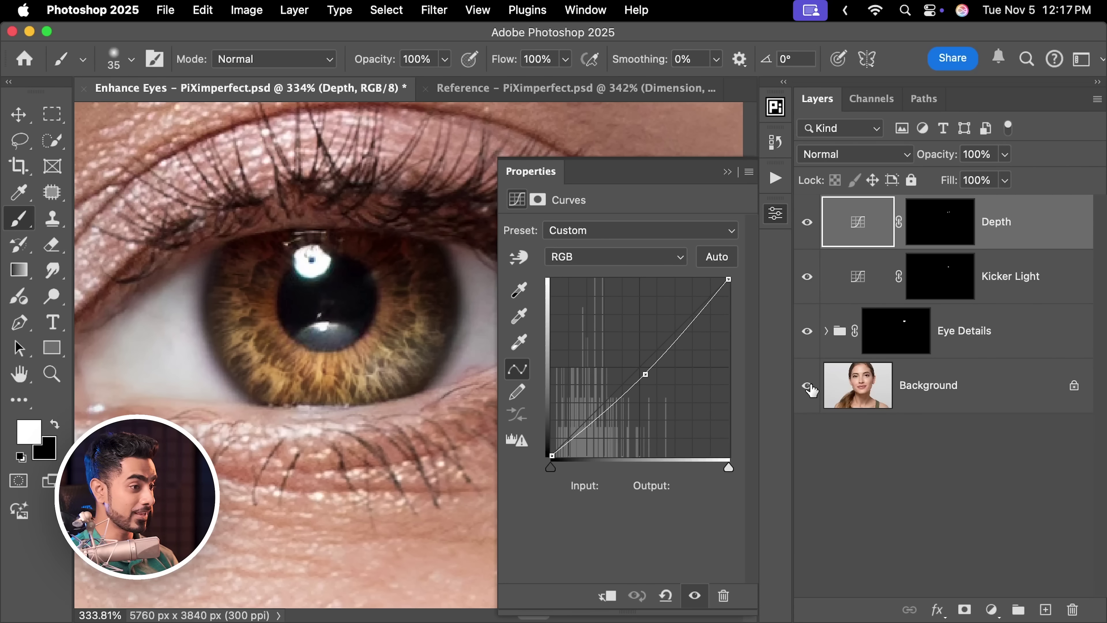
left_click(807, 387, "alt")
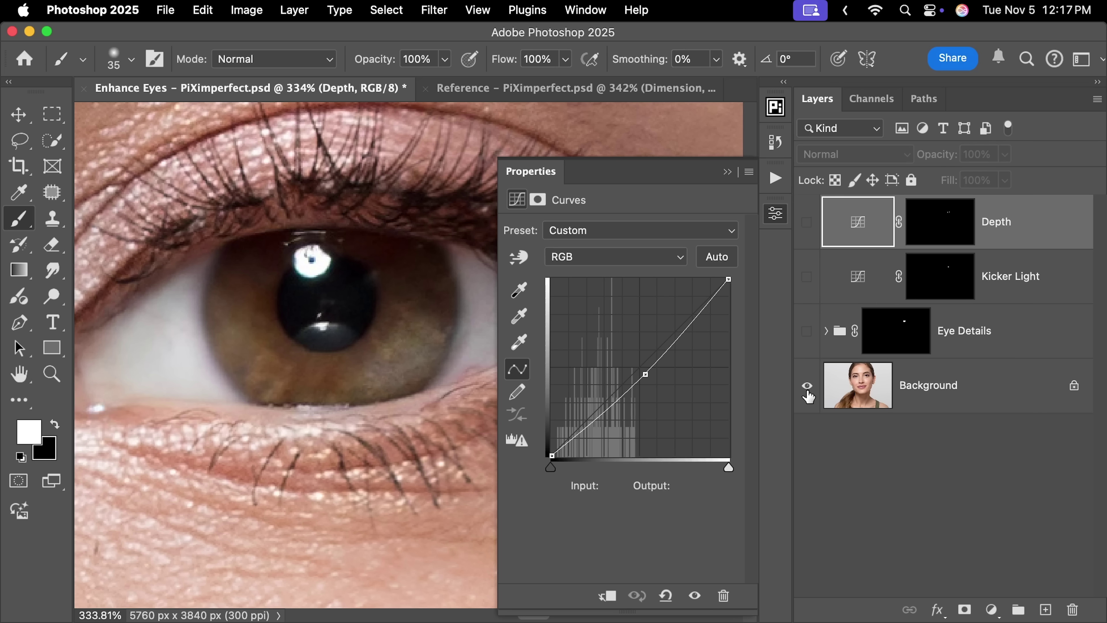
left_click(807, 388, "alt")
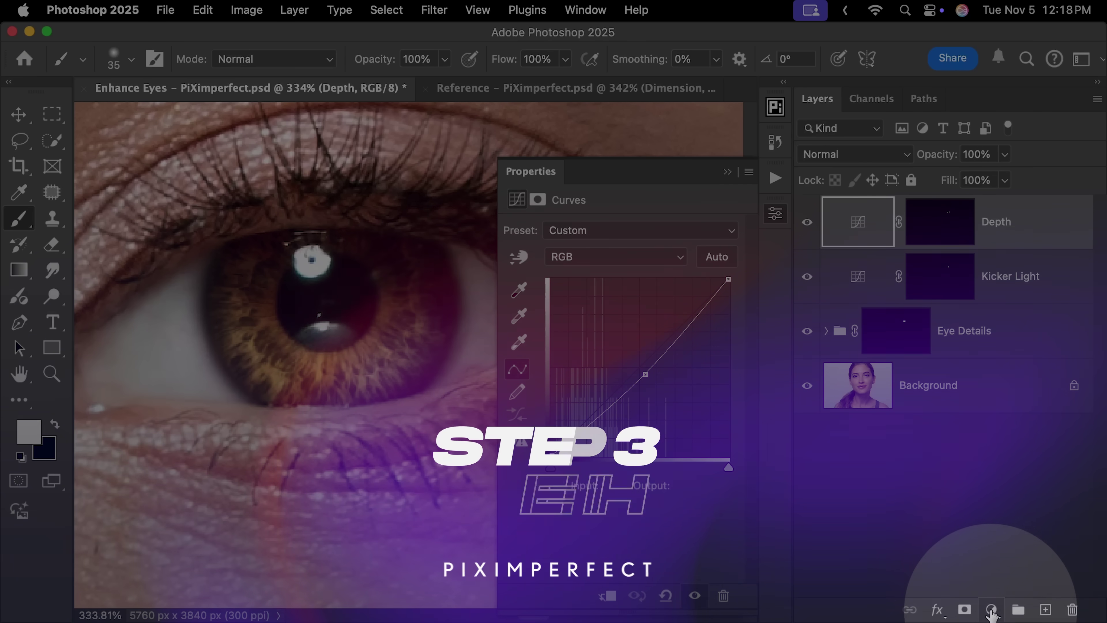
Add a Curves layer above Depth with its midpoint raised to Input 100 / Output 194
left_click(993, 609)
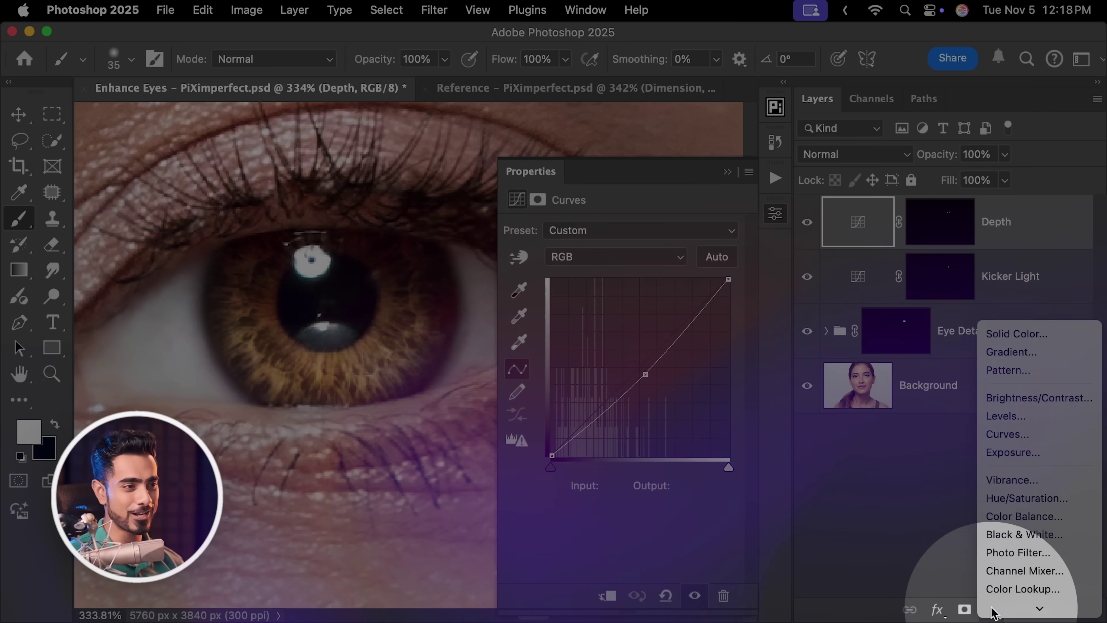
left_click(1015, 384)
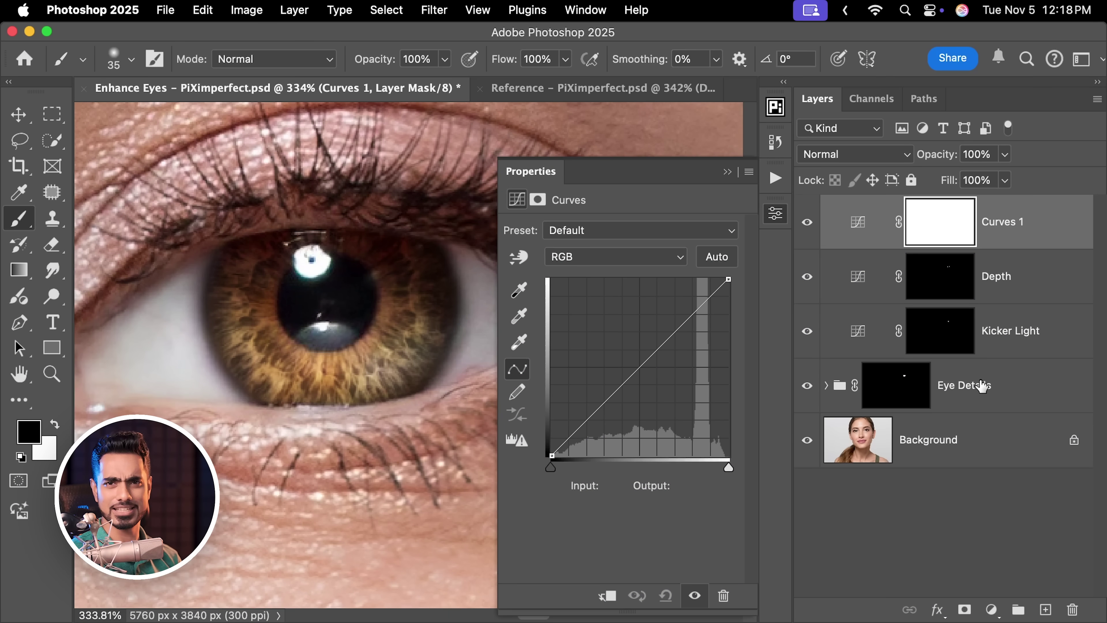
left_click_drag(639, 367, 621, 321)
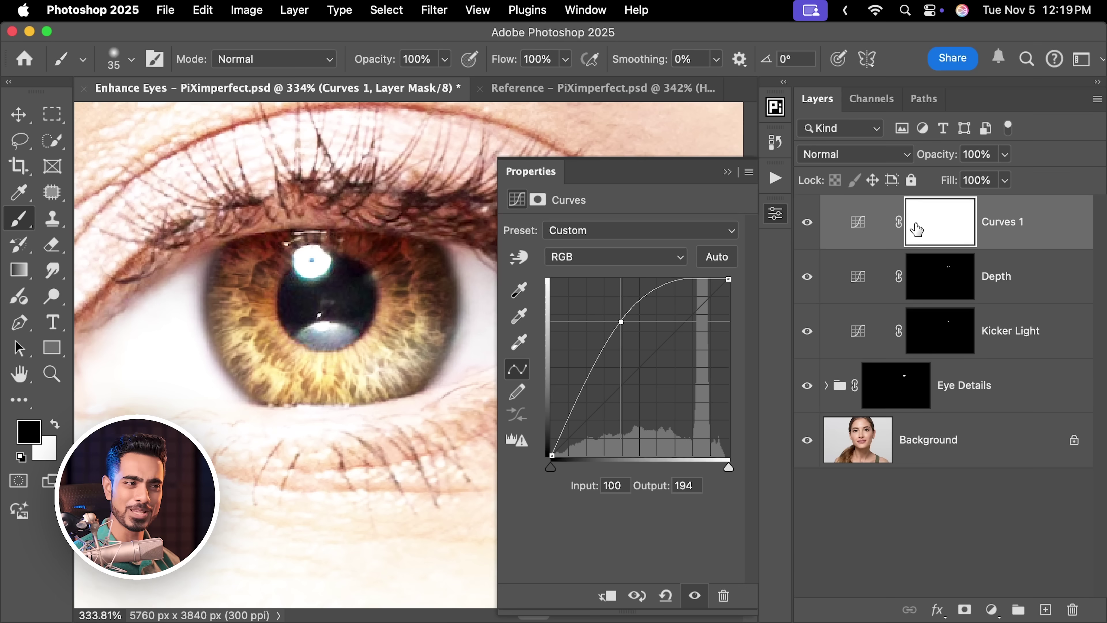
Invert the Curves 1 mask to black and paint white over the lower pupil reflection
key("super+i")
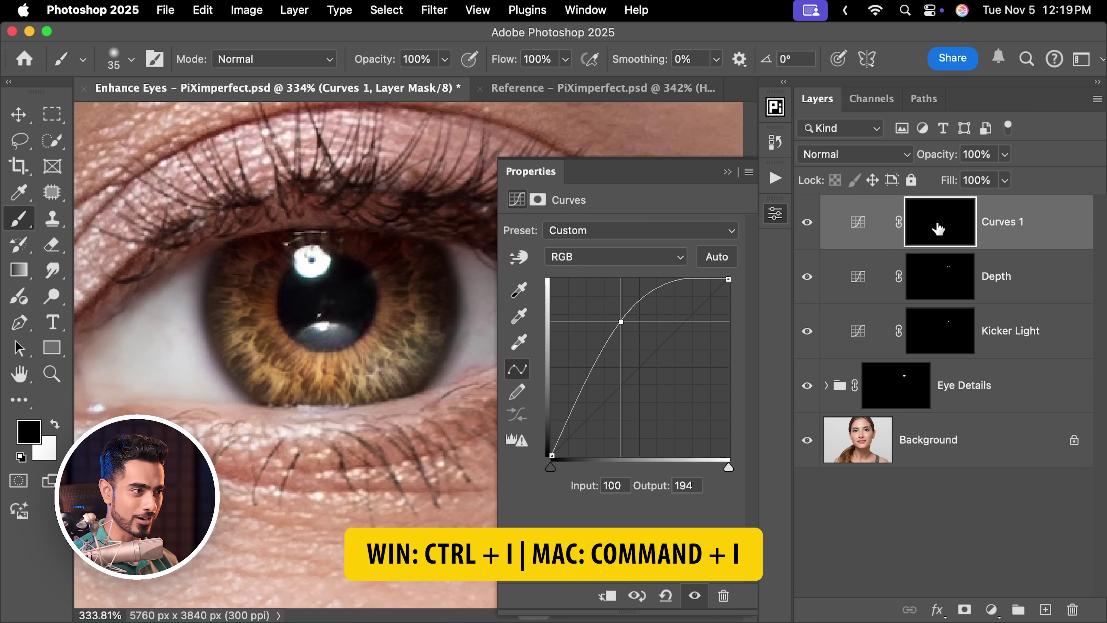
key("x")
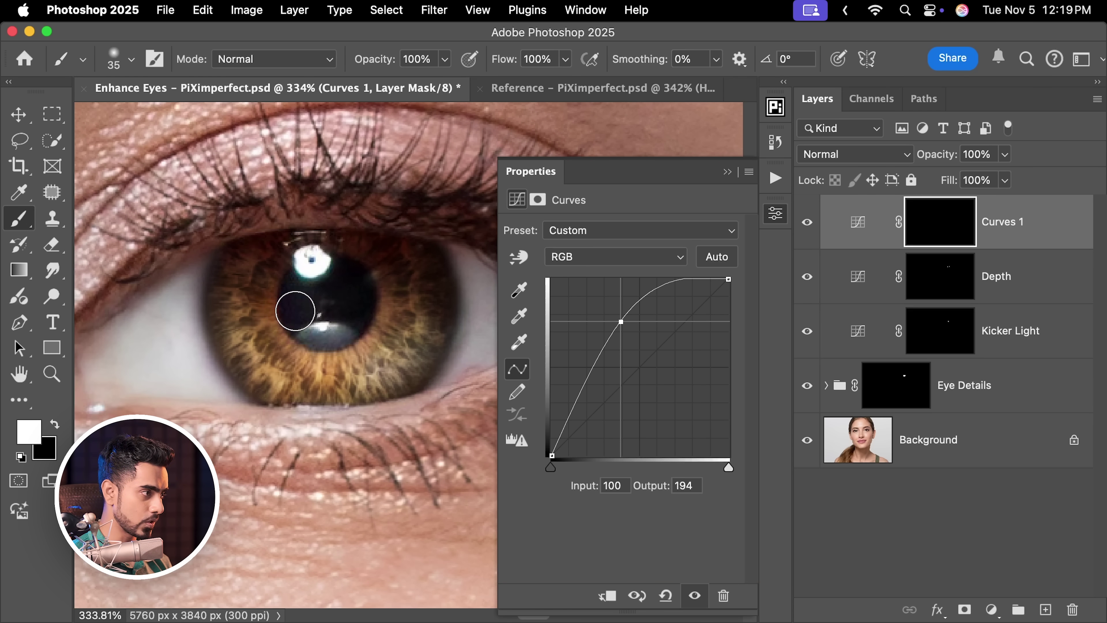
mouse_move(300, 320)
left_mouse_down()
mouse_move(330, 306)
mouse_move(300, 318)
mouse_move(334, 330)
left_mouse_up()
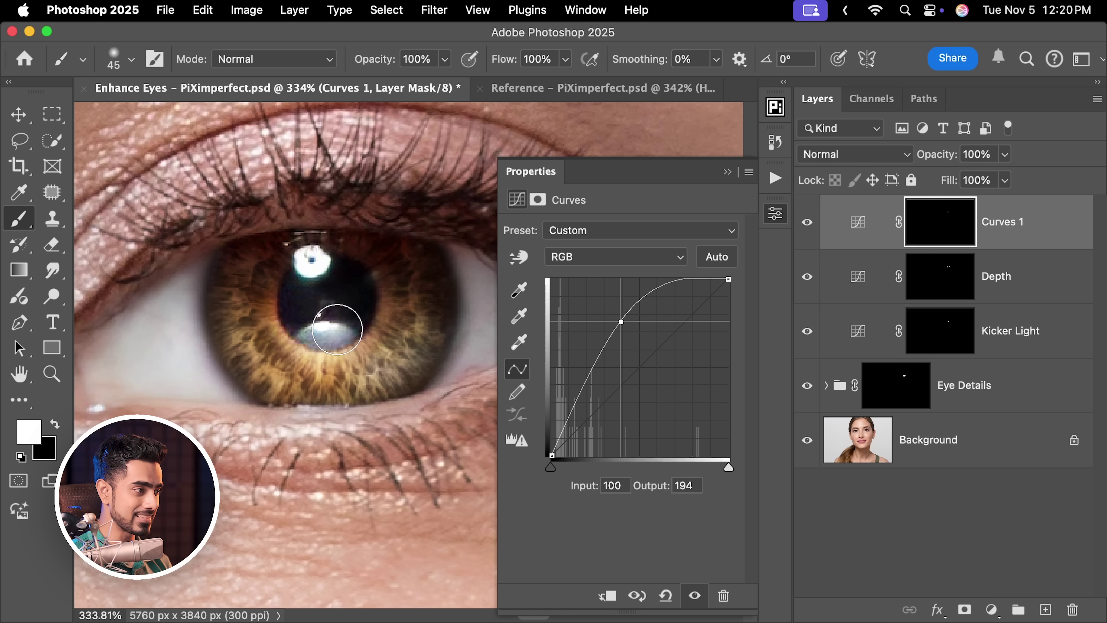
key("bracketleft")
key("bracketleft")
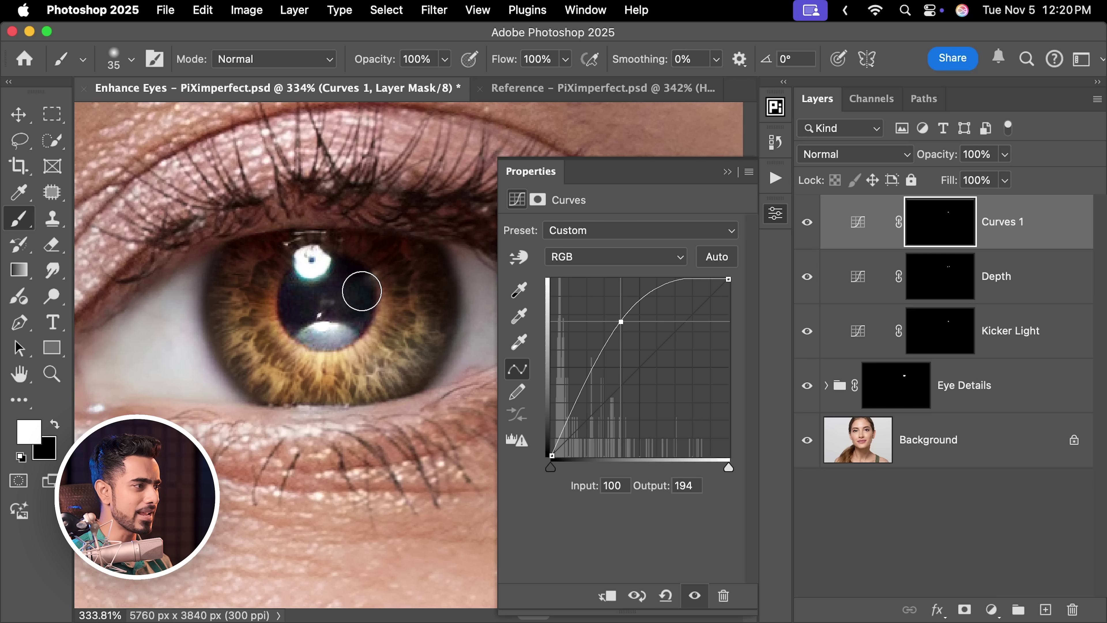
key("bracketright")
key("bracketright")
key("bracketright")
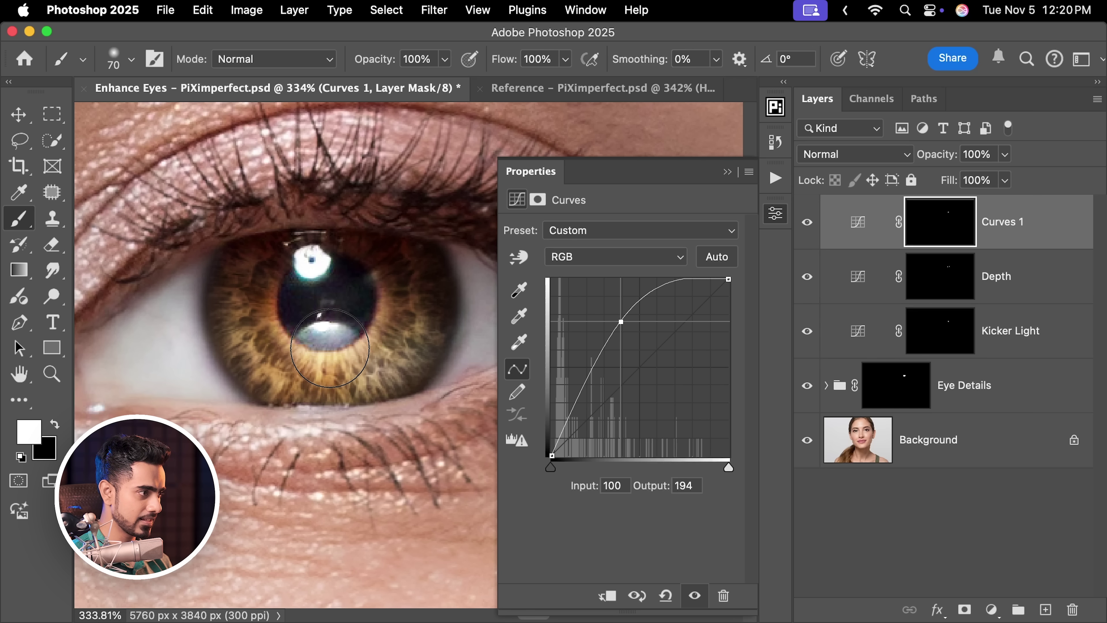
key("bracketright")
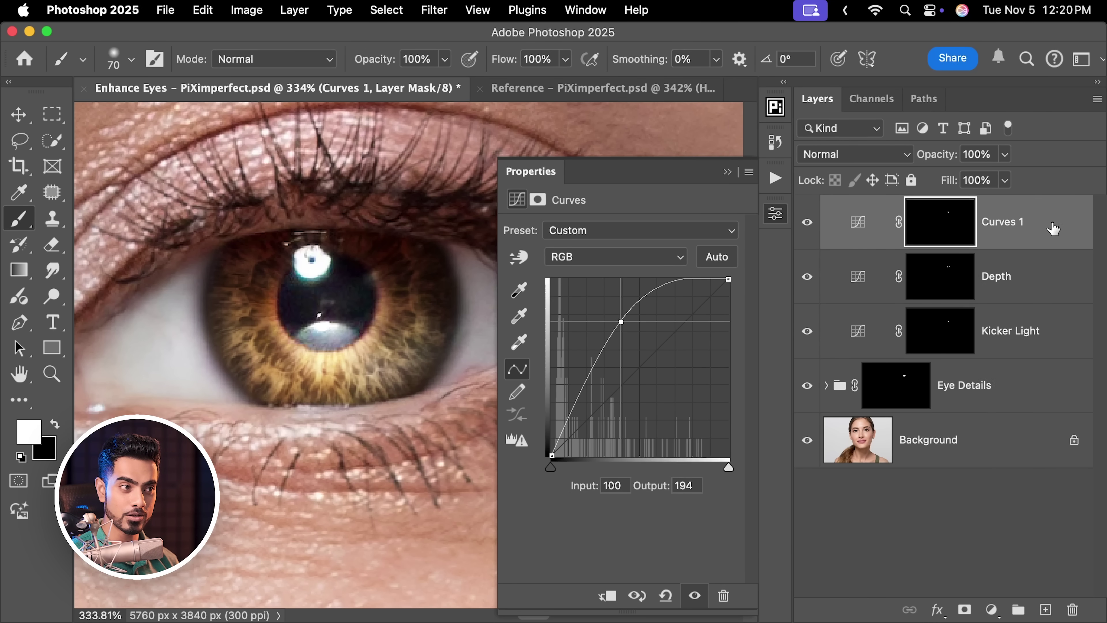
In Curves 1 Blending Options, split the Underlying Layer black slider to 0 / 132
double_click(1054, 239)
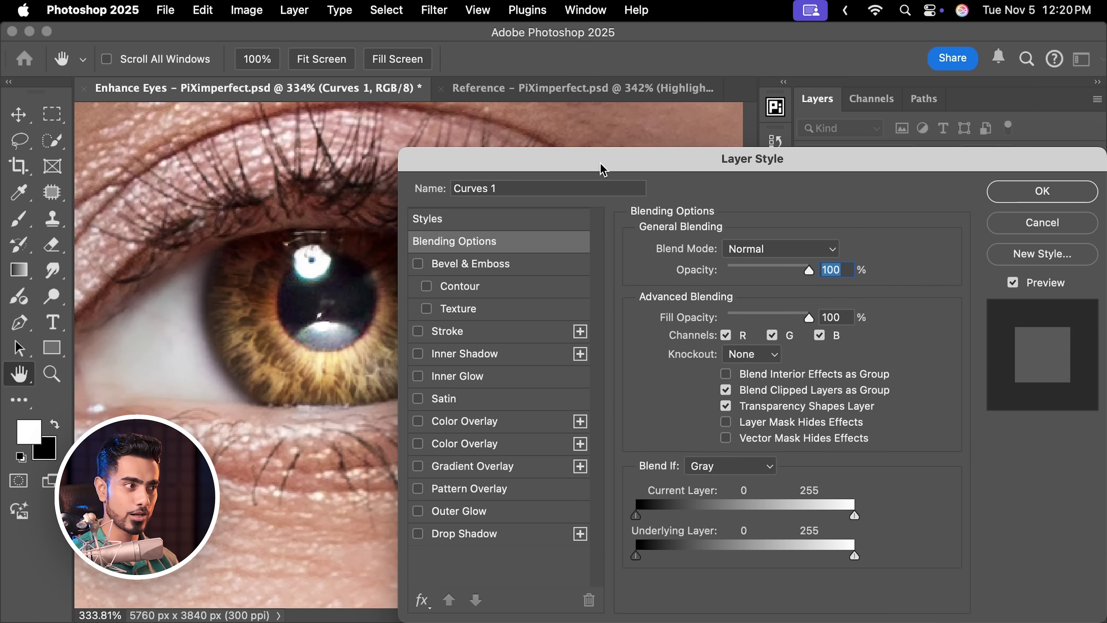
left_click_drag(599, 165, 678, 83)
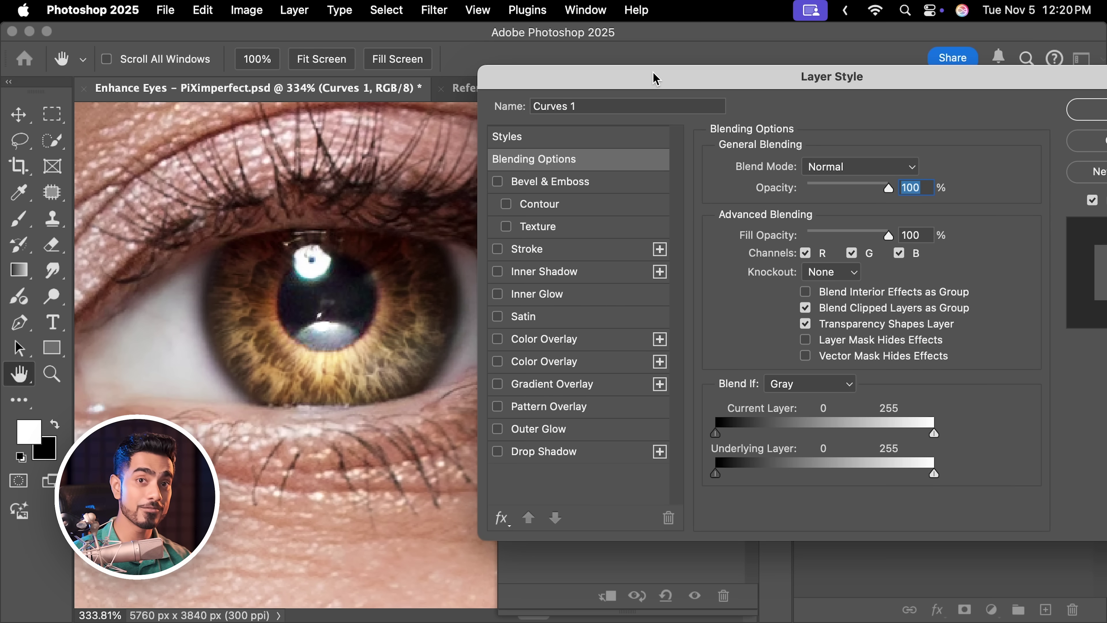
left_click_drag(824, 77, 416, 102)
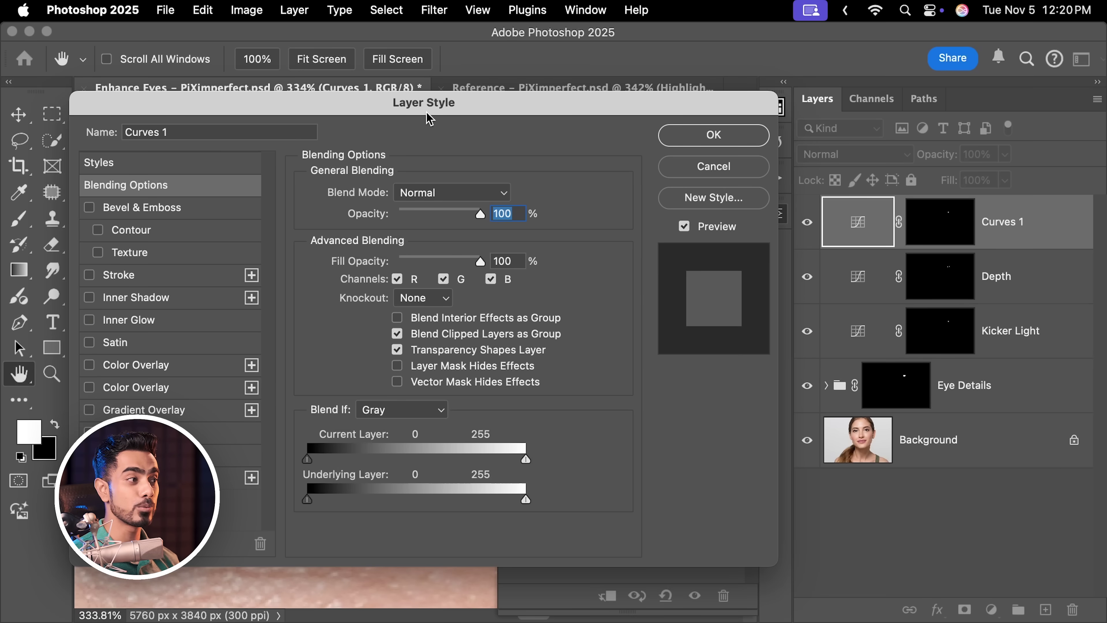
left_click_drag(428, 114, 822, 100)
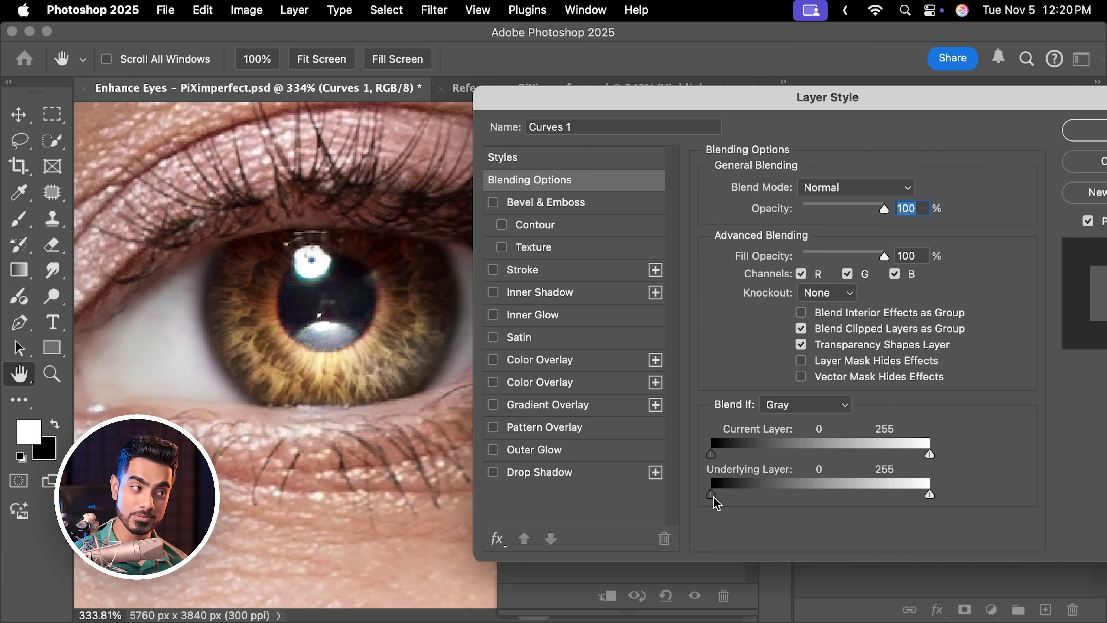
mouse_move(714, 497)
left_mouse_down()
mouse_move(779, 497)
mouse_move(724, 497)
left_mouse_up()
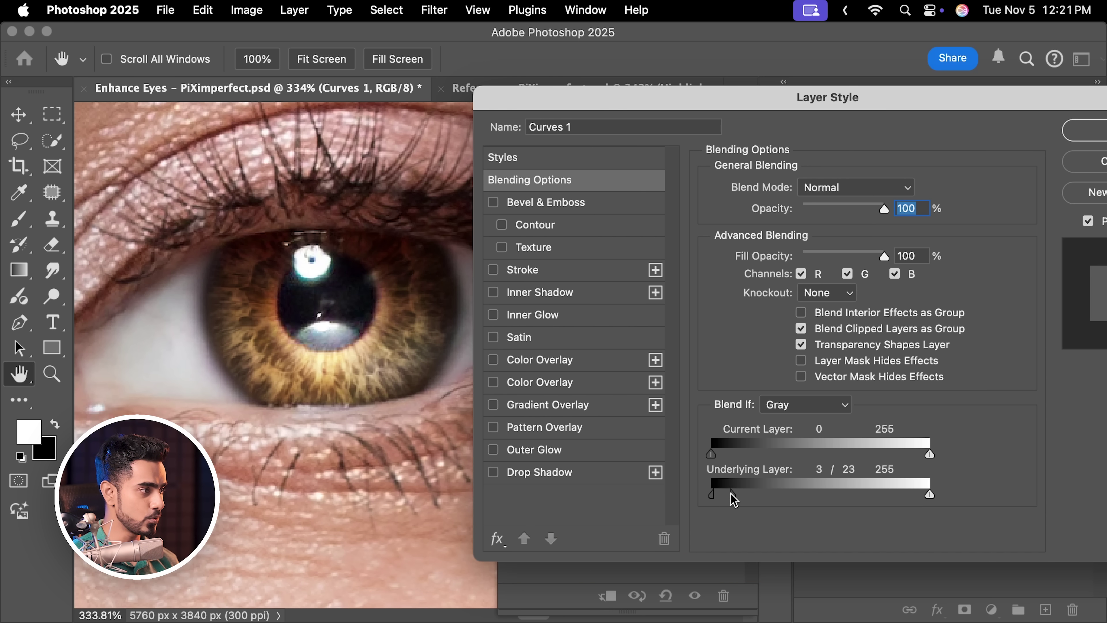
left_click_drag(757, 498, 823, 493)
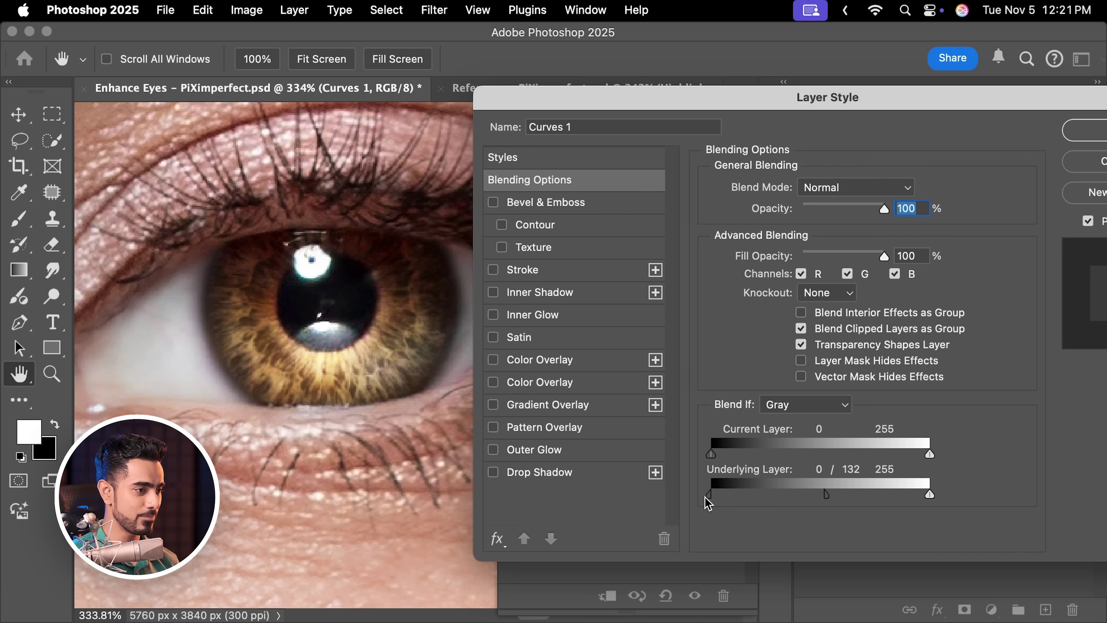
left_click_drag(945, 106, 798, 102)
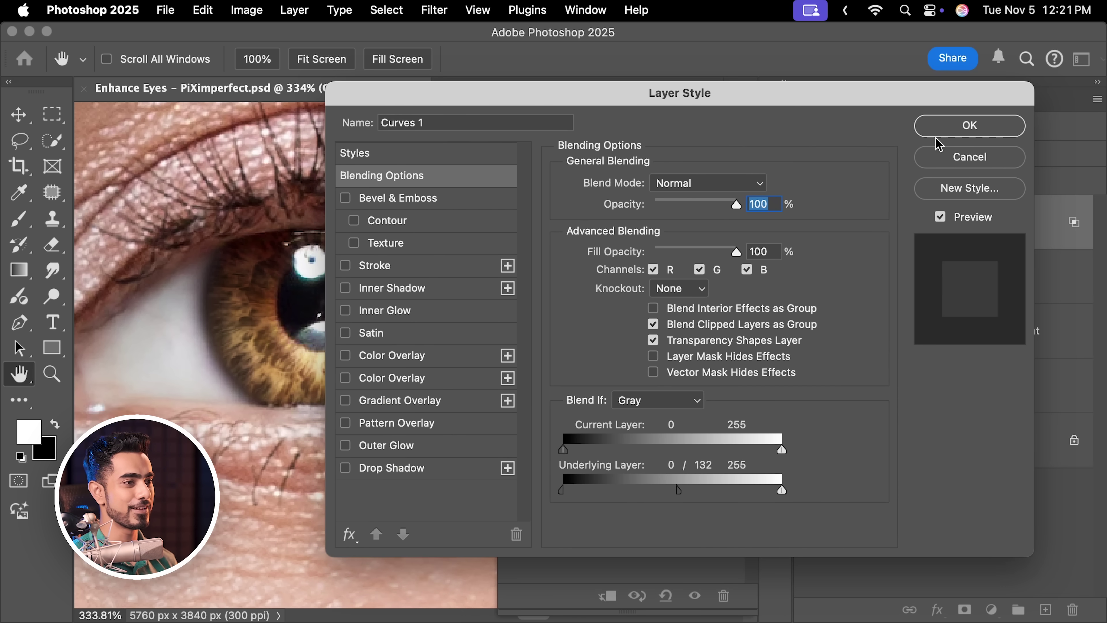
left_click(950, 136)
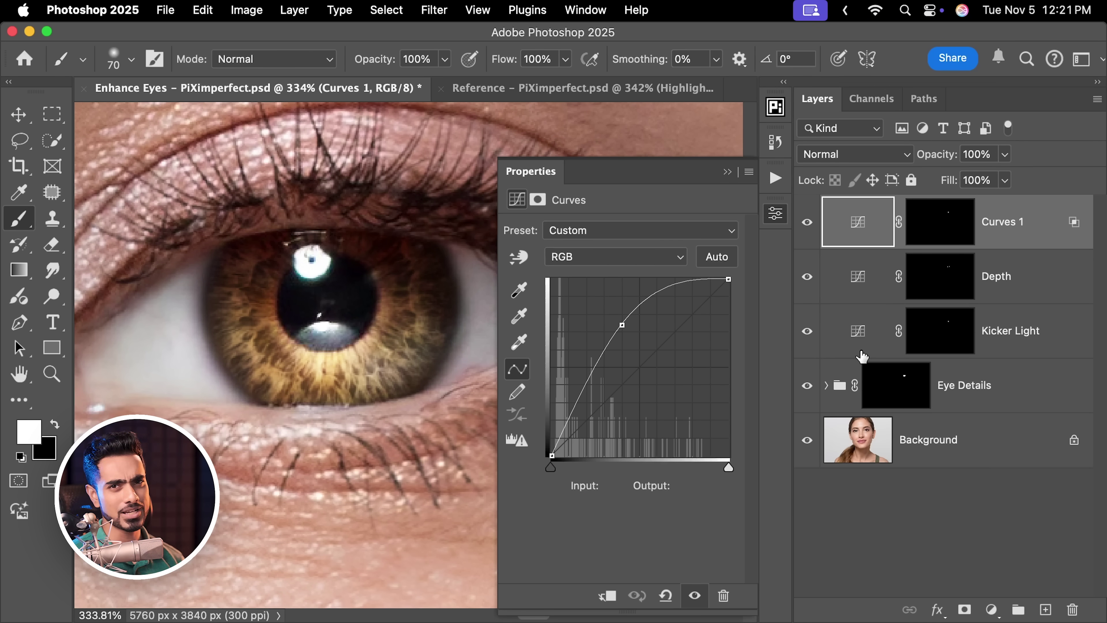
Rename the Curves 1 layer to 'Highlights'
double_click(1009, 227)
type("Highlight")
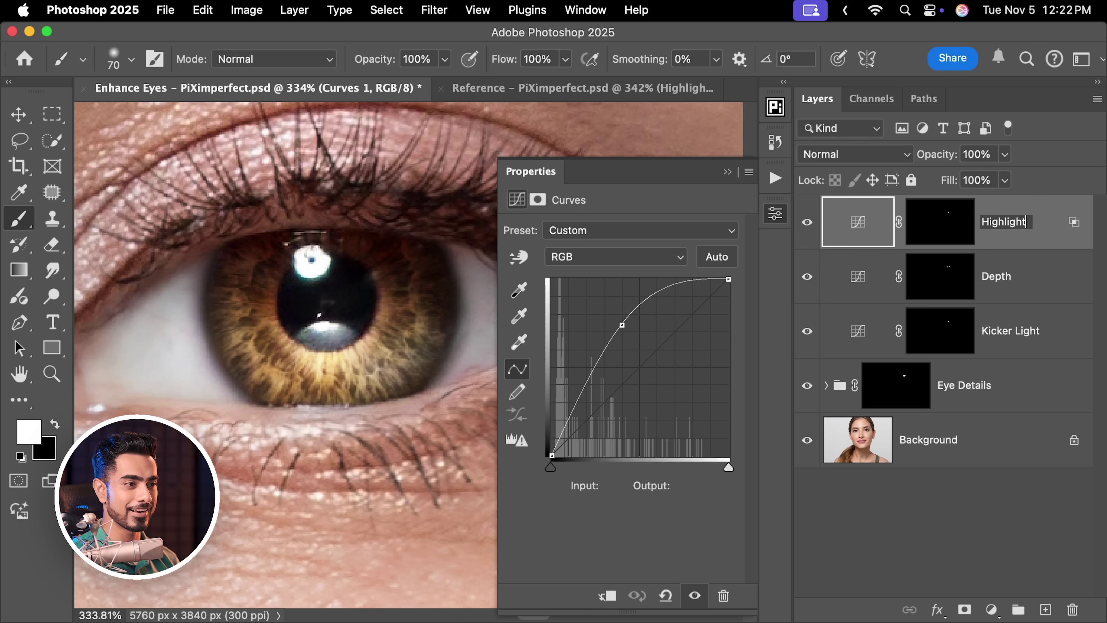
type("s")
key("Return")
scroll(393, 349, "left", 5)
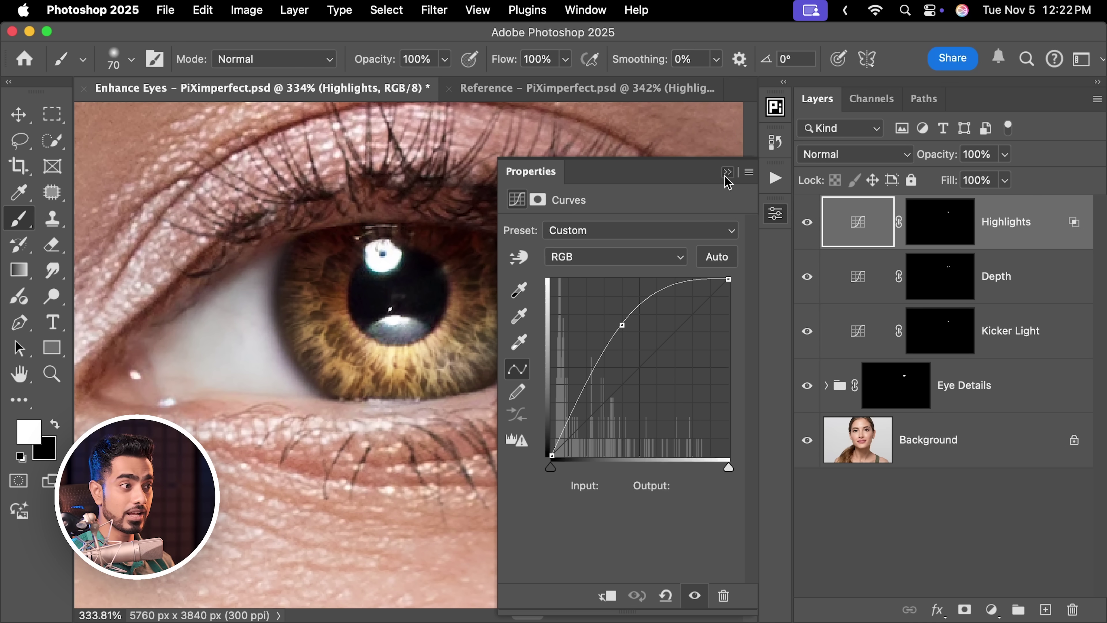
Collapse the curve properties and compare the original eye against the enhanced one
left_click(727, 174)
left_click(807, 441, "alt")
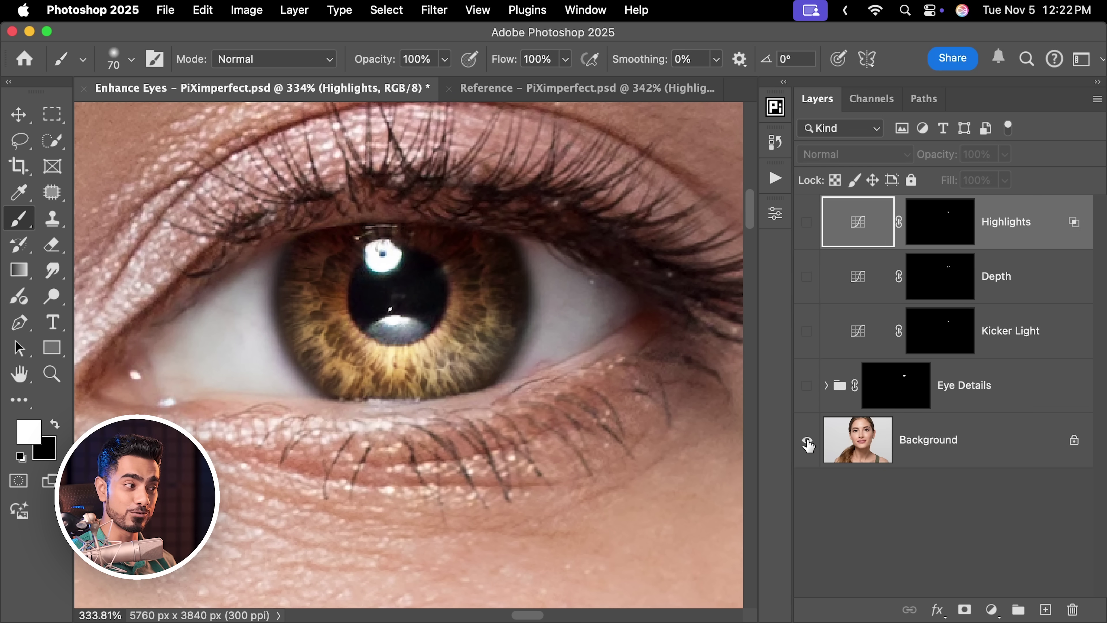
left_click(806, 441, "alt")
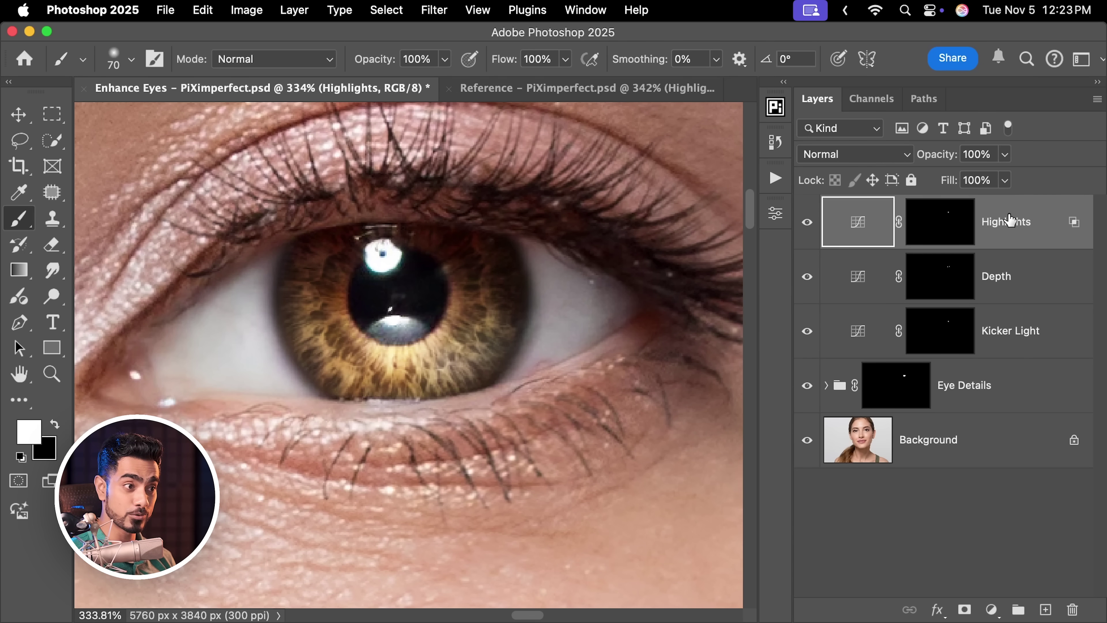
Group the four eye layers, Highlights through Eye Details, into Group 1
left_click(1007, 384, "shift")
left_click_drag(1003, 388, 964, 296)
key("super+g")
scroll(537, 322, "down", 10)
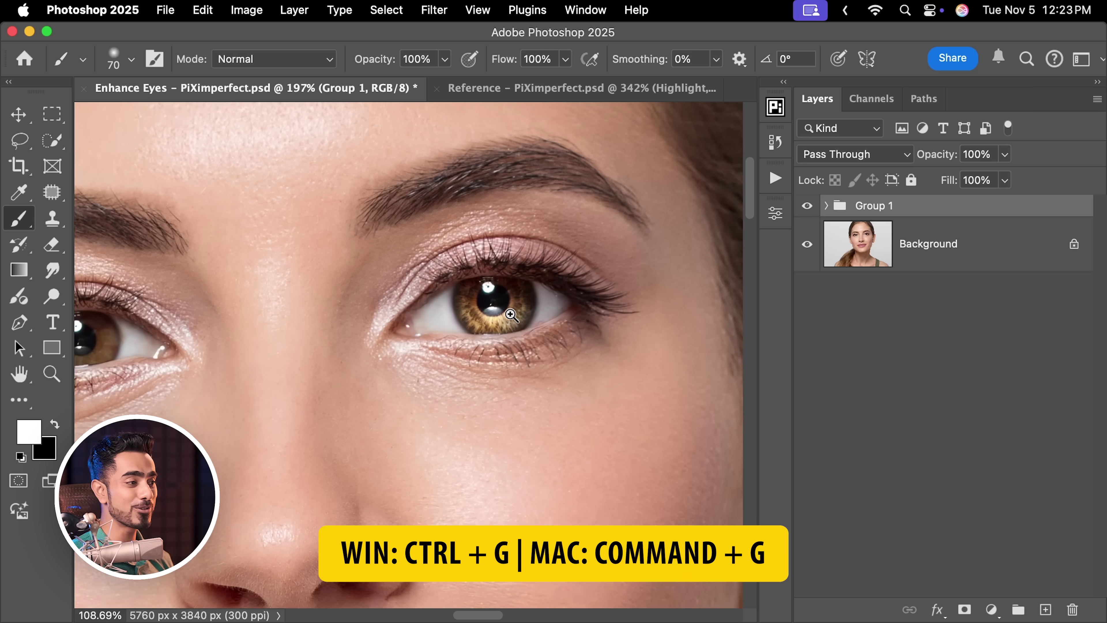
left_click_drag(537, 323, 503, 325)
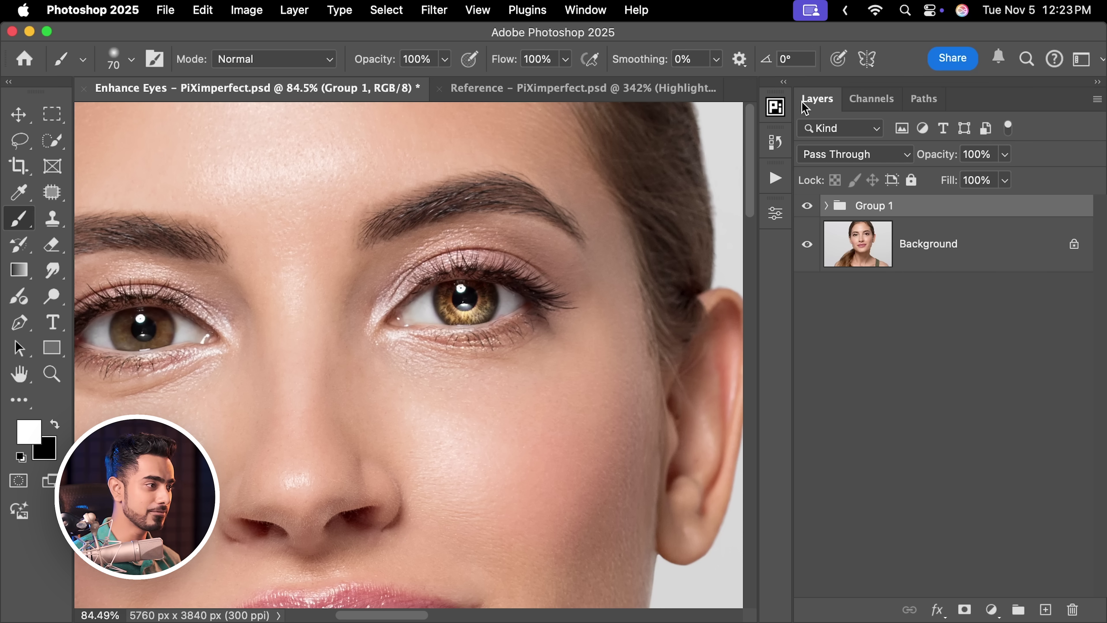
Set Group 1 opacity to 66% and bring the other eye into view
left_click_drag(942, 161, 931, 162)
left_click(991, 153)
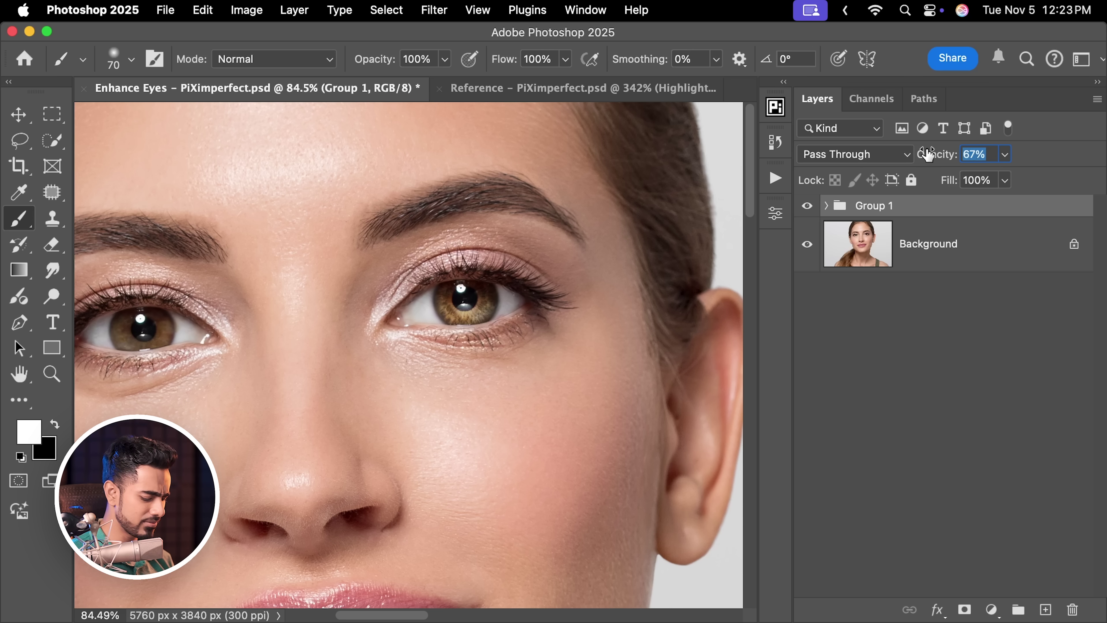
type("66")
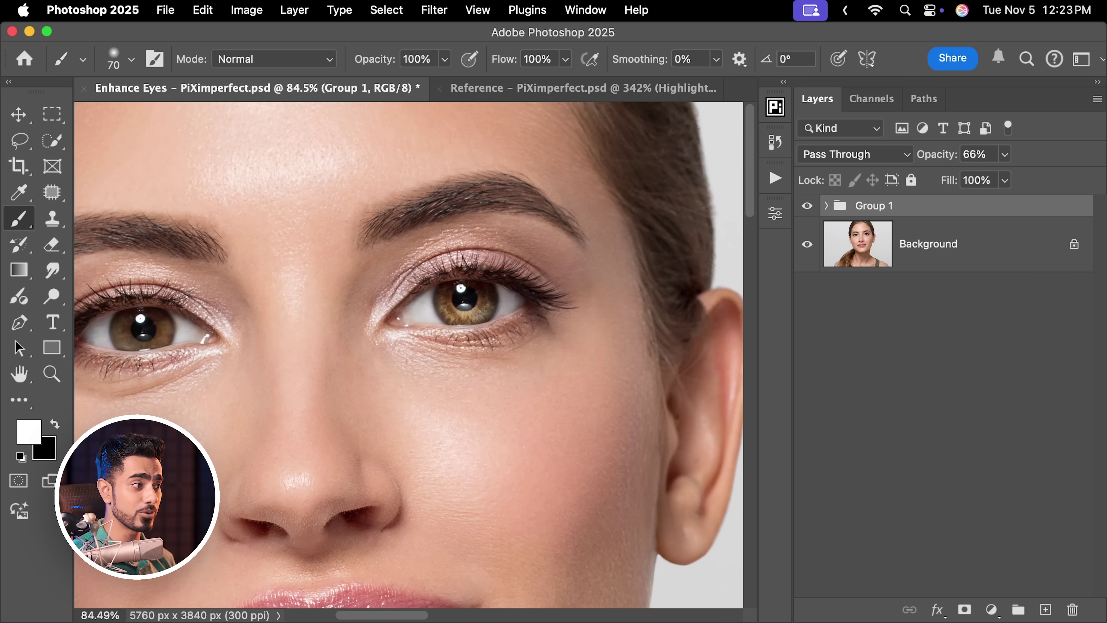
left_click_drag(487, 313, 536, 341)
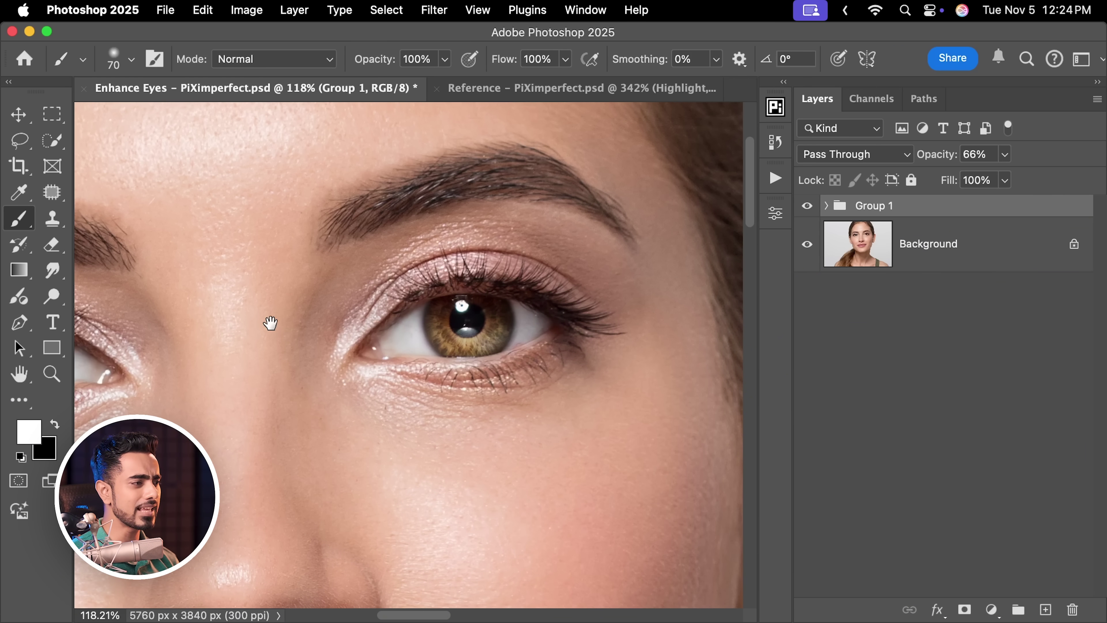
left_click_drag(270, 323, 287, 289)
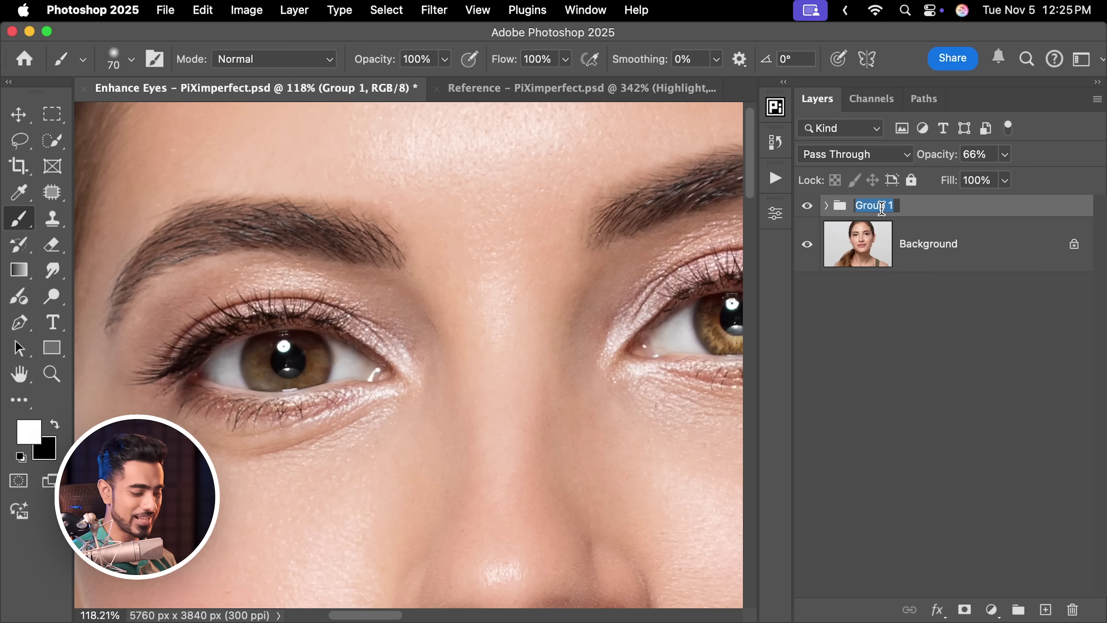
Rename Group 1 to 'Right Eye' and duplicate it
type("R")
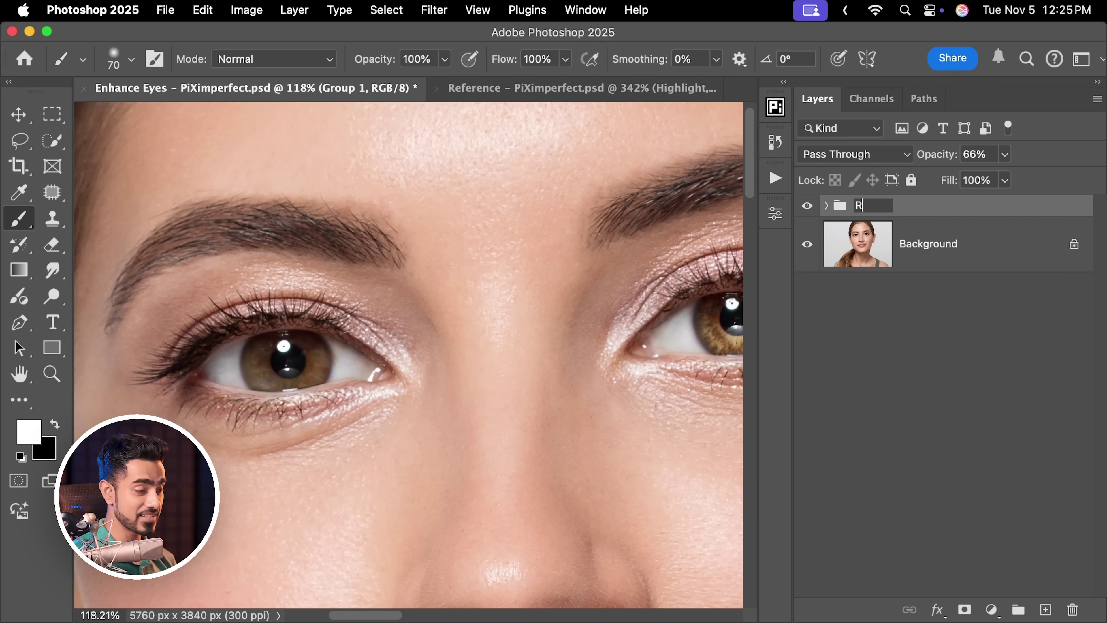
type("ight Eye")
key("Return")
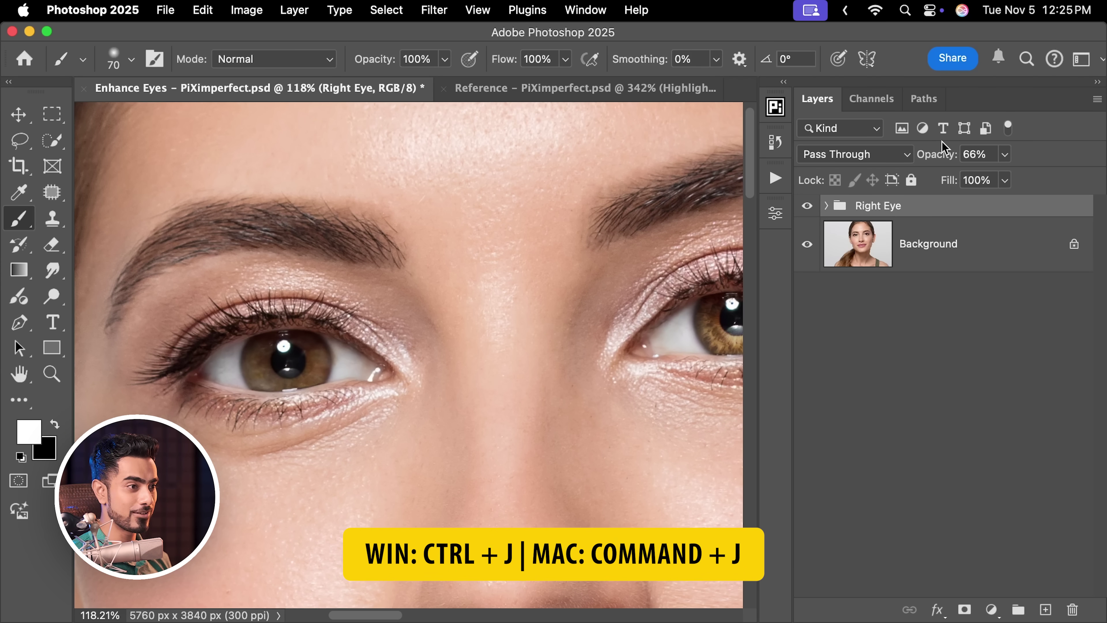
key("super+j")
Move the duplicated Right Eye copy group onto the other eye
left_click_drag(462, 276, 339, 282)
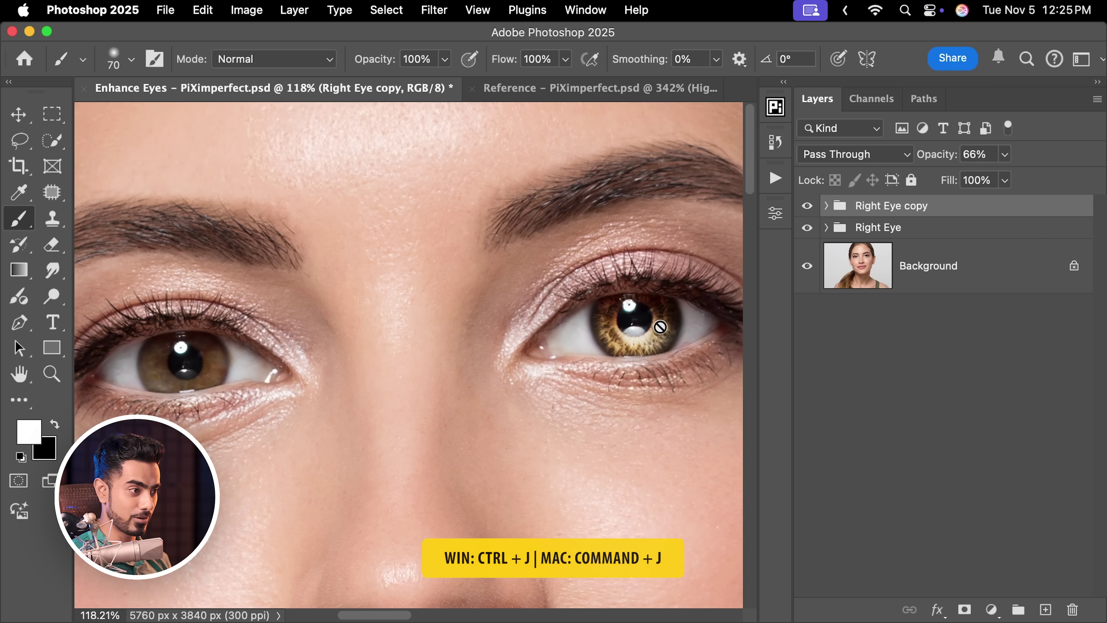
left_click(20, 118)
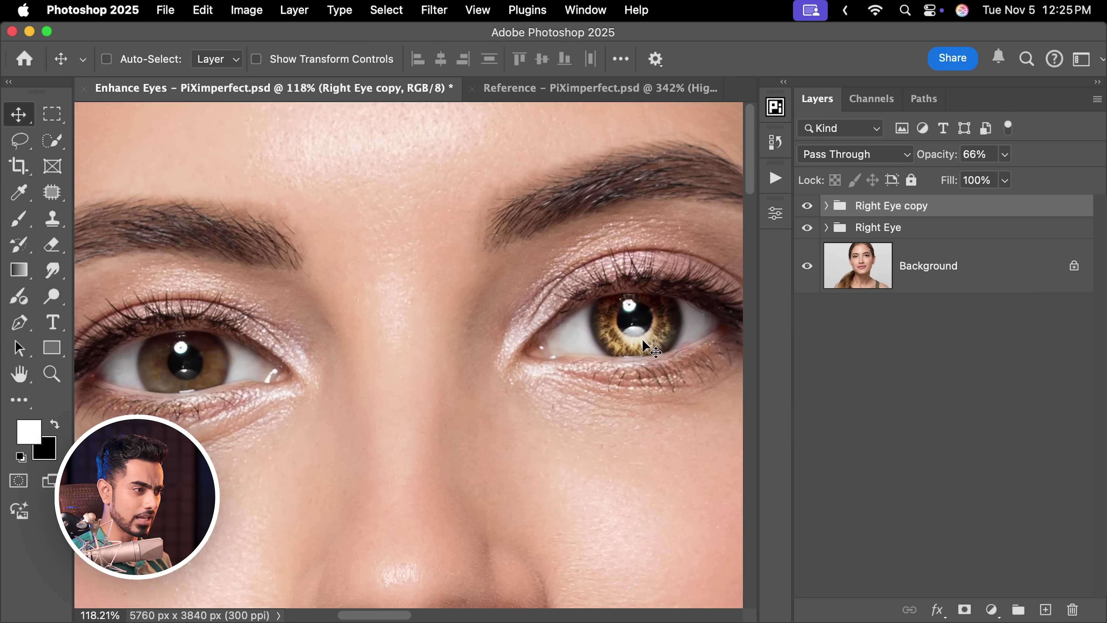
left_click_drag(635, 339, 253, 371)
scroll(205, 362, "up", 3)
scroll(253, 371, "up", 3)
Free-transform the duplicate, nudging it down to sit over the iris
key("super+t")
key("Down")
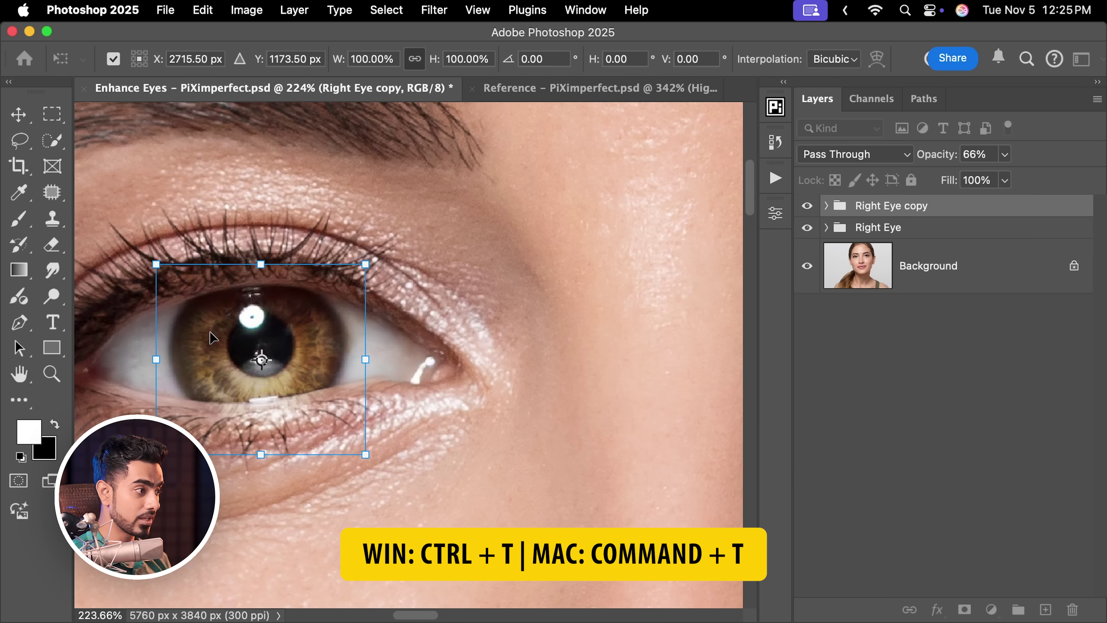
key("shift+Down")
left_click_drag(212, 337, 210, 322)
scroll(209, 321, "up", 3)
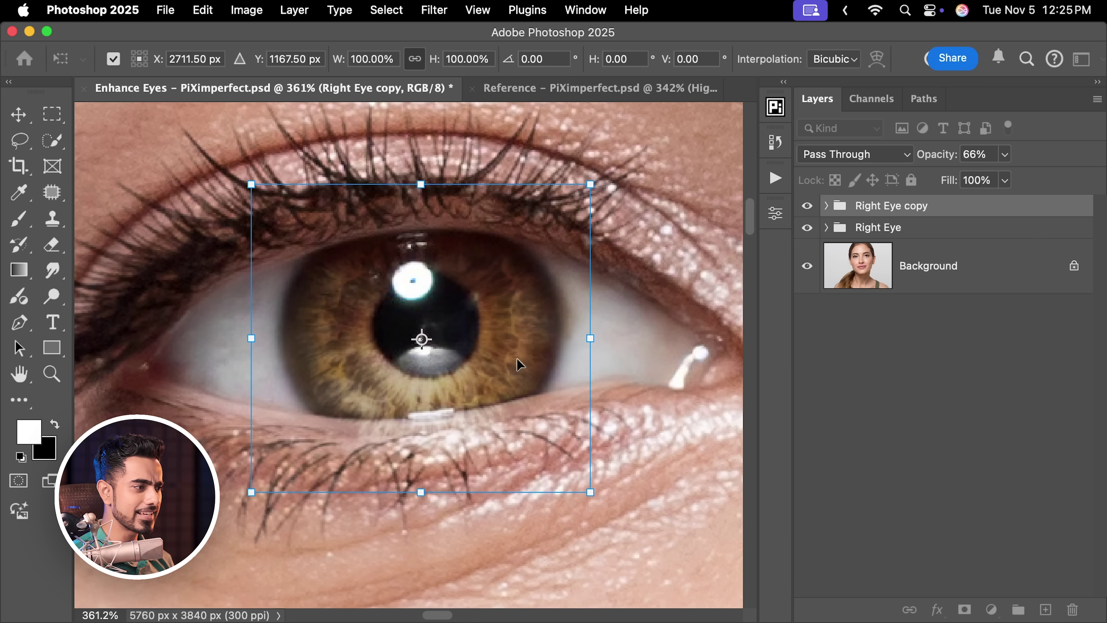
key("Return")
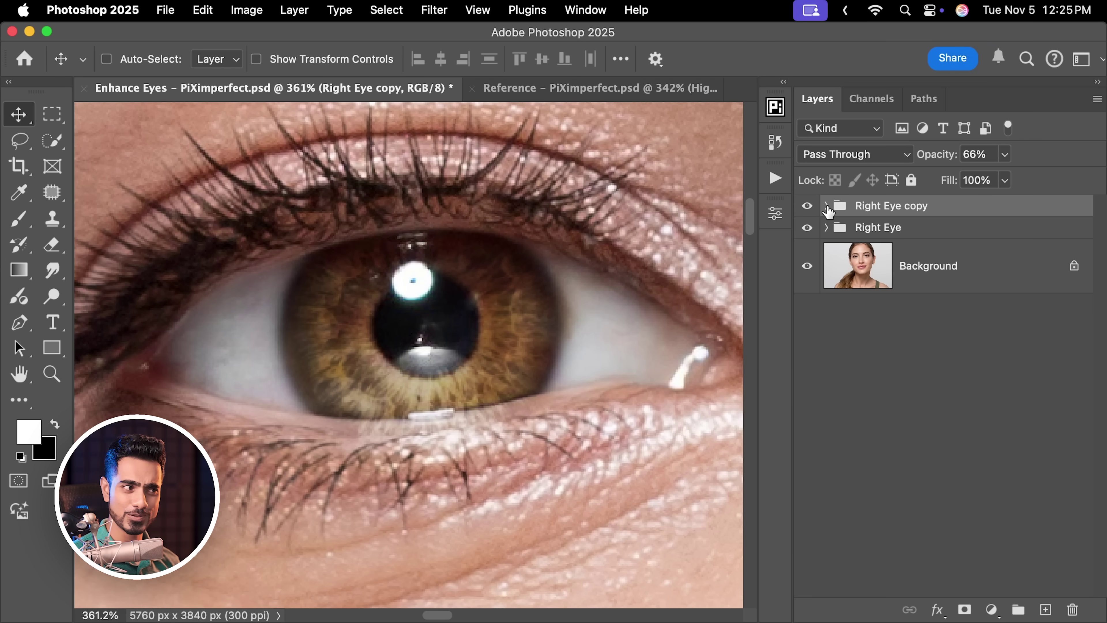
Target the Eye Details mask in Right Eye copy with a small black Brush
left_click(826, 206)
left_click(933, 397)
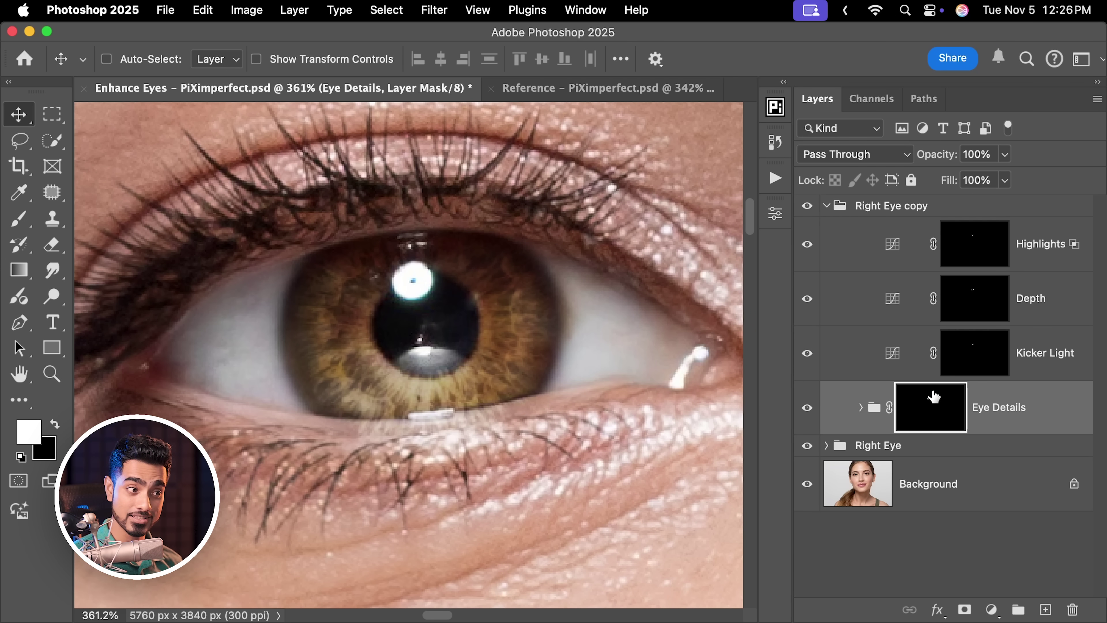
left_click(18, 218)
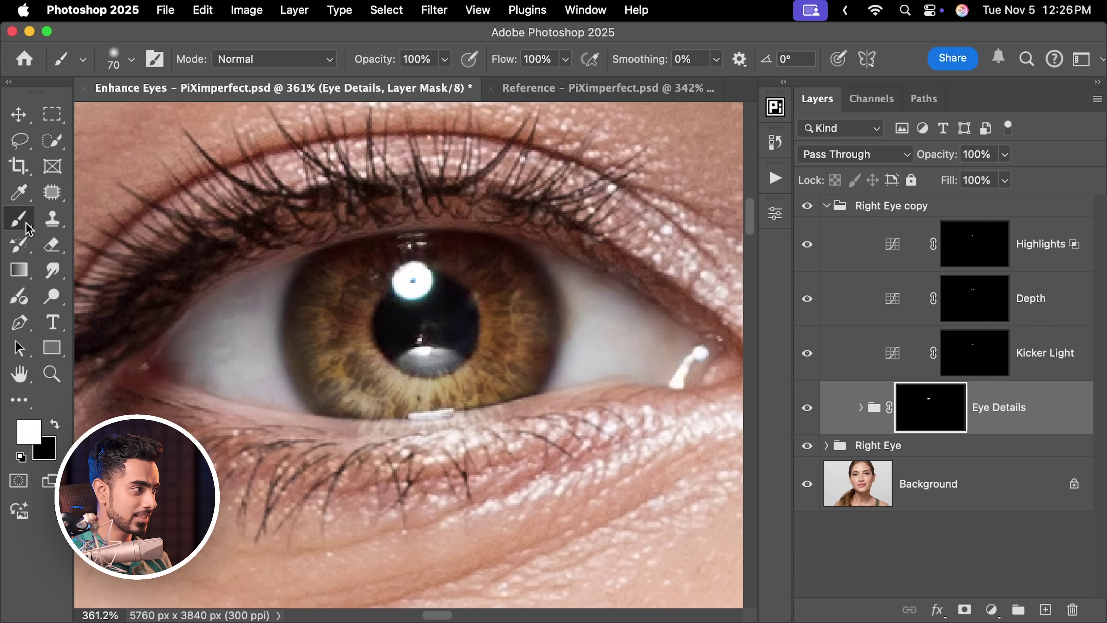
key("x")
key("bracketleft")
key("bracketleft")
key("bracketleft")
key("bracketleft")
key("bracketleft")
key("bracketleft")
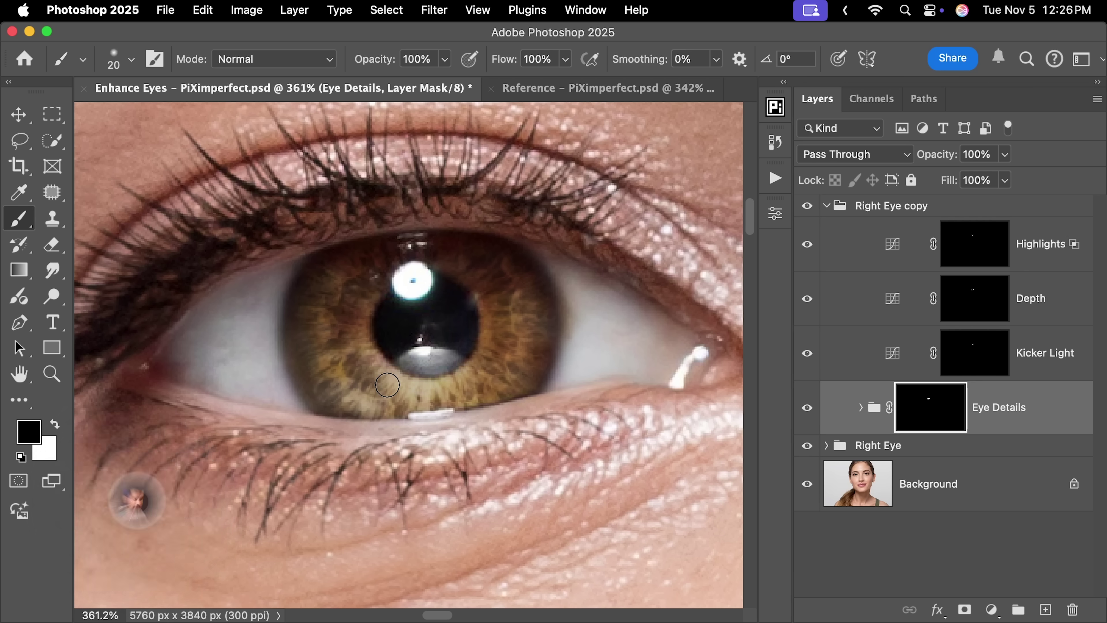
scroll(384, 384, "down", 5)
scroll(493, 285, "right", 5)
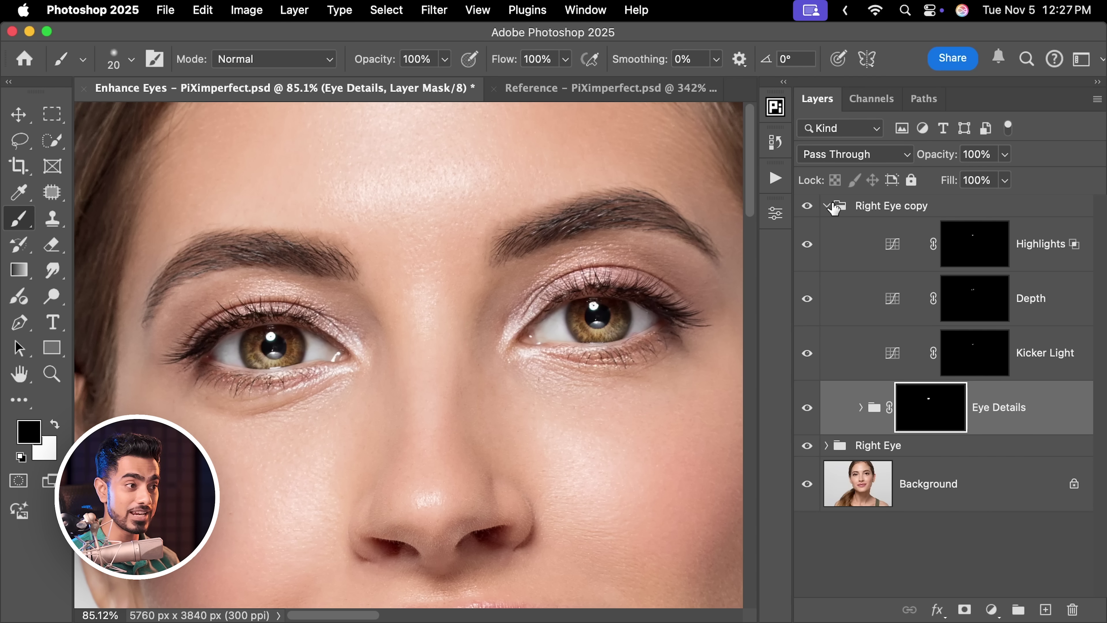
Rename the Right Eye copy group to 'Left Eye'
left_click(827, 205)
double_click(871, 206)
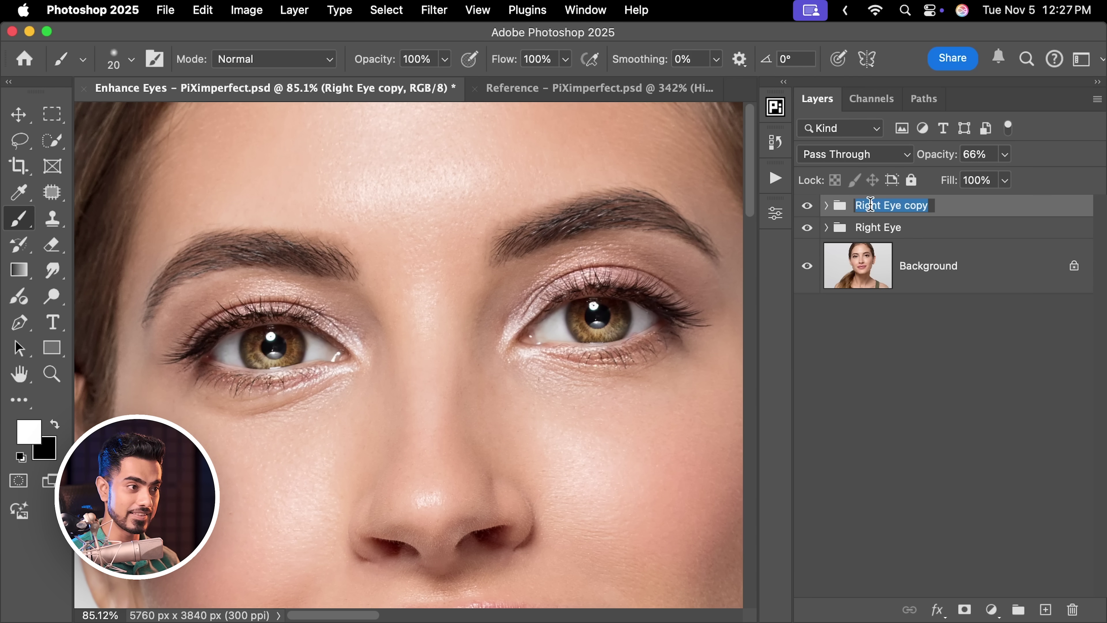
type("Left Eye")
key("Return")
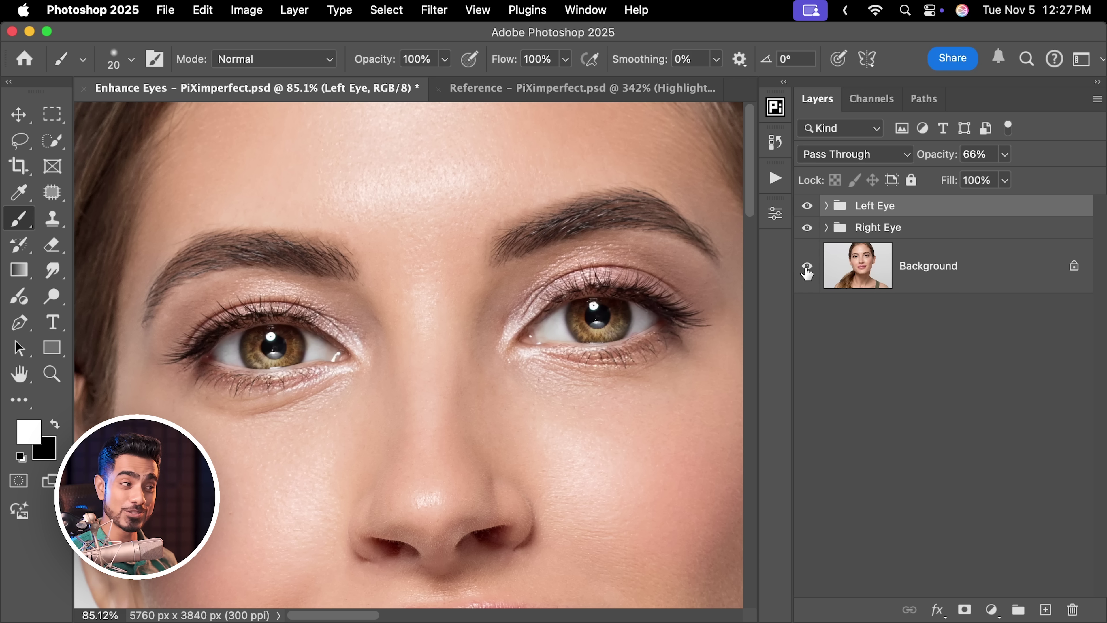
Toggle the eye groups off and on to compare before and after
left_click(807, 269, "alt")
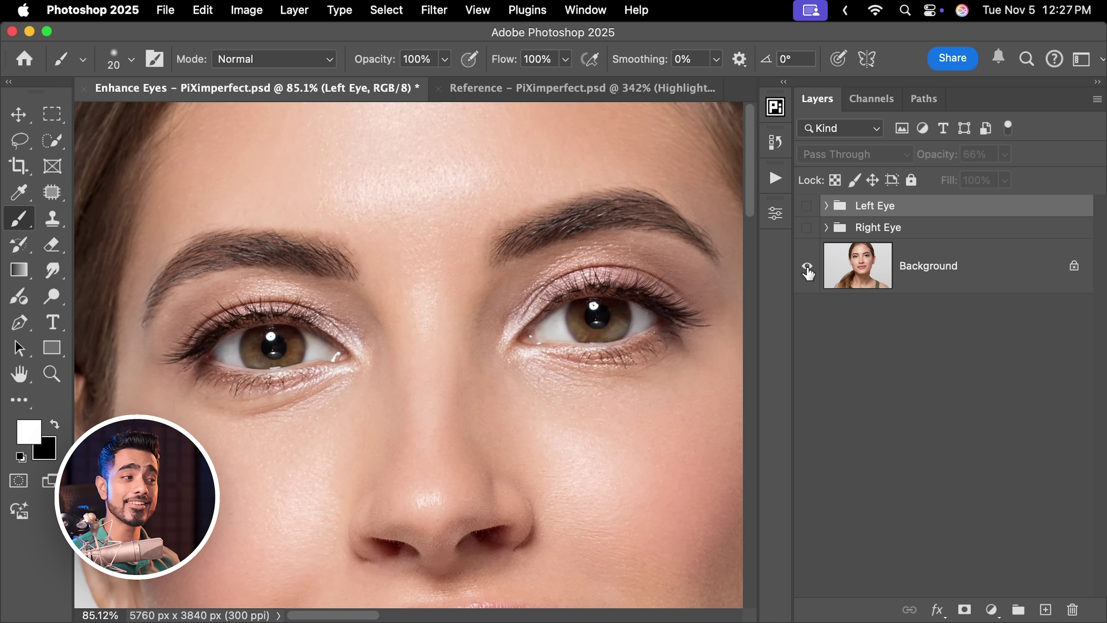
left_click(808, 268, "alt")
key("alt+bracketleft")
scroll(539, 329, "down", 6)
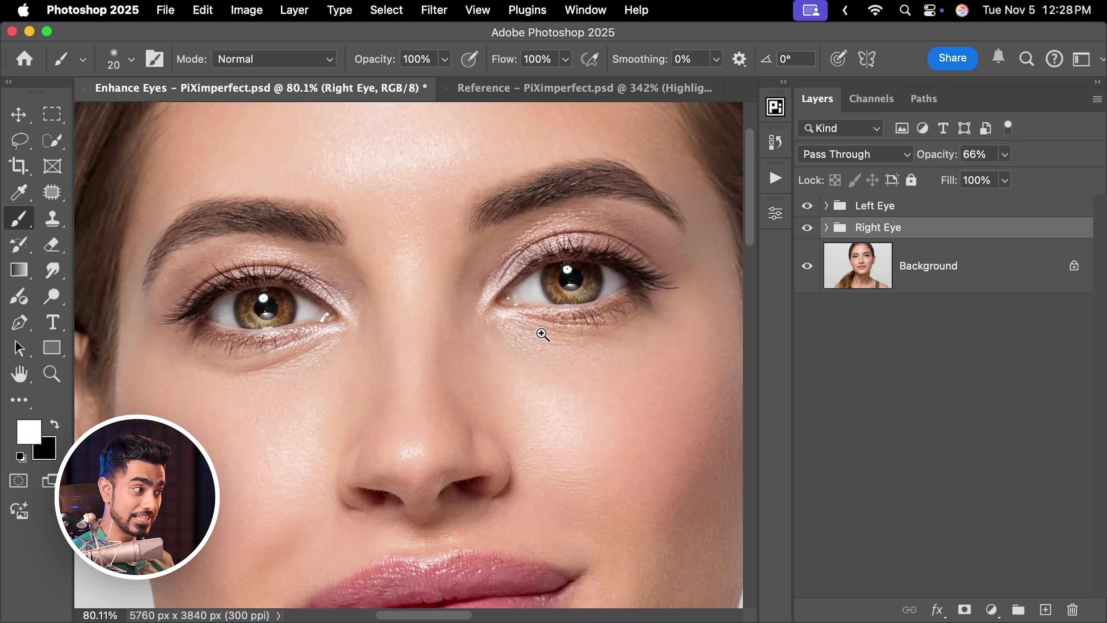
left_click(807, 270, "alt")
left_click(806, 274, "alt")
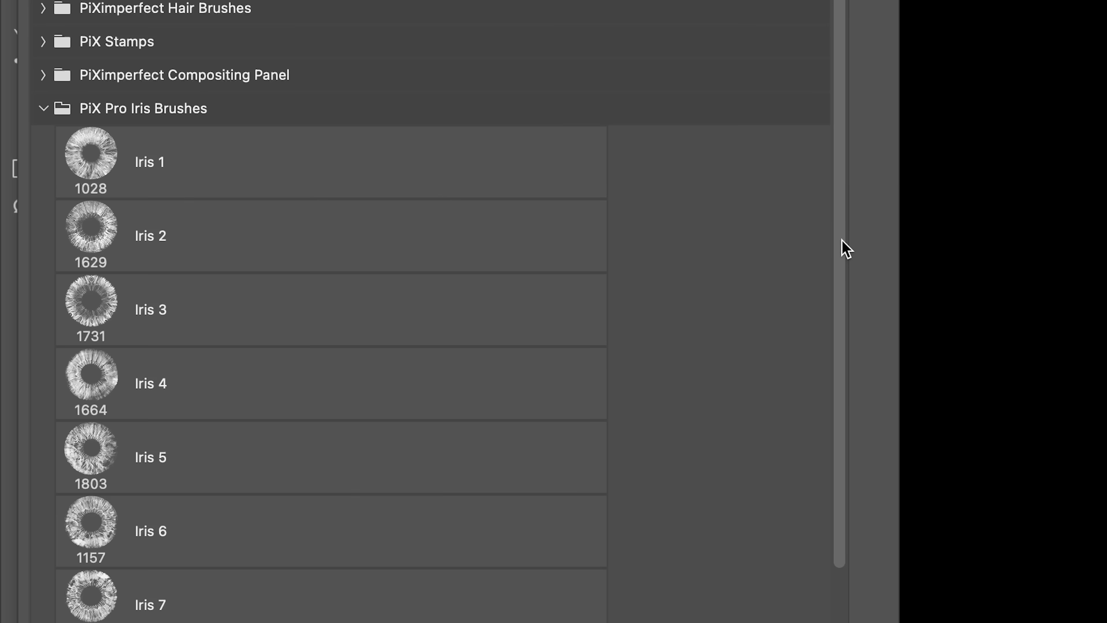
Drag within the Layers panel and pick the Skin Retouch 4K action
left_click_drag(842, 239, 833, 317)
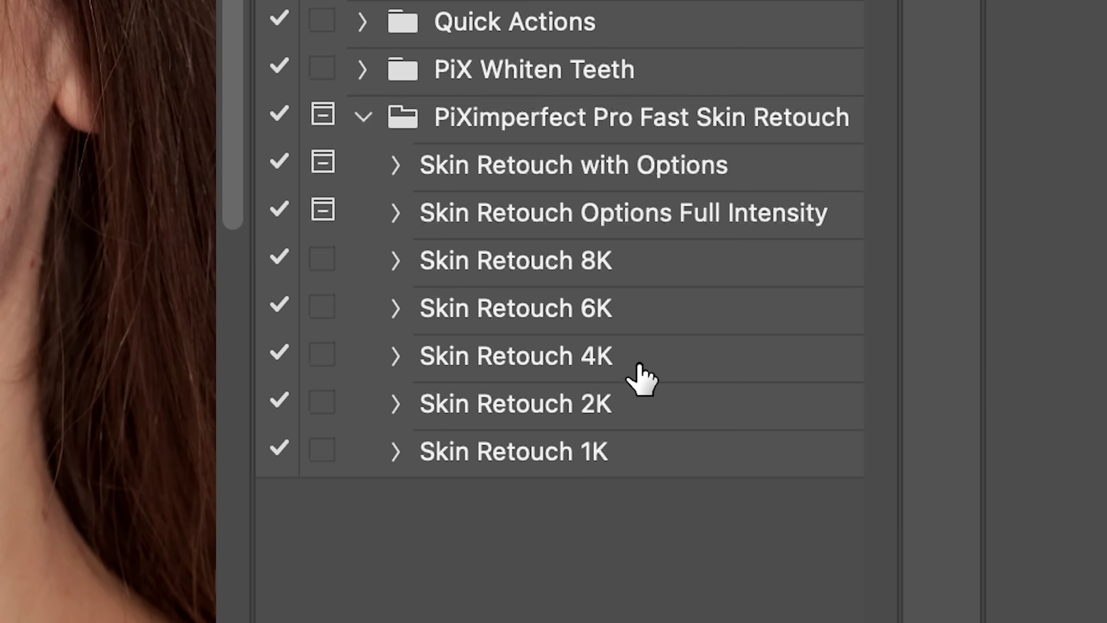
left_click(639, 366)
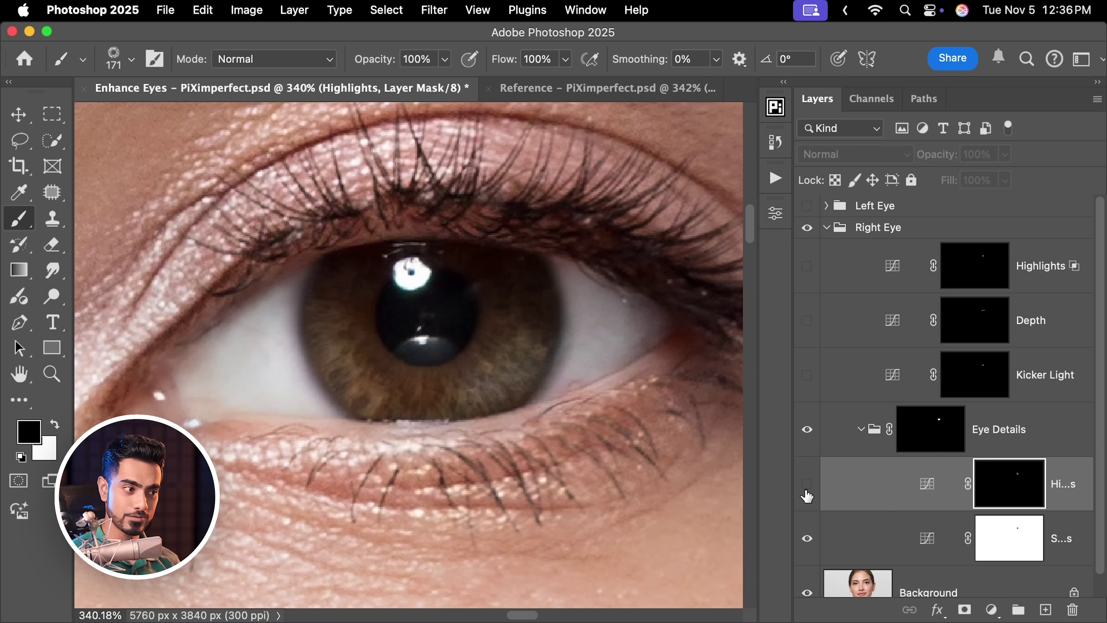
Shift the Highlights mask down in the iris, re-enable Kicker Light, and enter 66 opacity
left_click(808, 540)
left_click(806, 541)
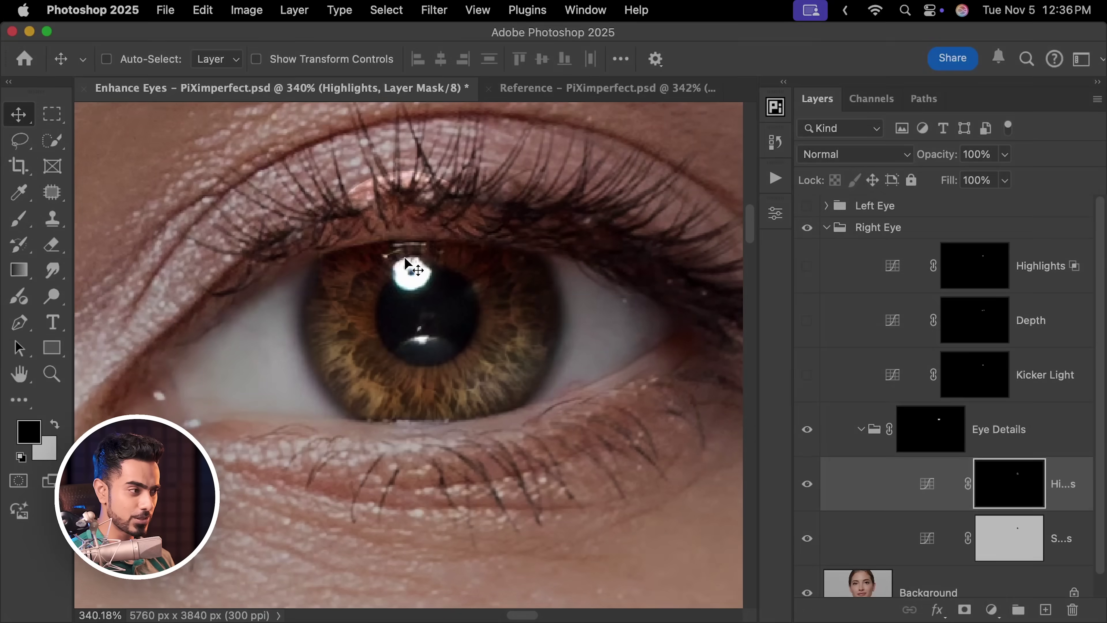
left_click_drag(408, 265, 445, 386)
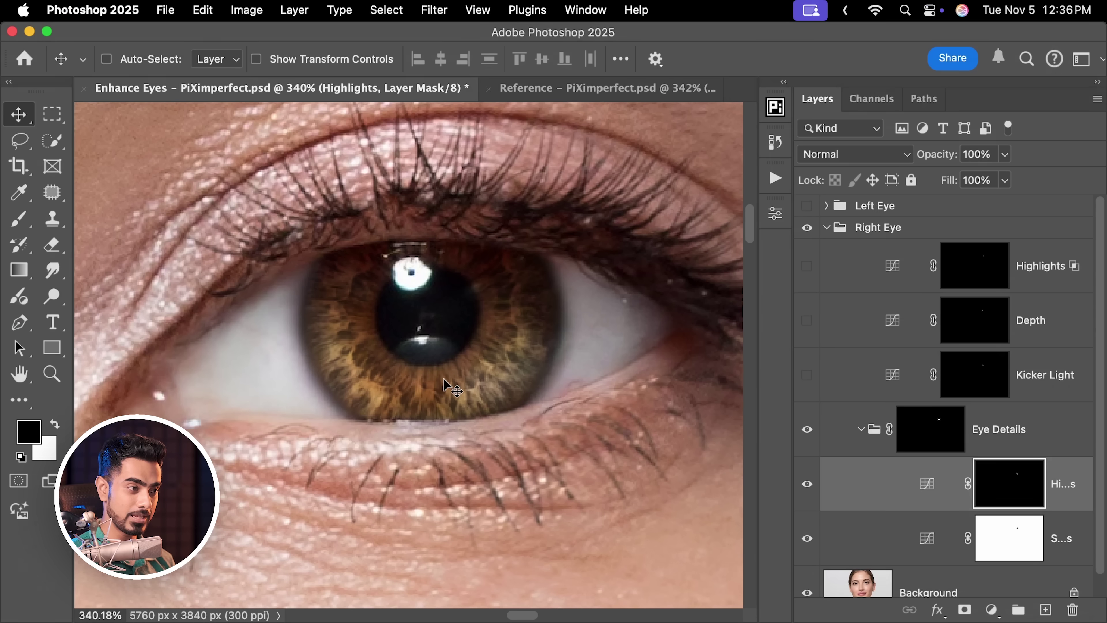
left_click(807, 376)
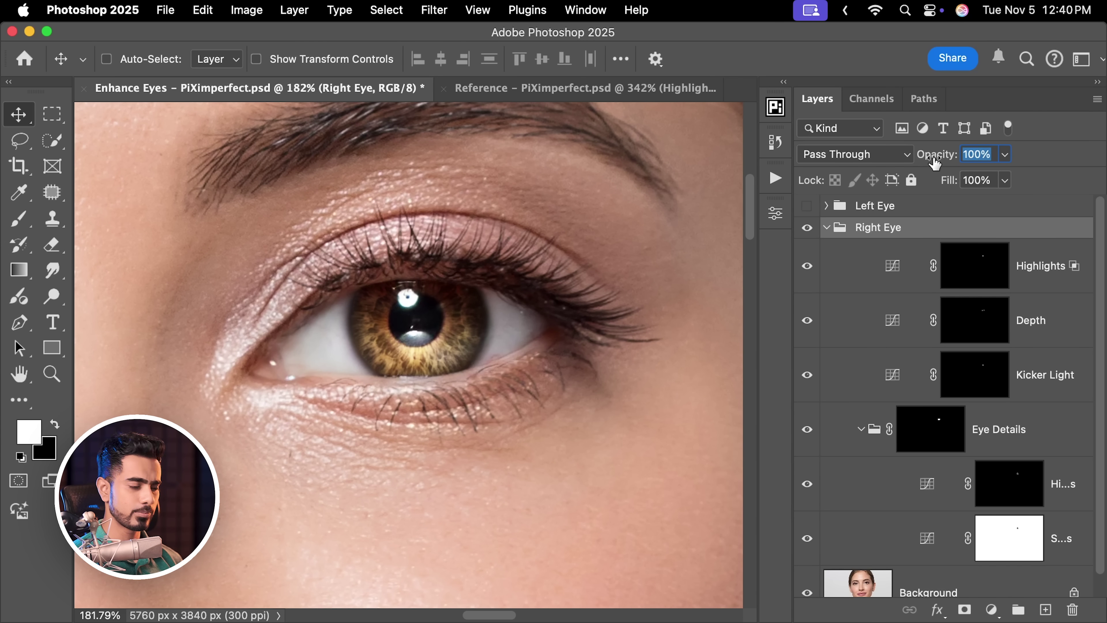
type("66")
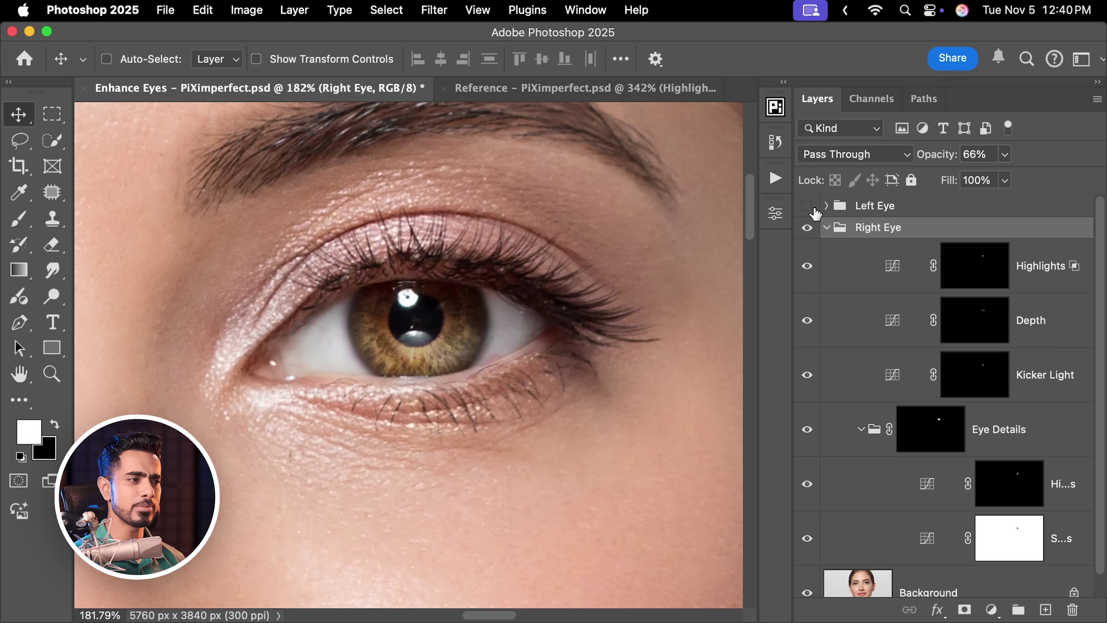
scroll(587, 266, "down", 6)
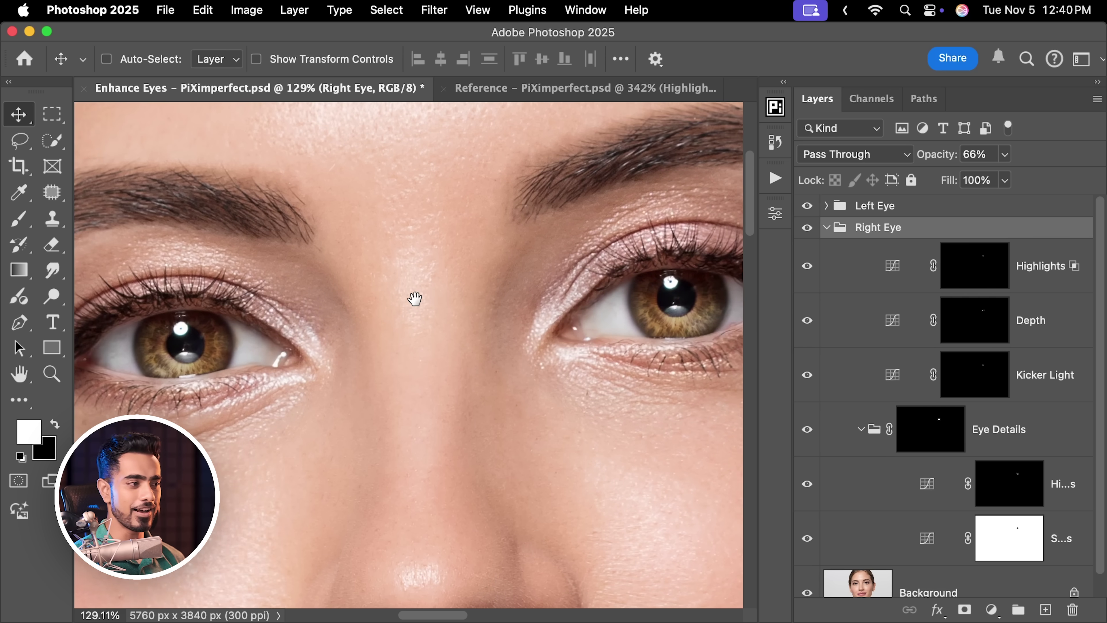